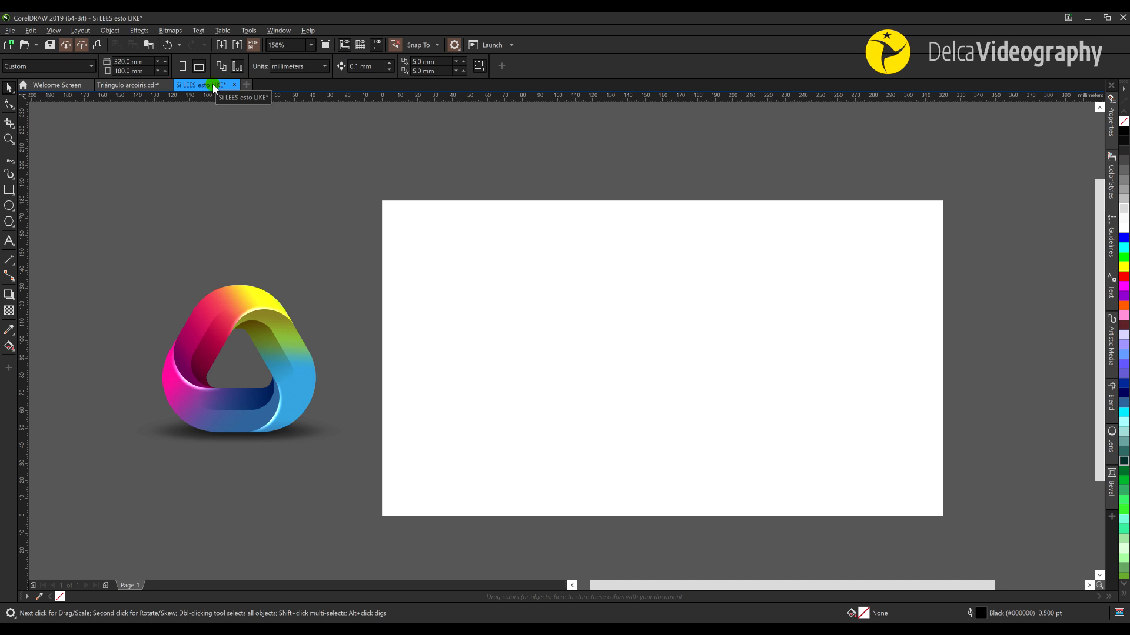
Step: Check the Snap To options, toggling Guidelines snapping, and set both the horizontal and vertical duplicate distances to 0 mm
left_click_drag(510, 317, 499, 318)
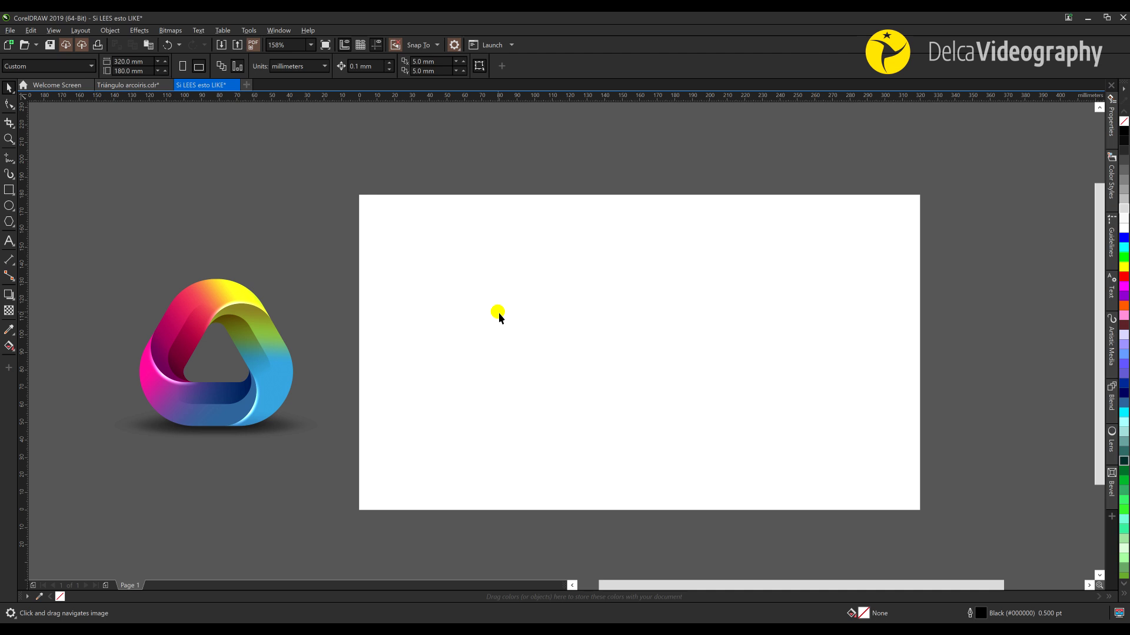
left_click(424, 45)
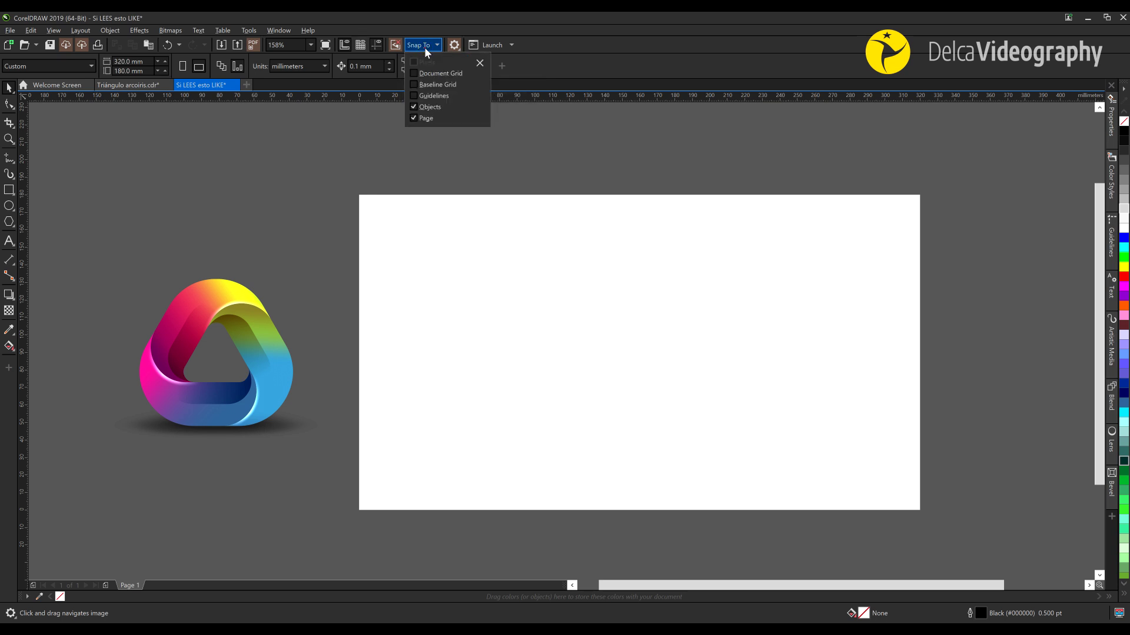
left_click(414, 96)
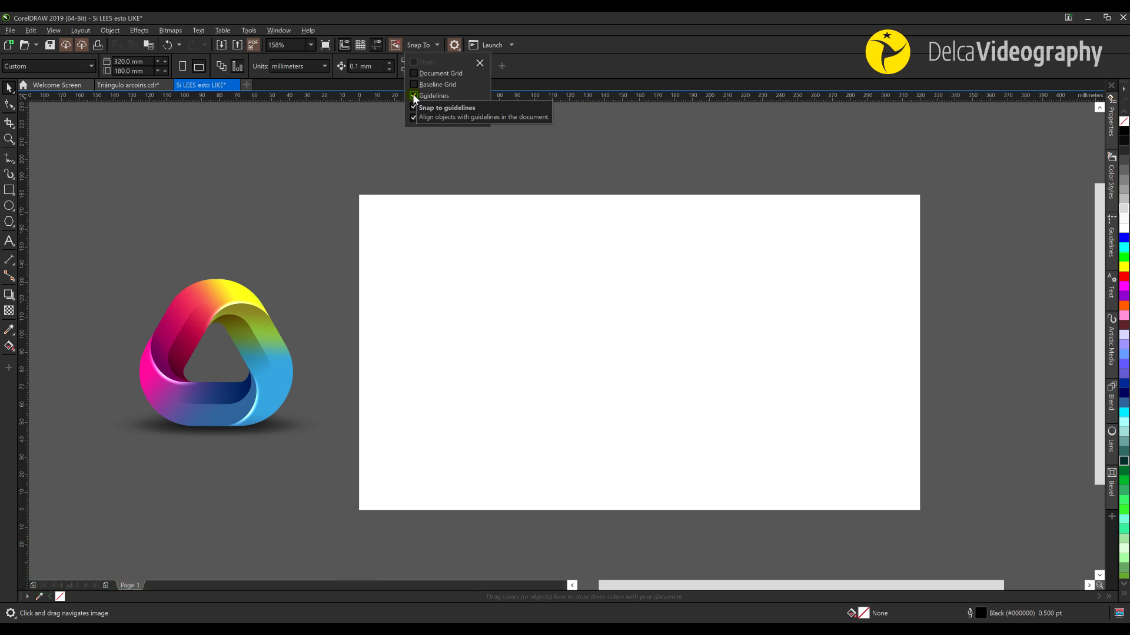
left_click(413, 96)
left_click(436, 160)
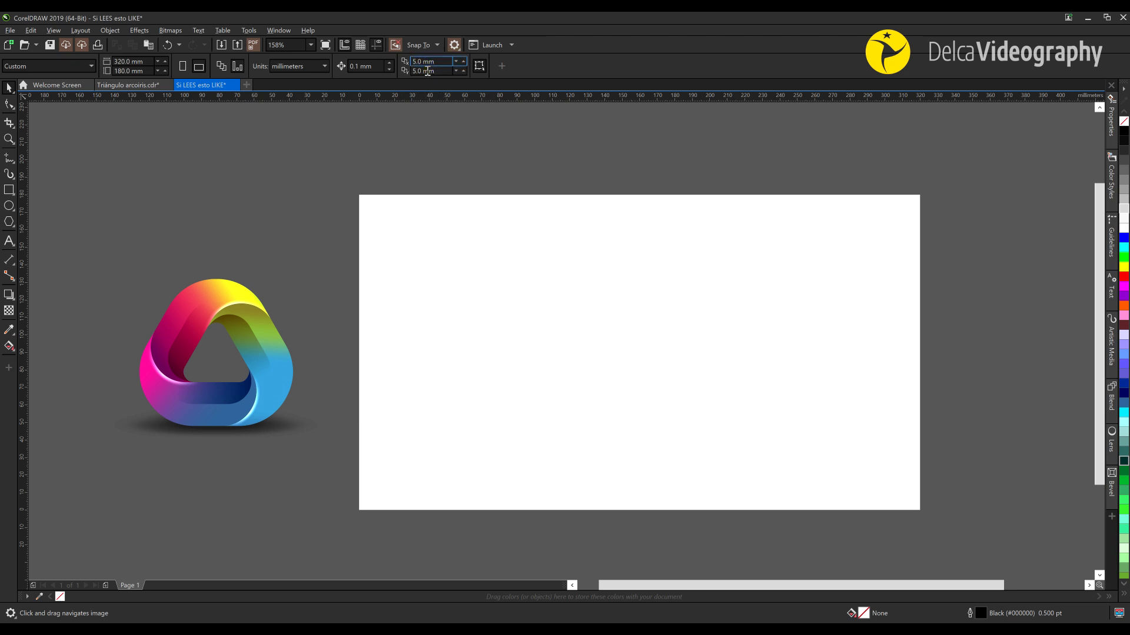
type("0")
key("Return")
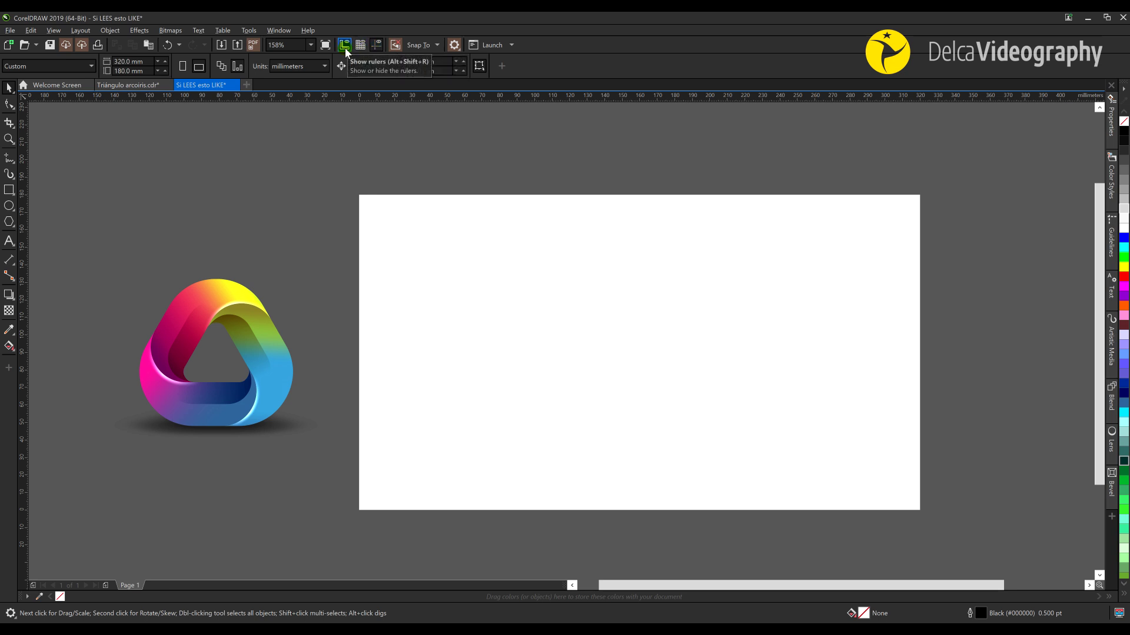
Step: Add the Corners and Objects dockers to the workspace and bring the Corners docker to the front
left_click(279, 31)
left_click(306, 175)
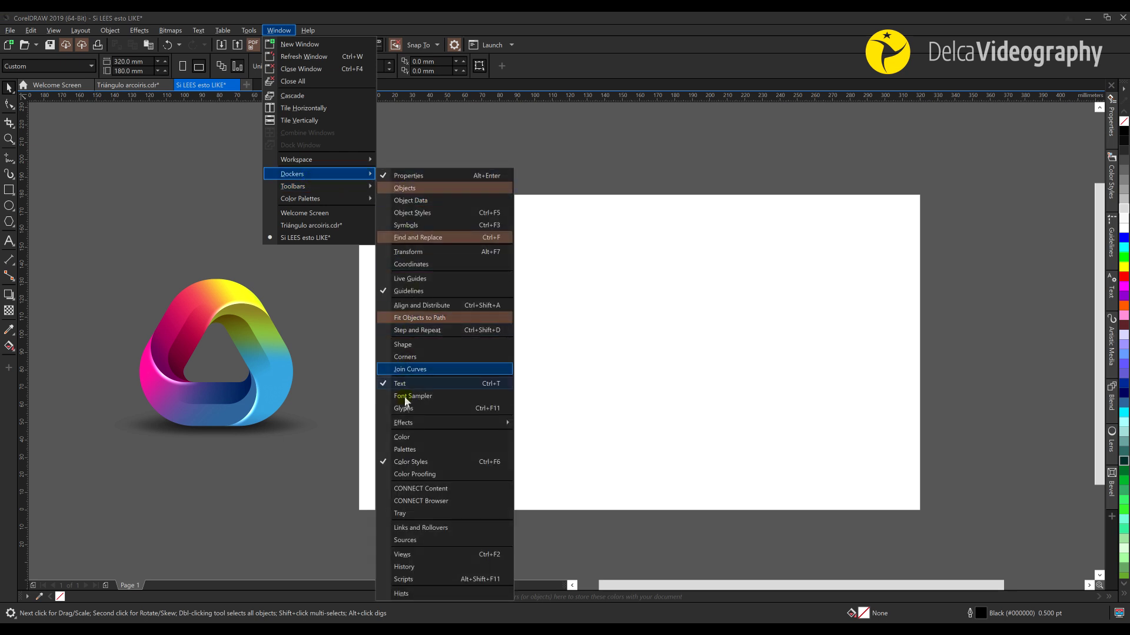
left_click(407, 356)
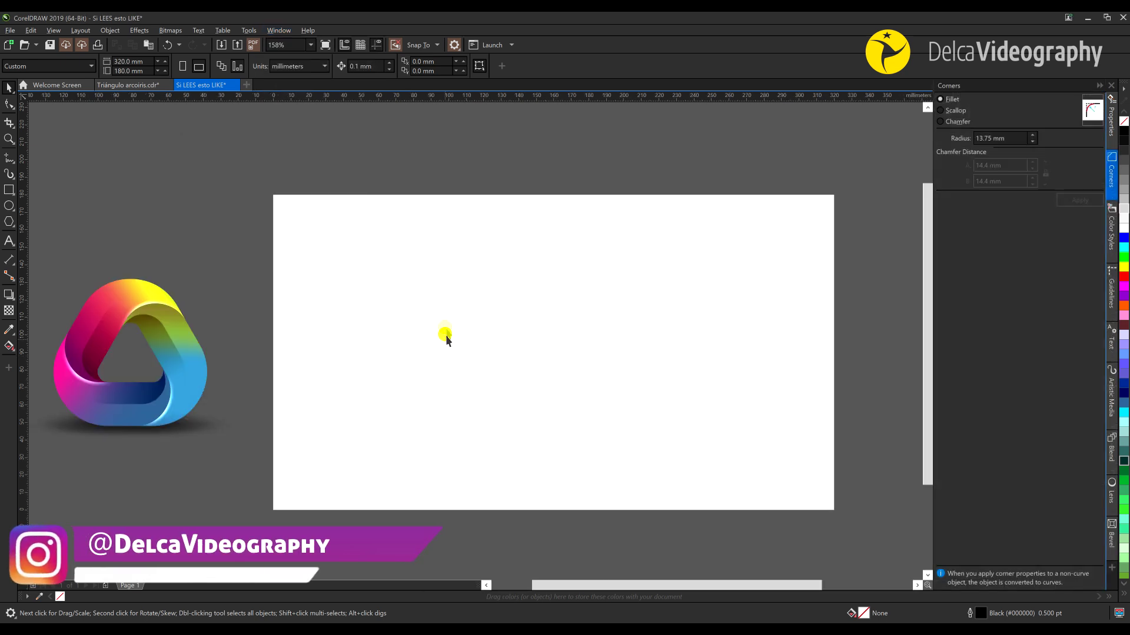
left_click(110, 31)
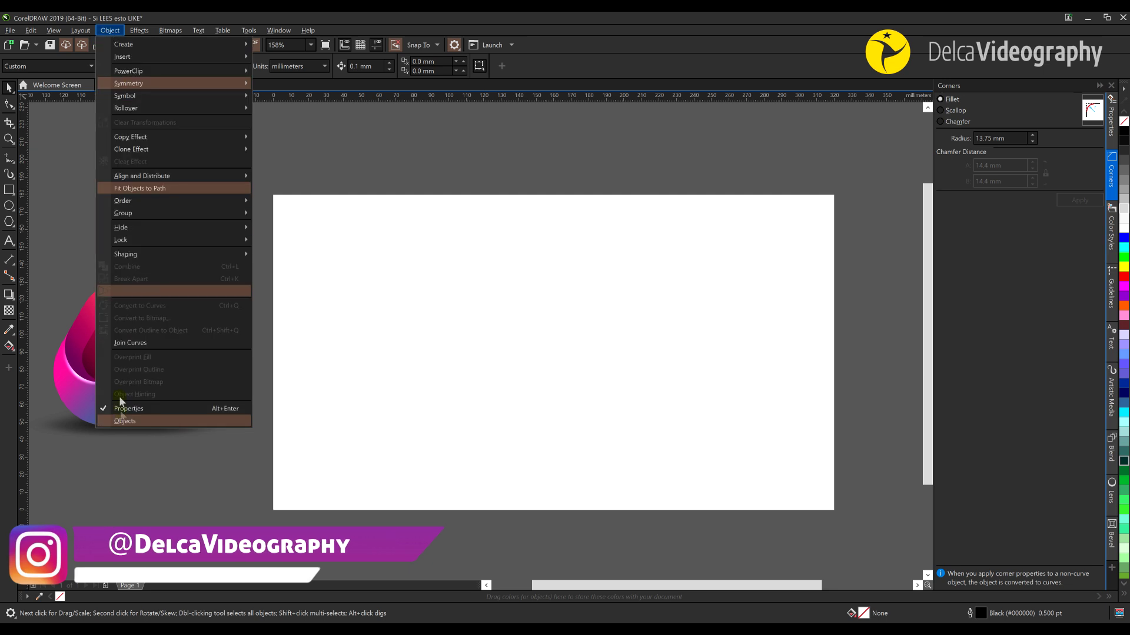
left_click(154, 424)
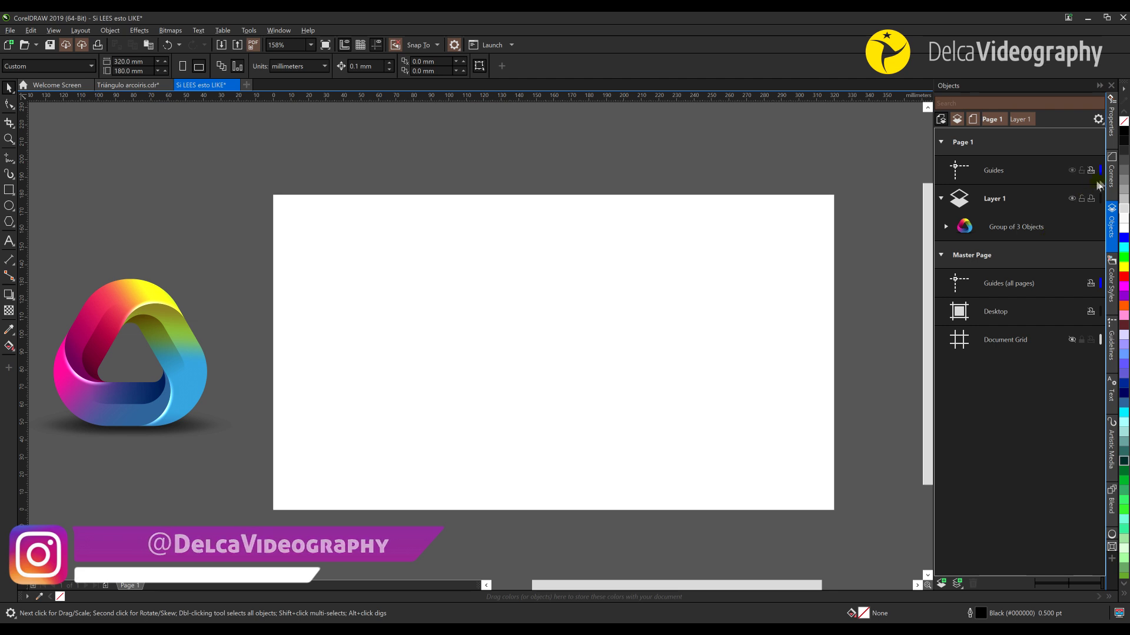
left_click(1112, 173)
left_click(1112, 226)
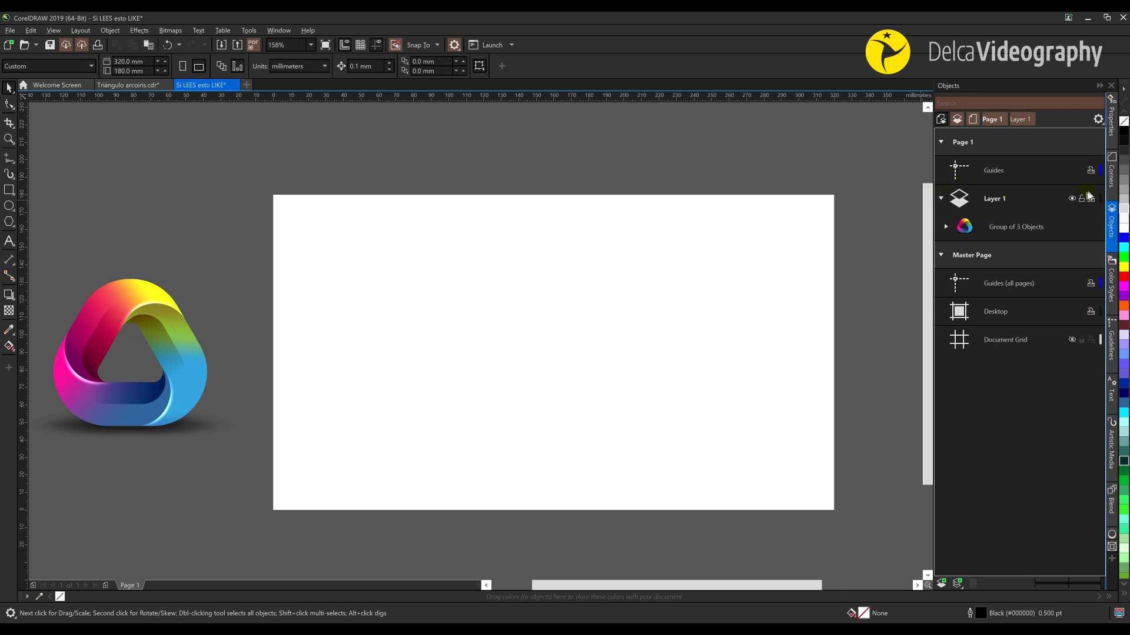
left_click(1112, 180)
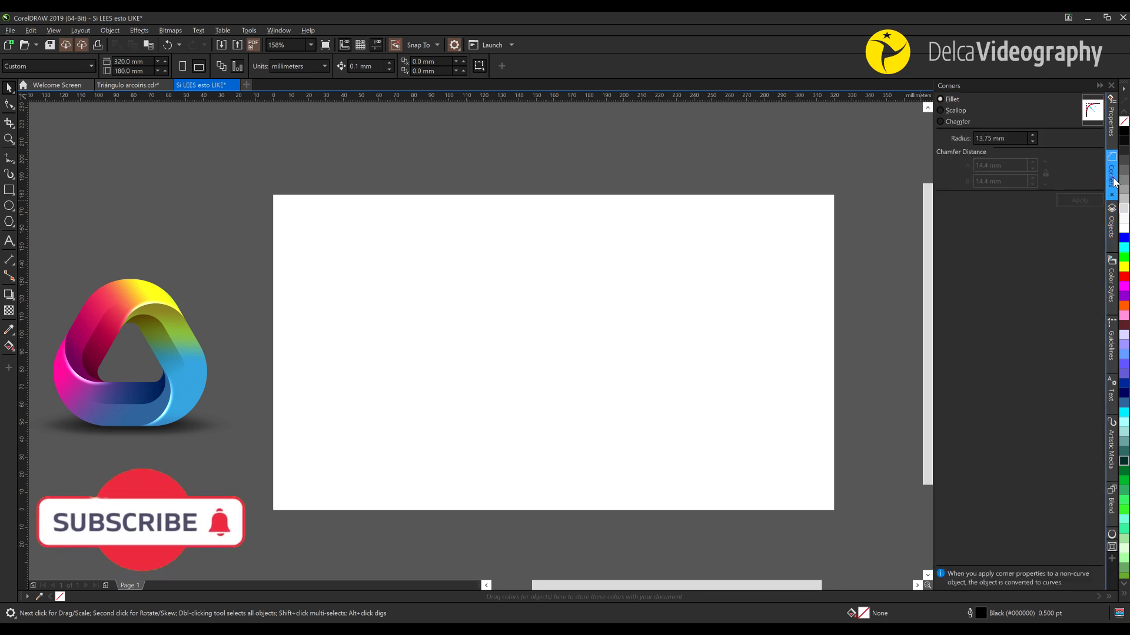
left_click(56, 198)
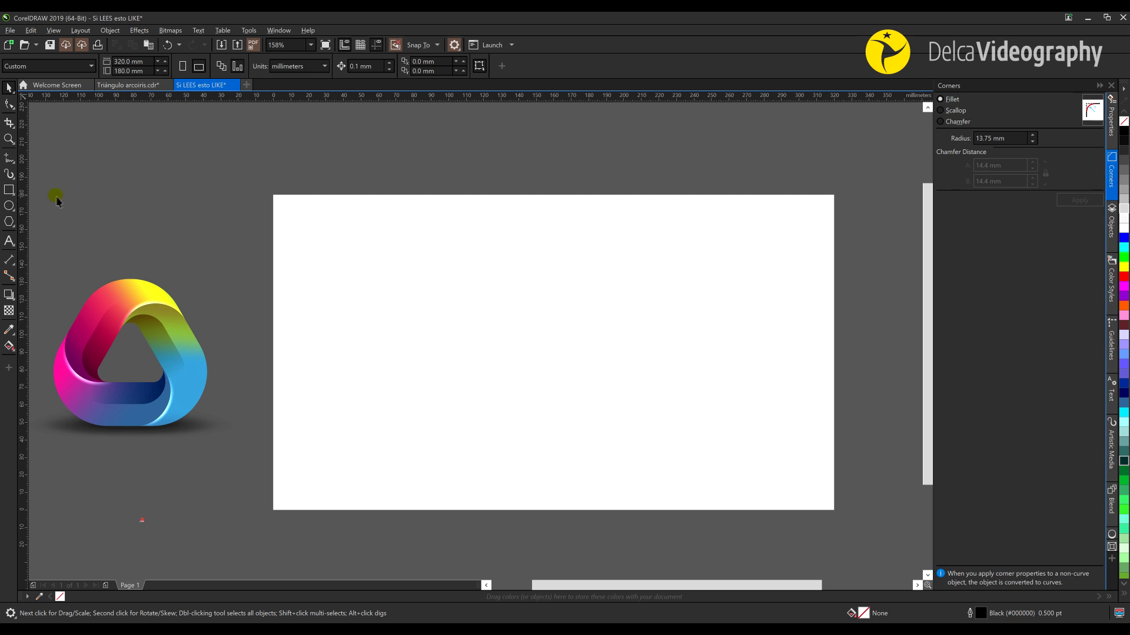
Step: Draw a three-sided polygon about 79 mm wide from the page centre and set its height to 115 mm with proportions locked
left_click(10, 223)
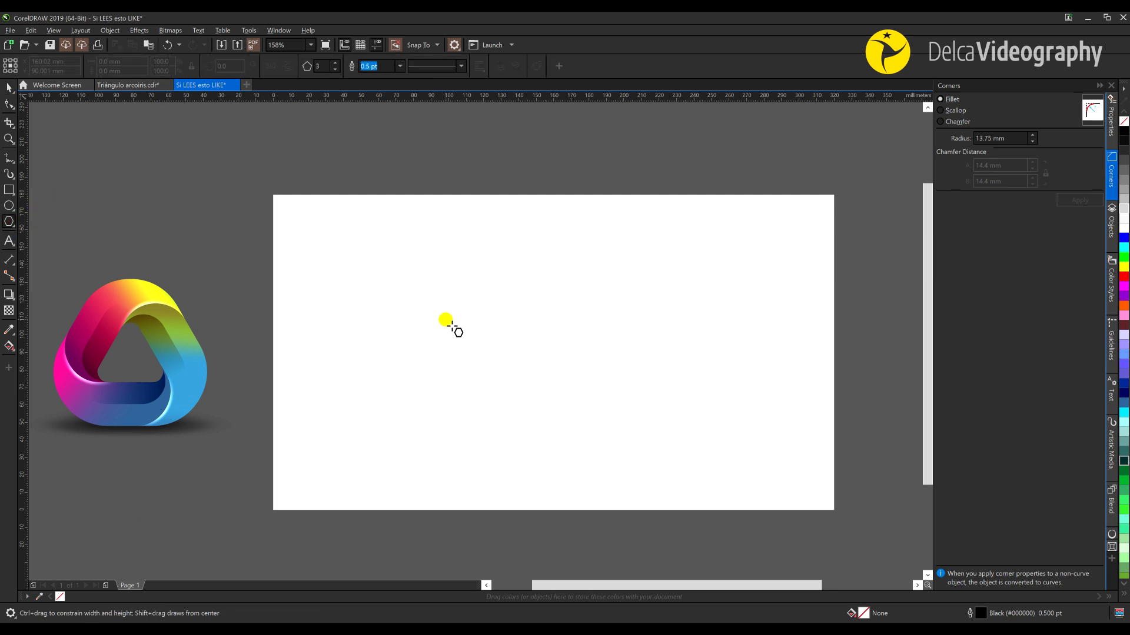
mouse_move(553, 353)
left_mouse_down()
mouse_move(630, 393)
mouse_move(618, 377)
left_mouse_up()
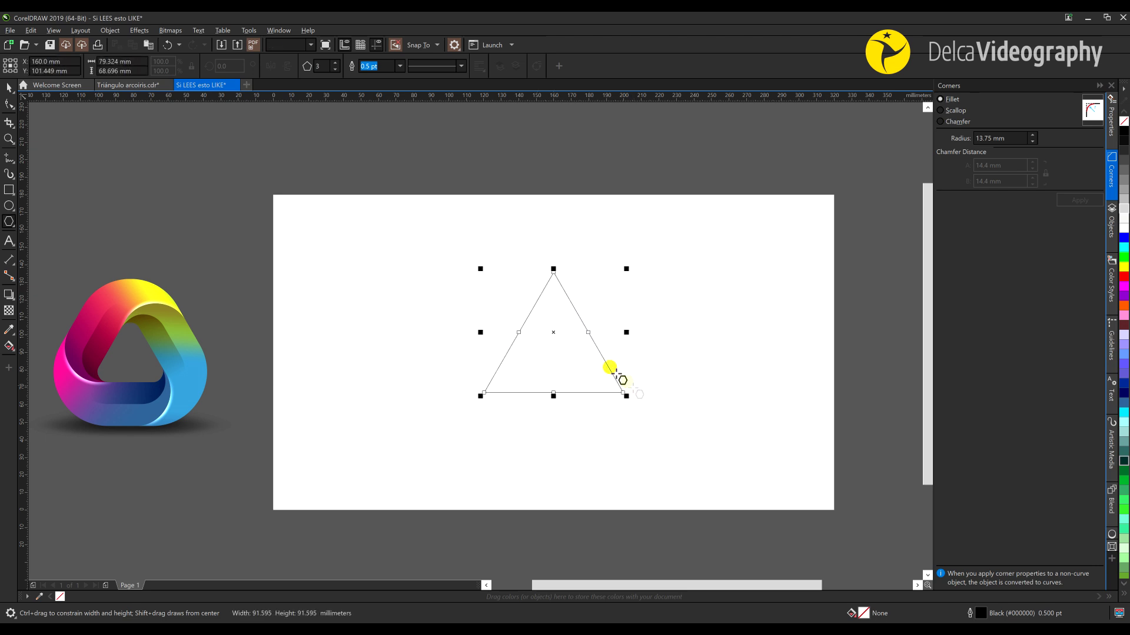
double_click(111, 71)
type("115")
key("Return")
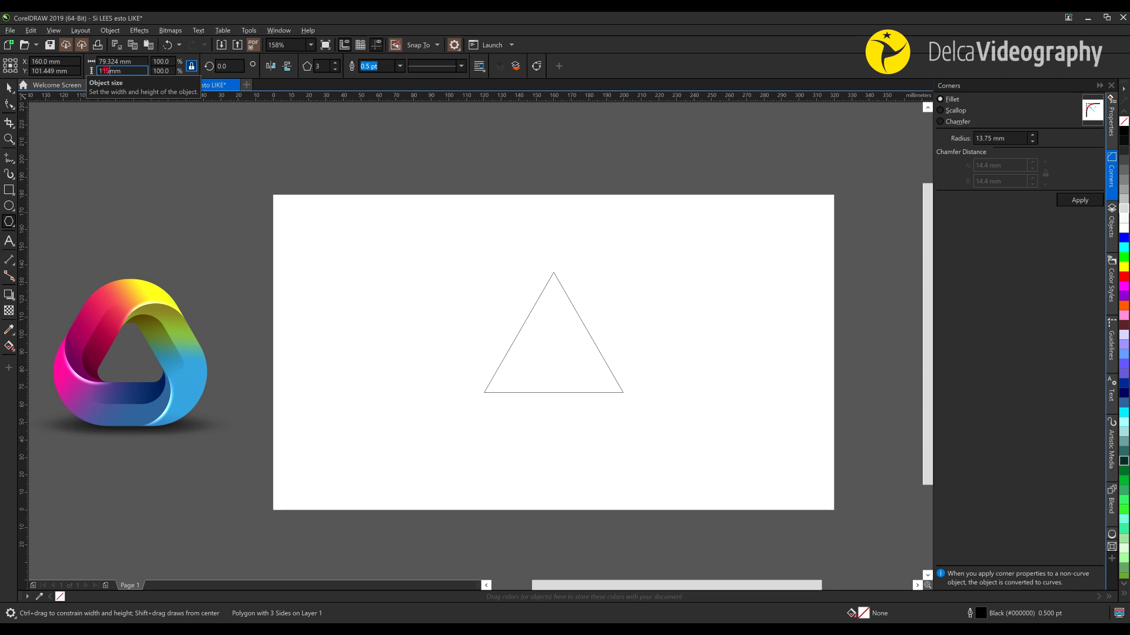
Step: Convert the triangle to curves and remove its midpoint nodes with Reduce Nodes, keeping only the three corner nodes
left_click(539, 65)
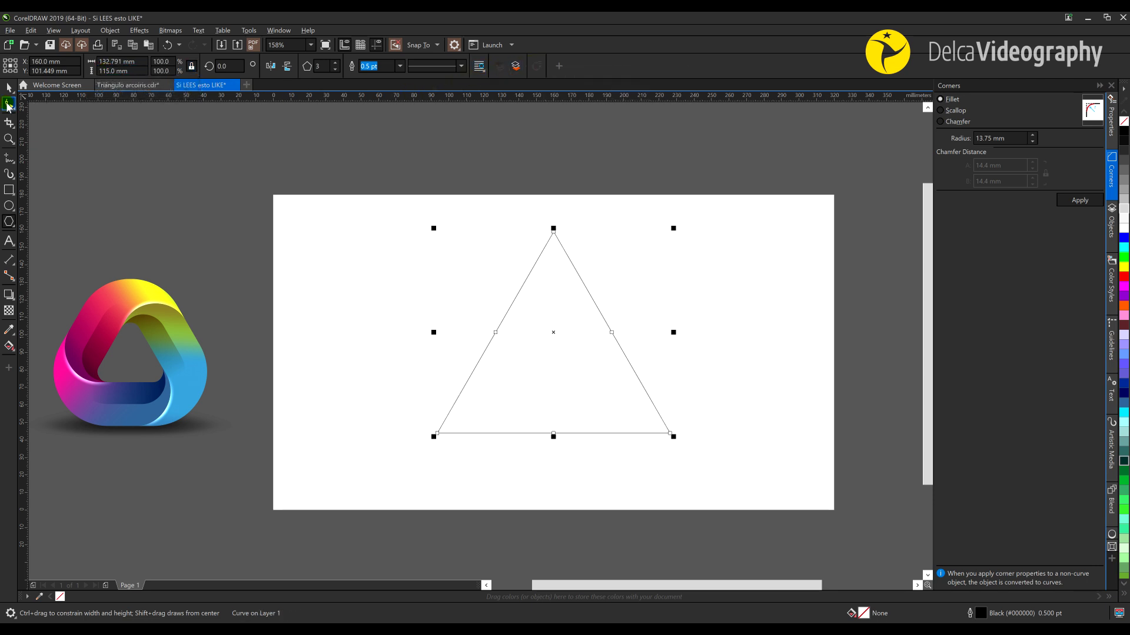
left_click(8, 105)
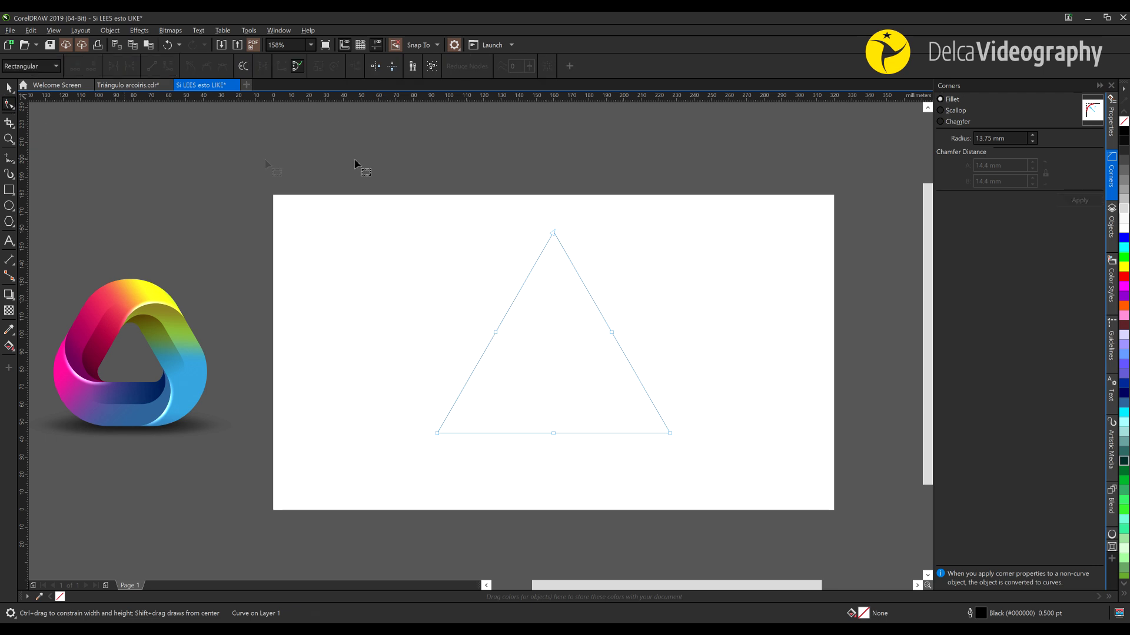
left_click(432, 67)
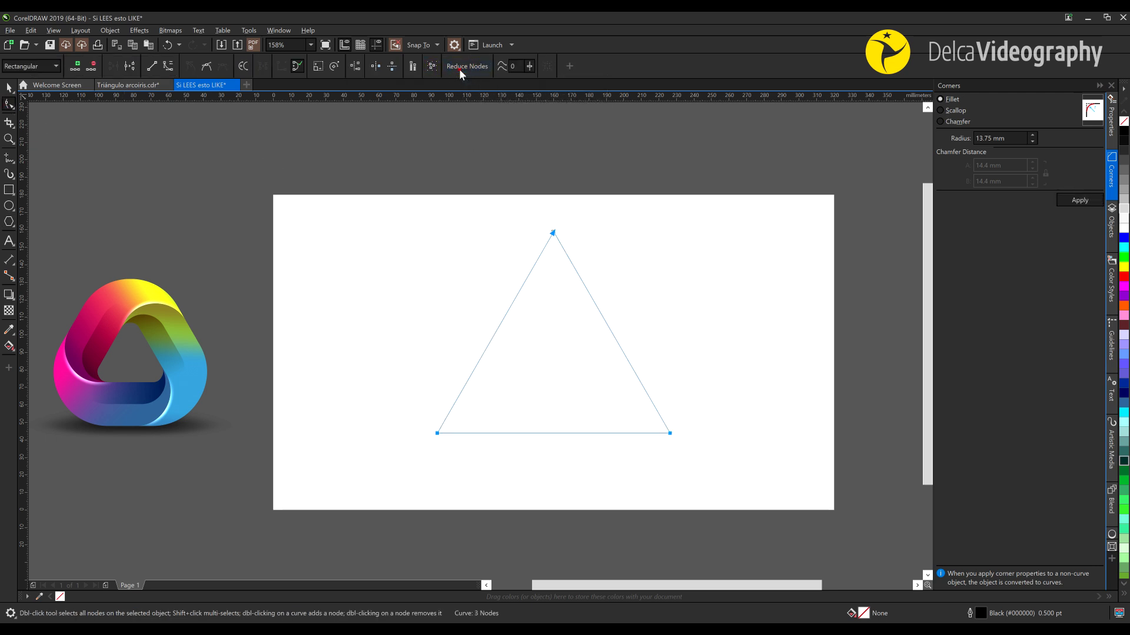
Step: Fillet the triangle's three corners with a radius of 31 mm
left_click(1000, 139)
type("31")
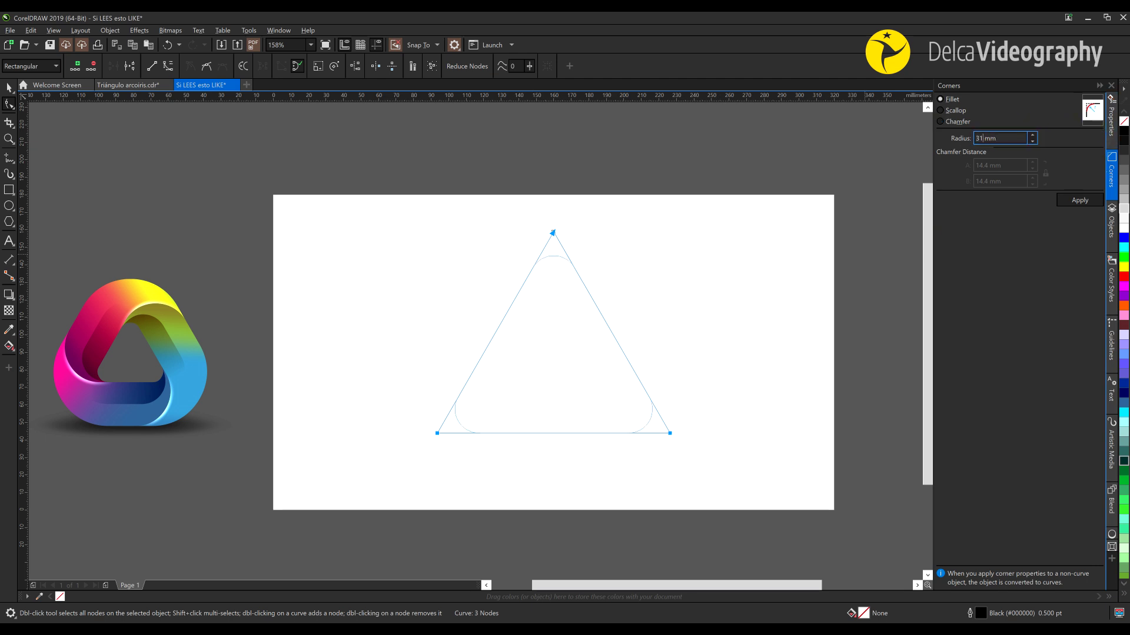
key("Return")
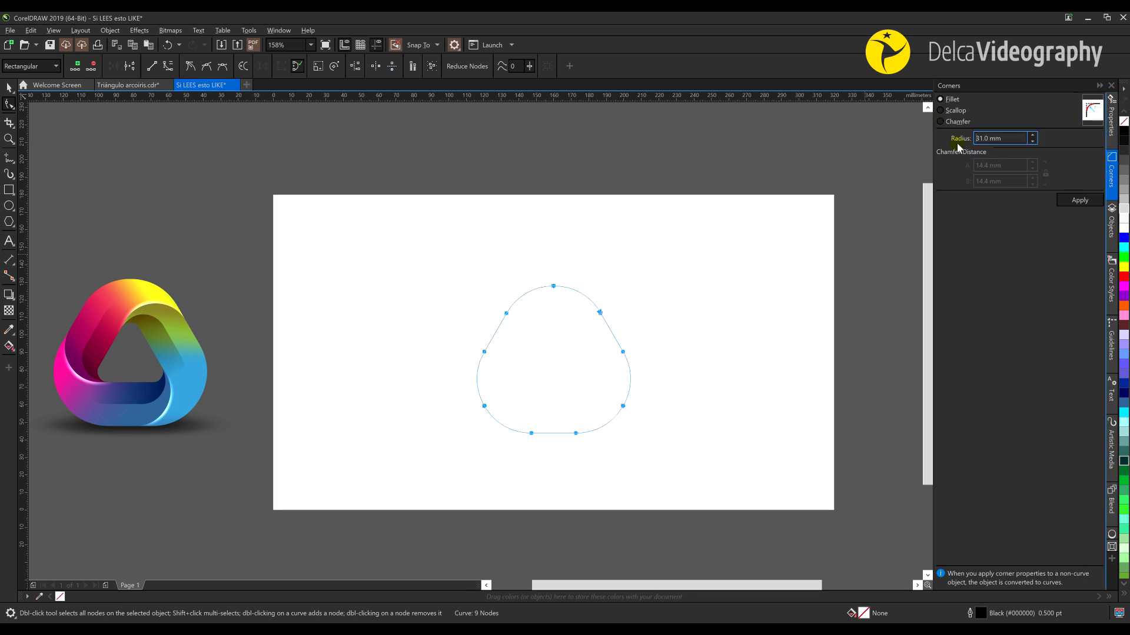
left_click(1080, 201)
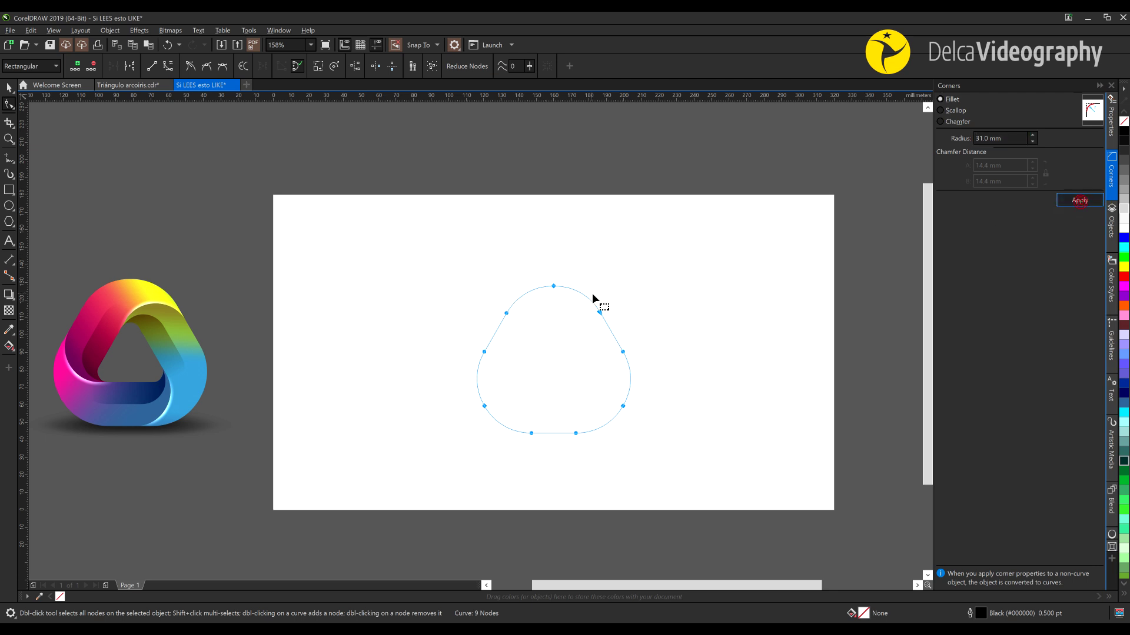
Step: Add a two-step inward contour to the rounded triangle with an offset of 12.5 mm
left_click(10, 295)
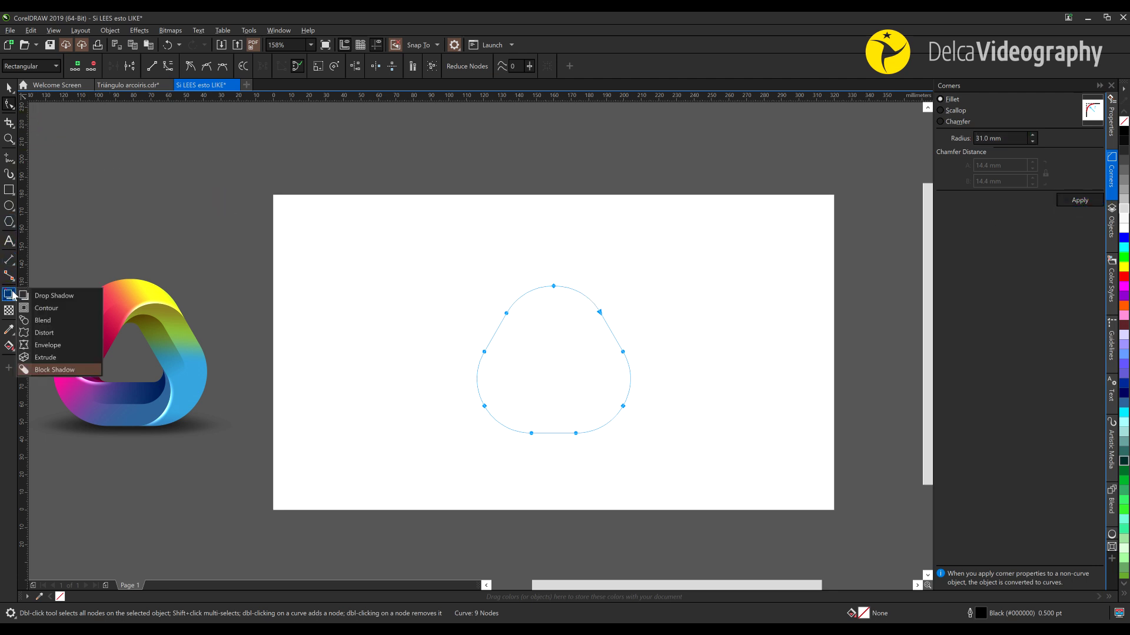
left_click(44, 309)
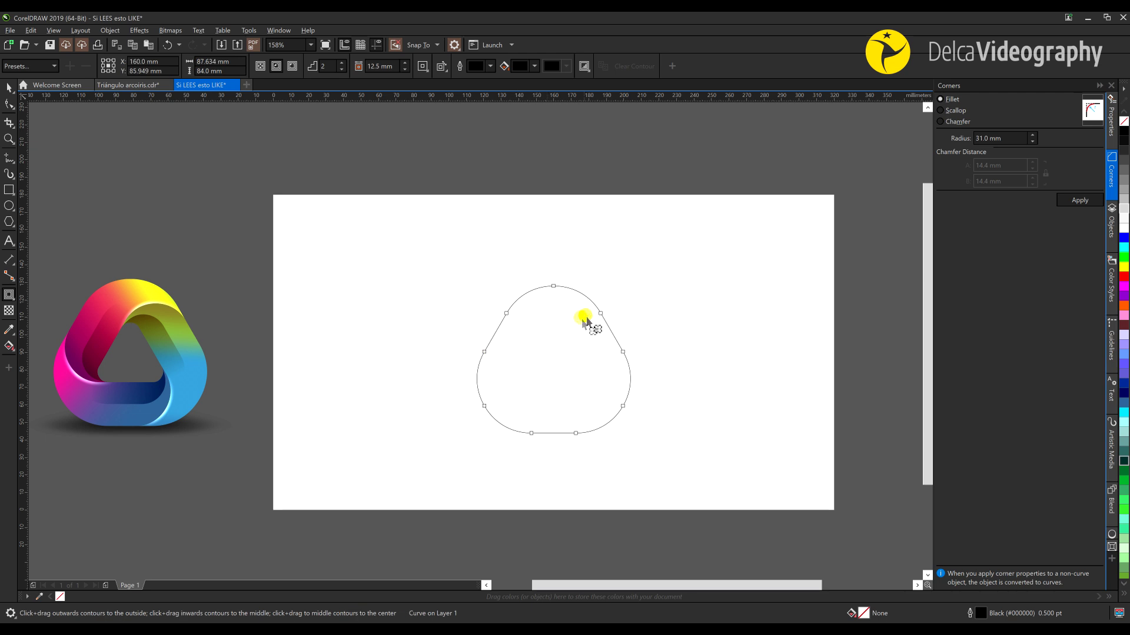
left_click_drag(607, 328, 602, 339)
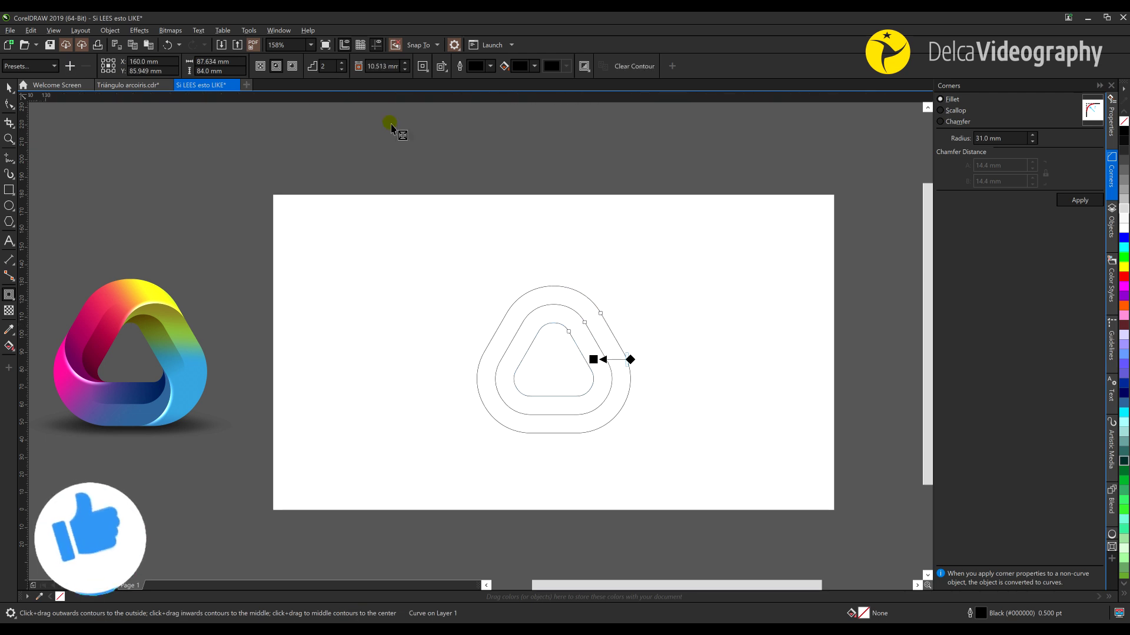
triple_click(378, 67)
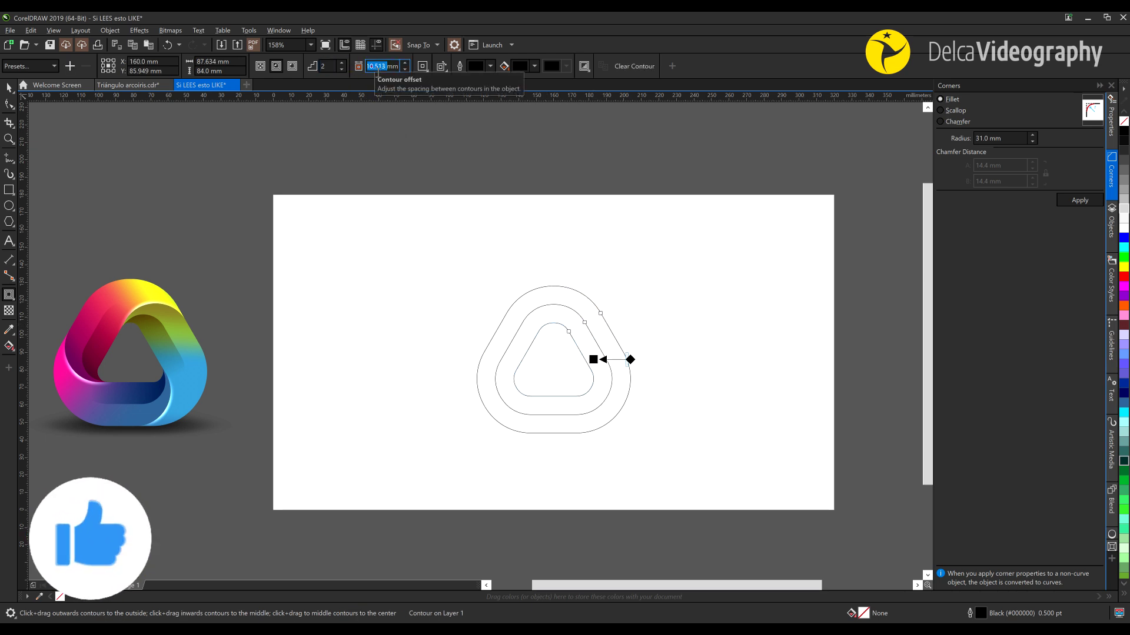
type("12.5")
key("Return")
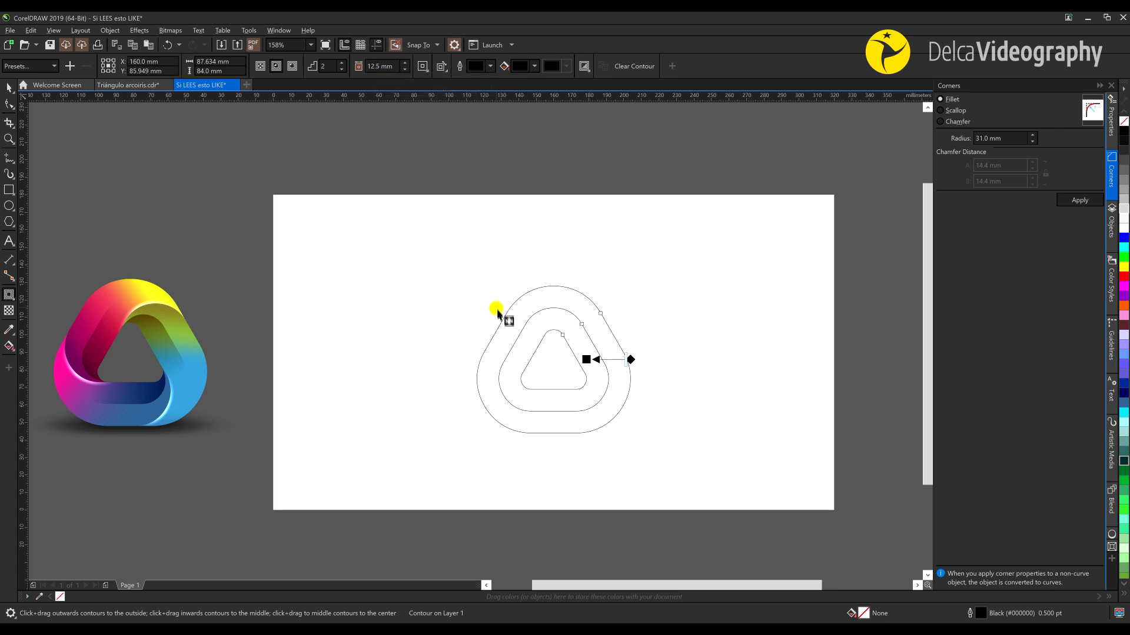
key("space")
key("Escape")
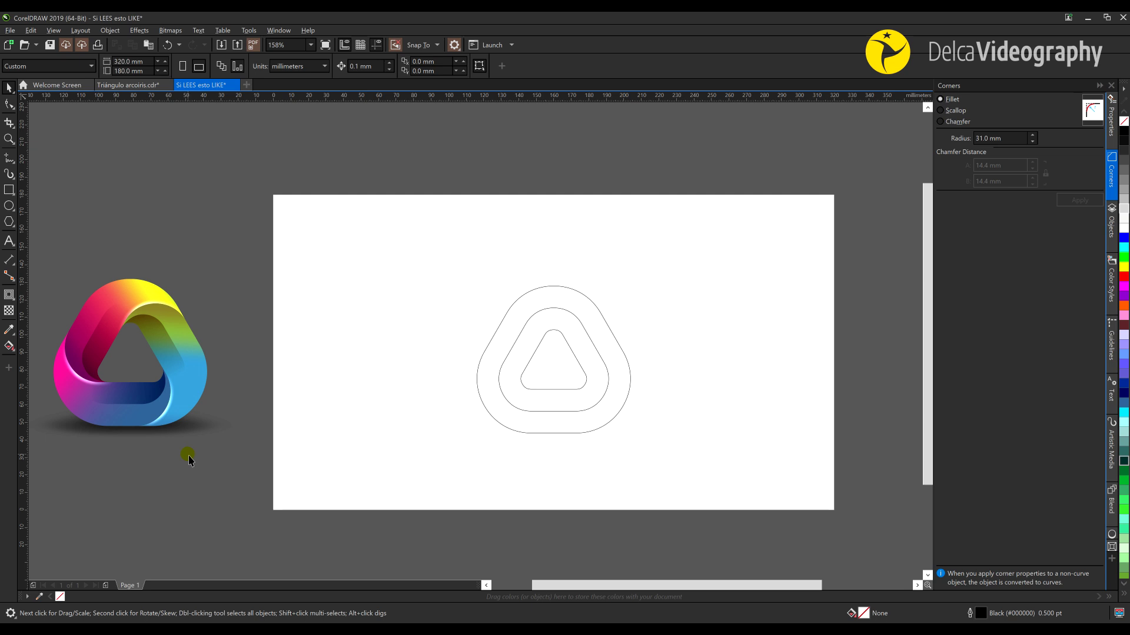
Step: Break the contour apart from the rounded triangle and ungroup the result into separate curves
key("z")
left_click(168, 66)
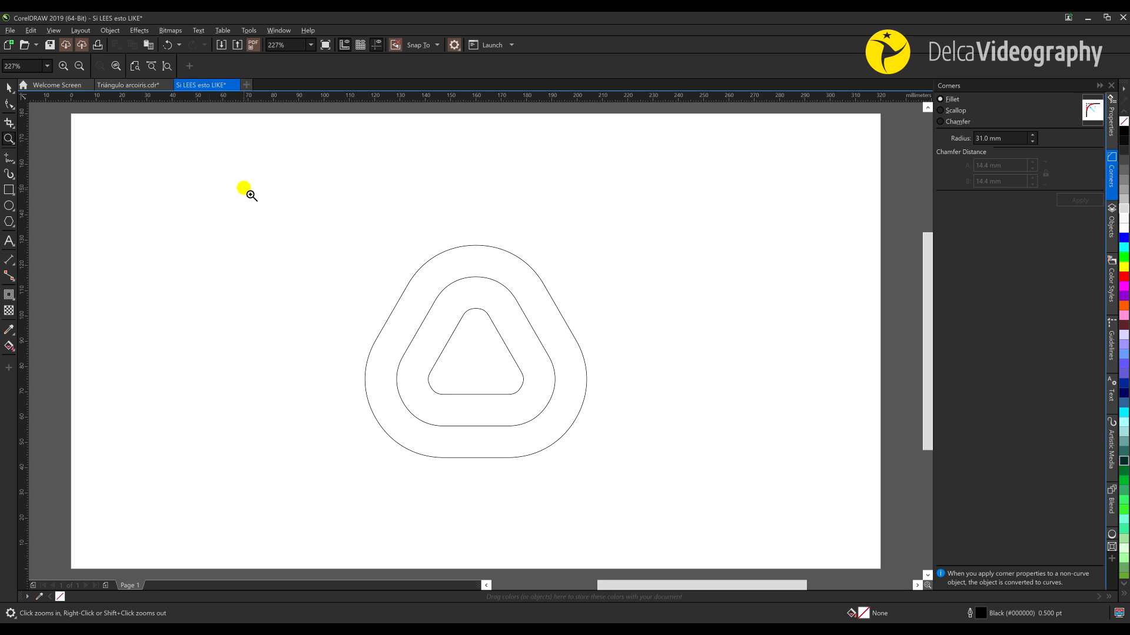
key("space")
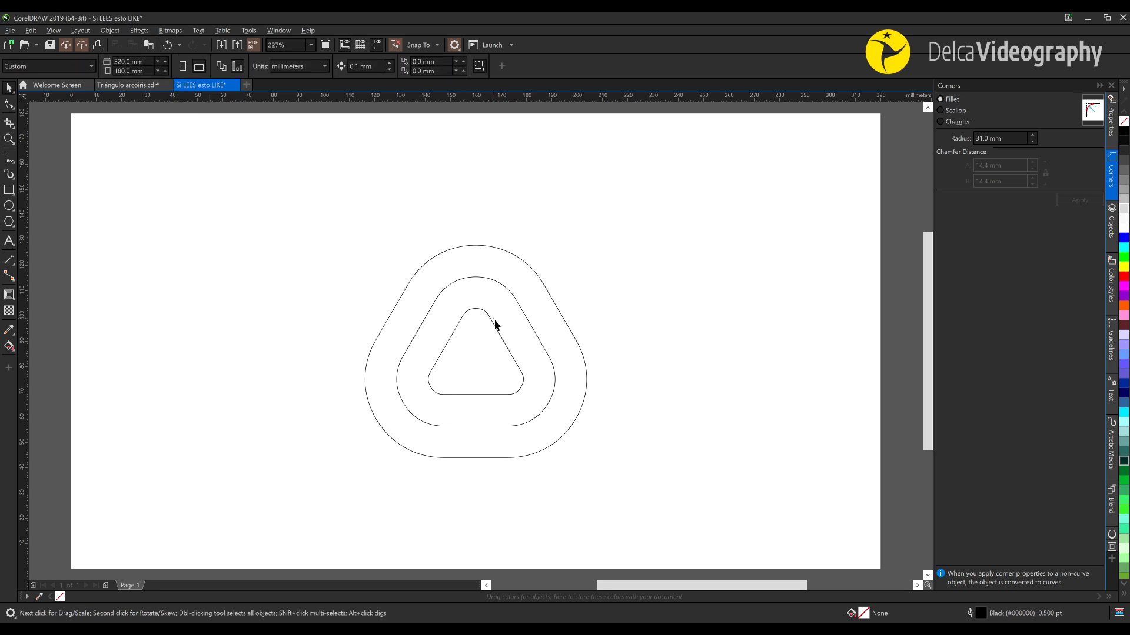
left_click(494, 325)
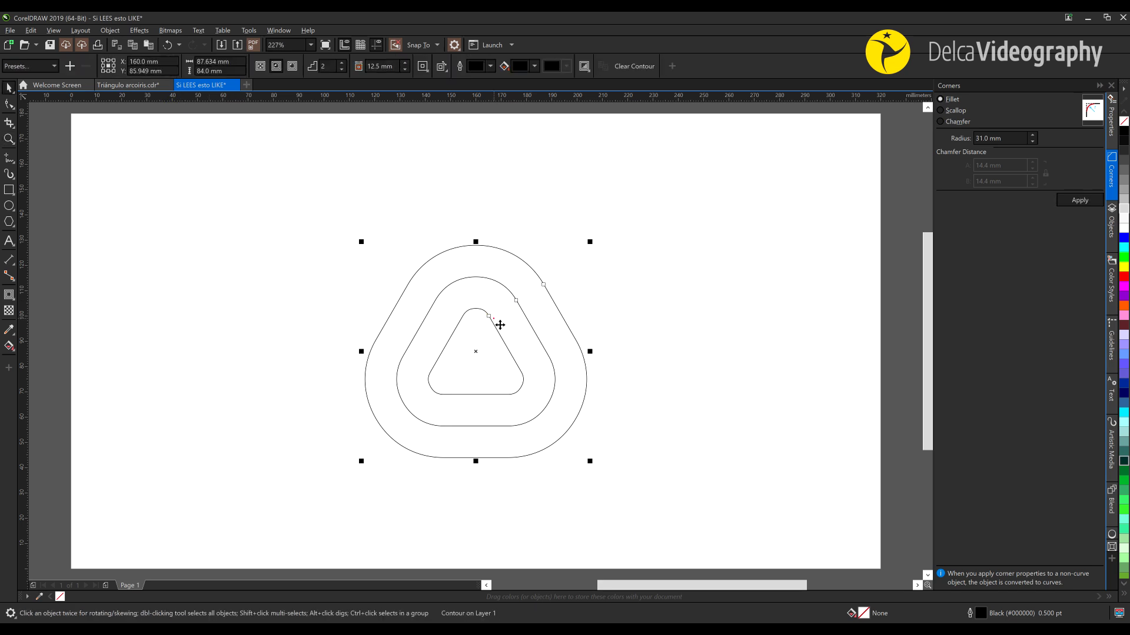
right_click(530, 325)
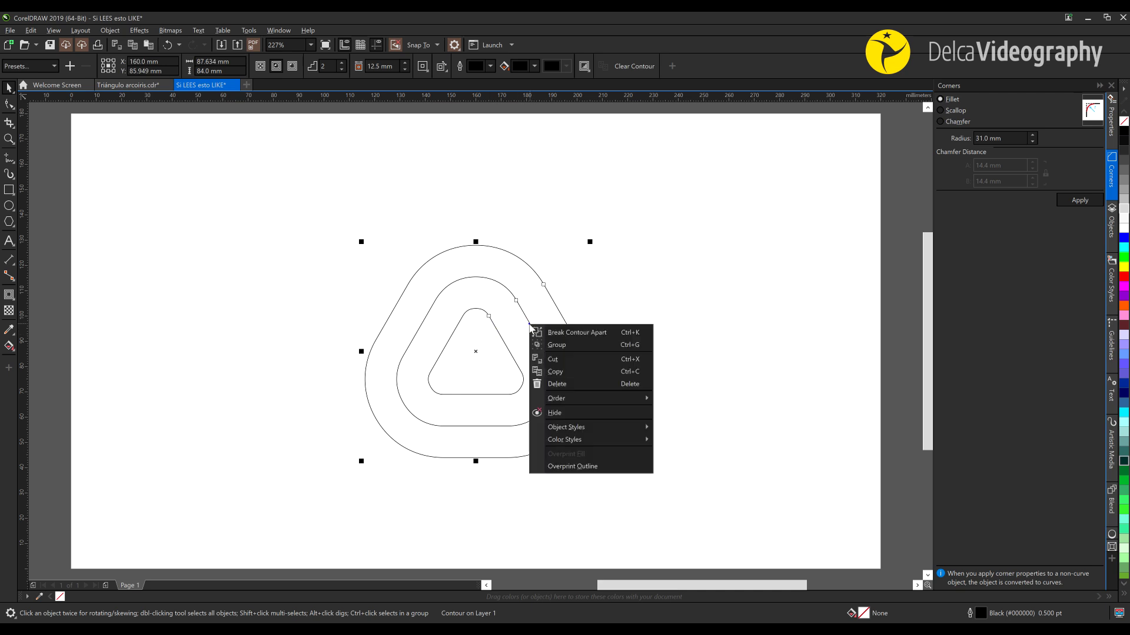
left_click(544, 332)
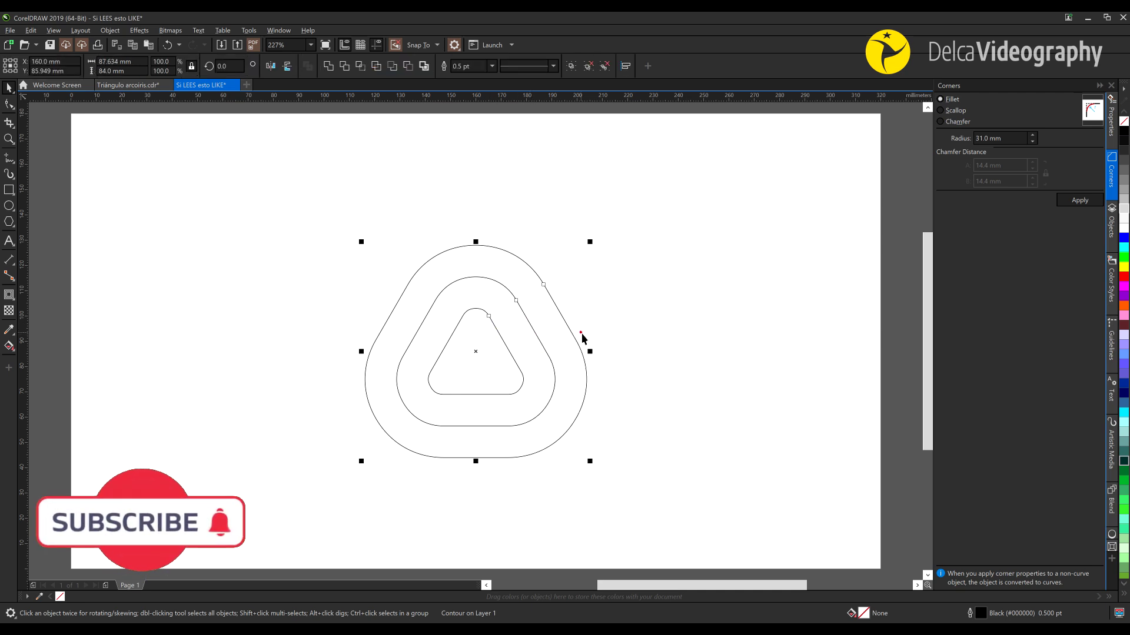
left_click(603, 67)
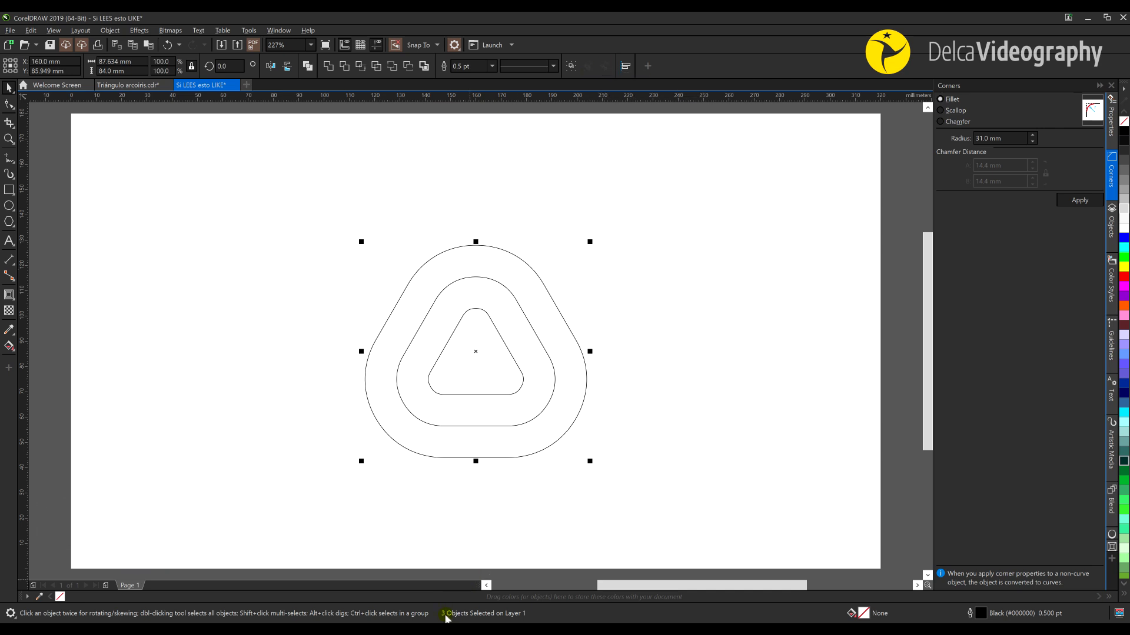
left_click(357, 277)
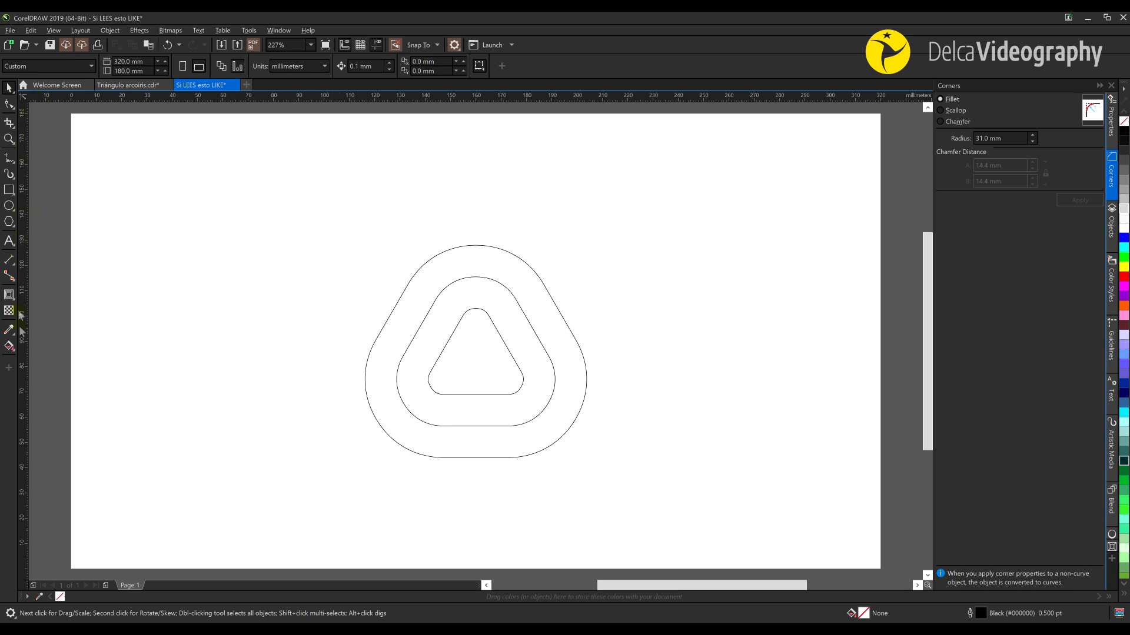
Step: Place a vertical guideline beside the outer rounded triangle at about X 115 mm and set its angle to 60°
left_click_drag(29, 311, 361, 311)
left_click(94, 67)
type("60")
key("Return")
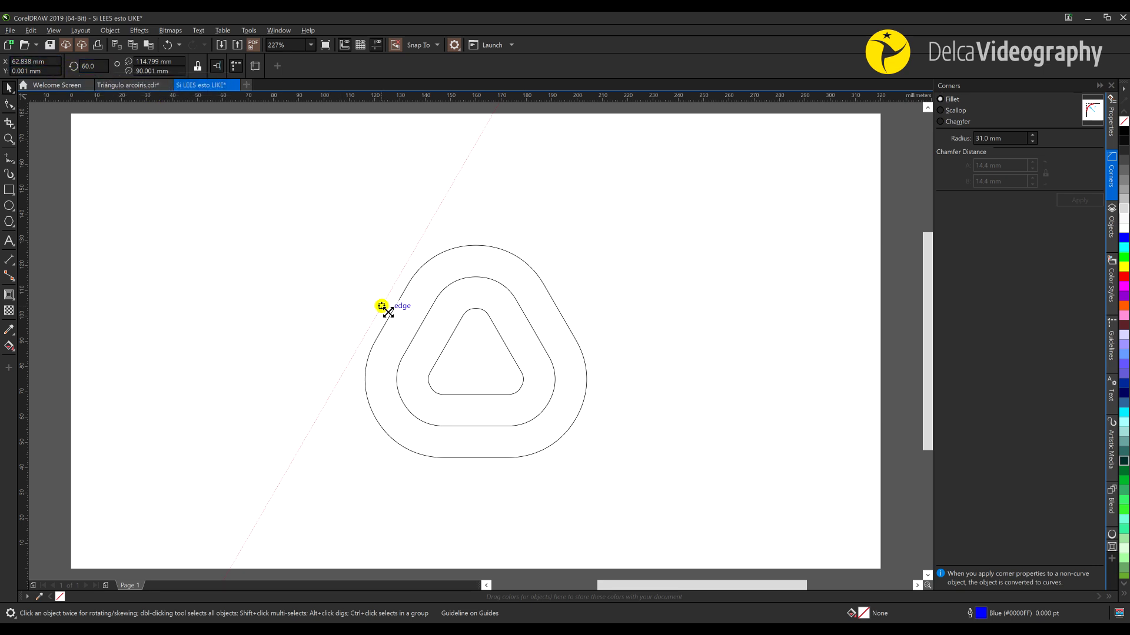
Step: Align the 60° guideline with the outer triangle's left side and place copies along the middle and inner triangles' left sides
left_click_drag(388, 312, 449, 343)
left_click_drag(525, 228, 419, 328)
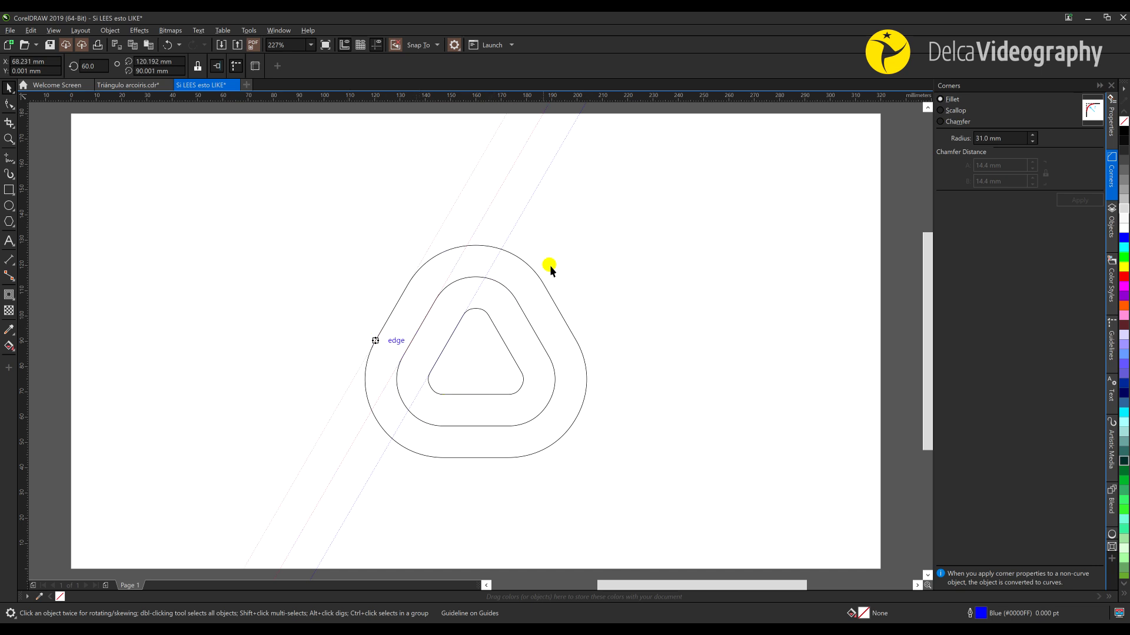
Step: Create copies of the three slanted guidelines at -60° and align them with the right sides of the nested triangles
left_click_drag(400, 317, 498, 219)
left_click(465, 201, "shift")
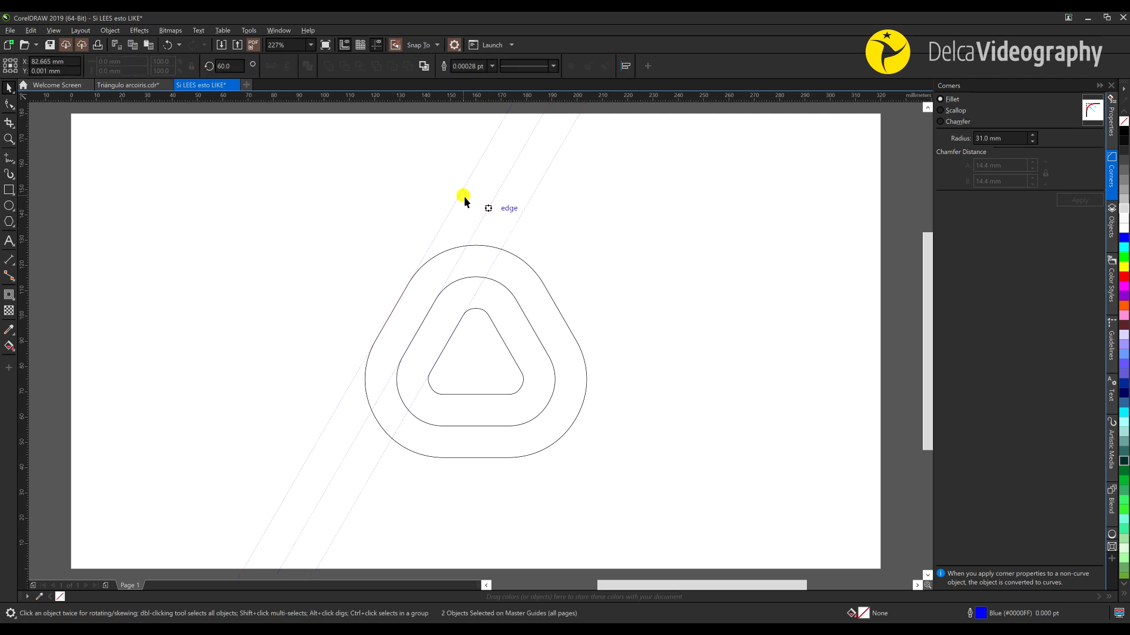
left_click(464, 202, "shift")
left_click(217, 68)
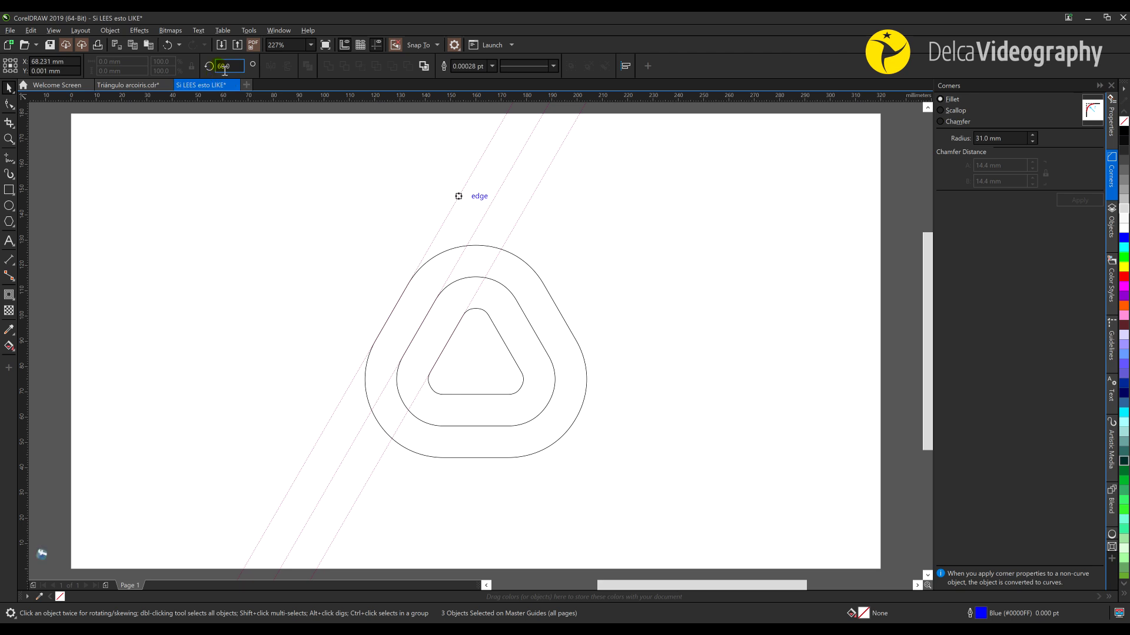
type("-60")
key("Return")
left_click_drag(433, 345, 590, 320)
left_click(584, 318)
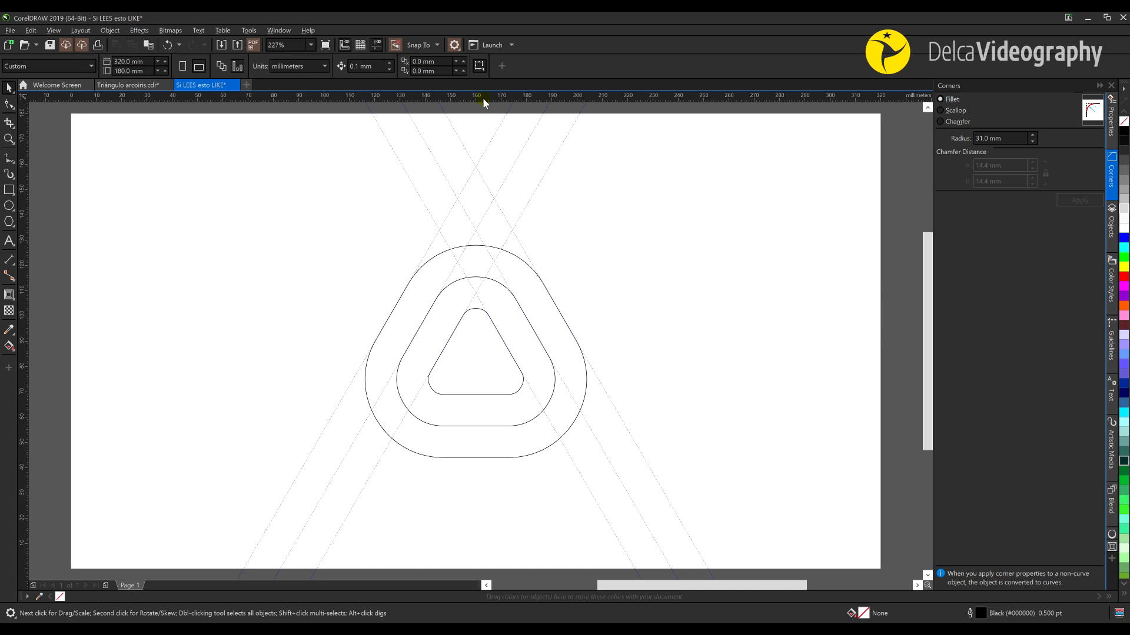
Step: Place three horizontal guidelines along the bottom edges of the outer, middle and inner rounded triangles
left_click_drag(482, 98, 477, 457)
left_click(411, 373)
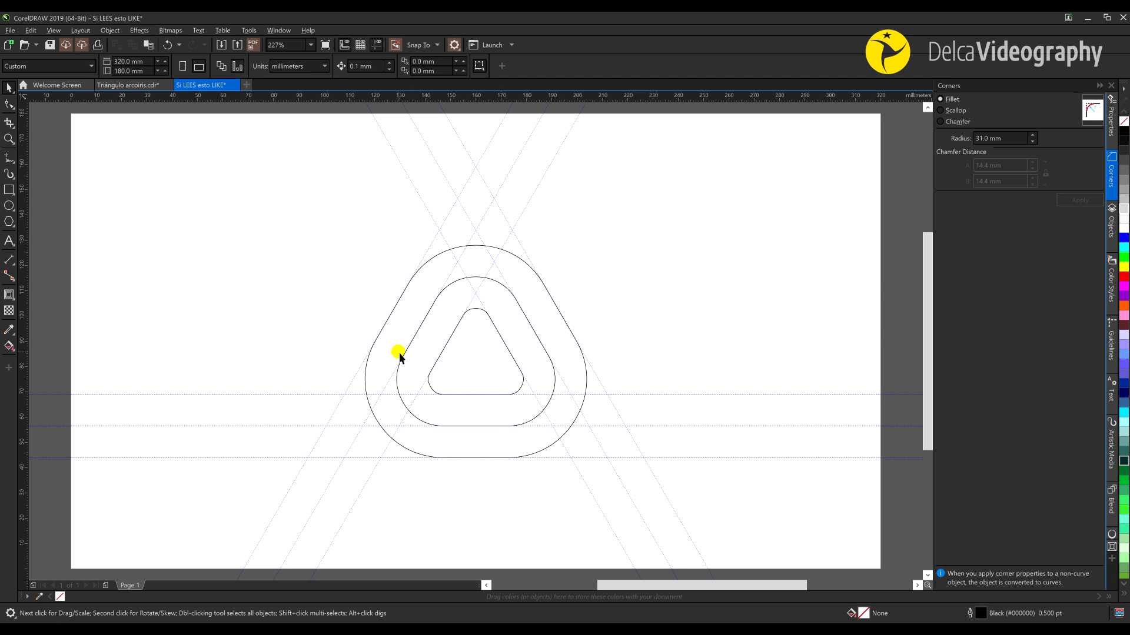
Step: Examine the finished rainbow triangle beside the page as a reference for how its bands overlap
left_click_drag(398, 353, 655, 358)
left_click_drag(244, 353, 270, 358)
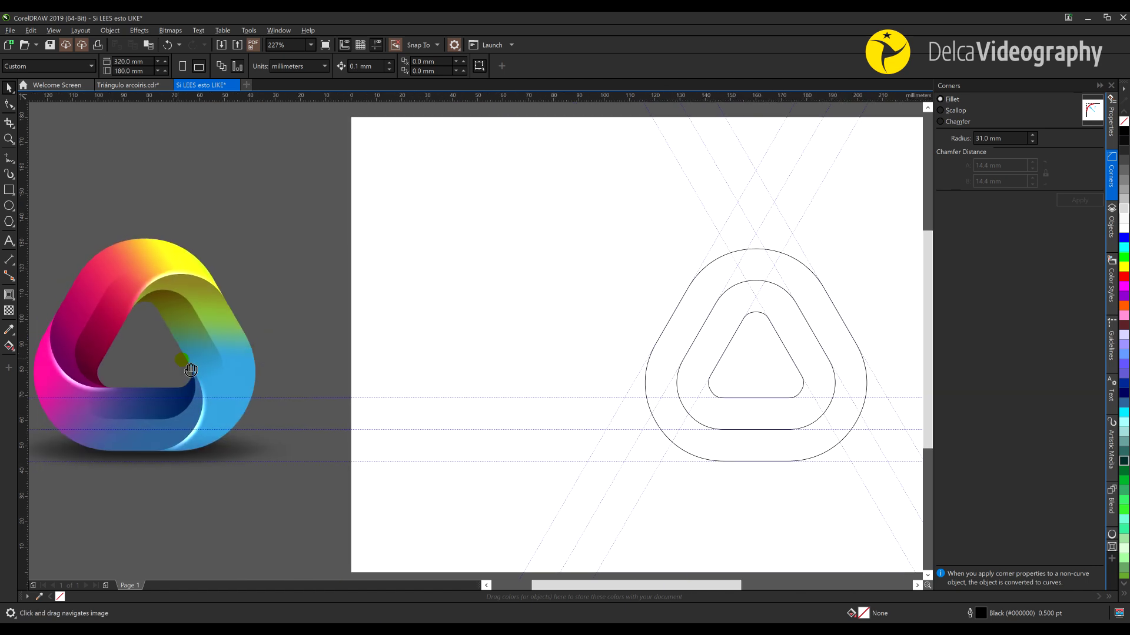
left_click_drag(191, 370, 214, 370)
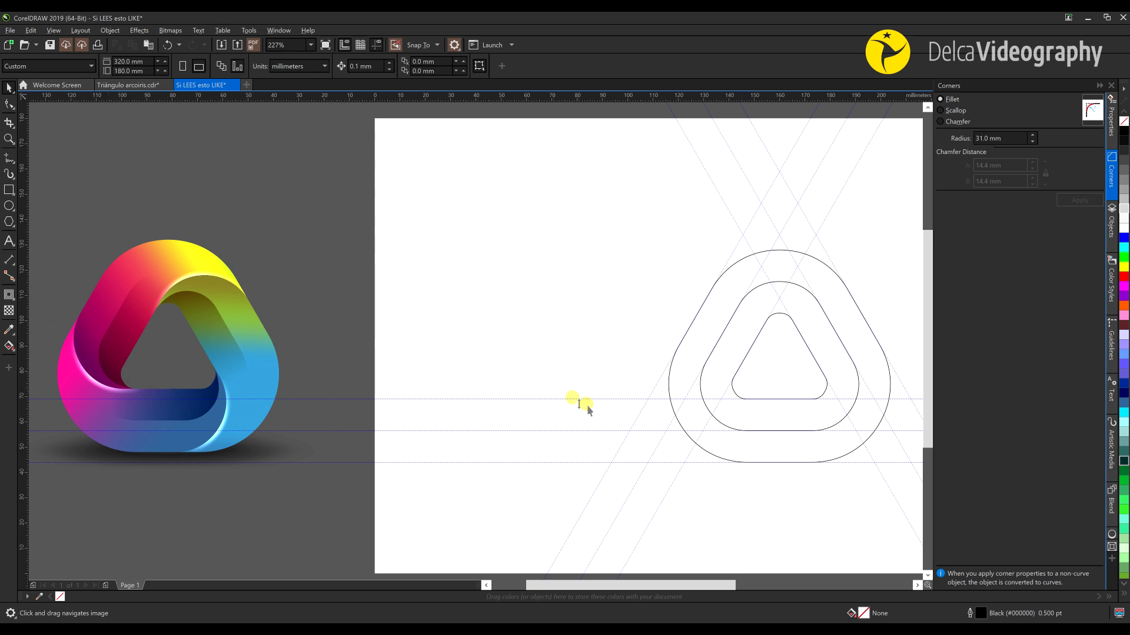
left_click_drag(598, 416, 419, 371)
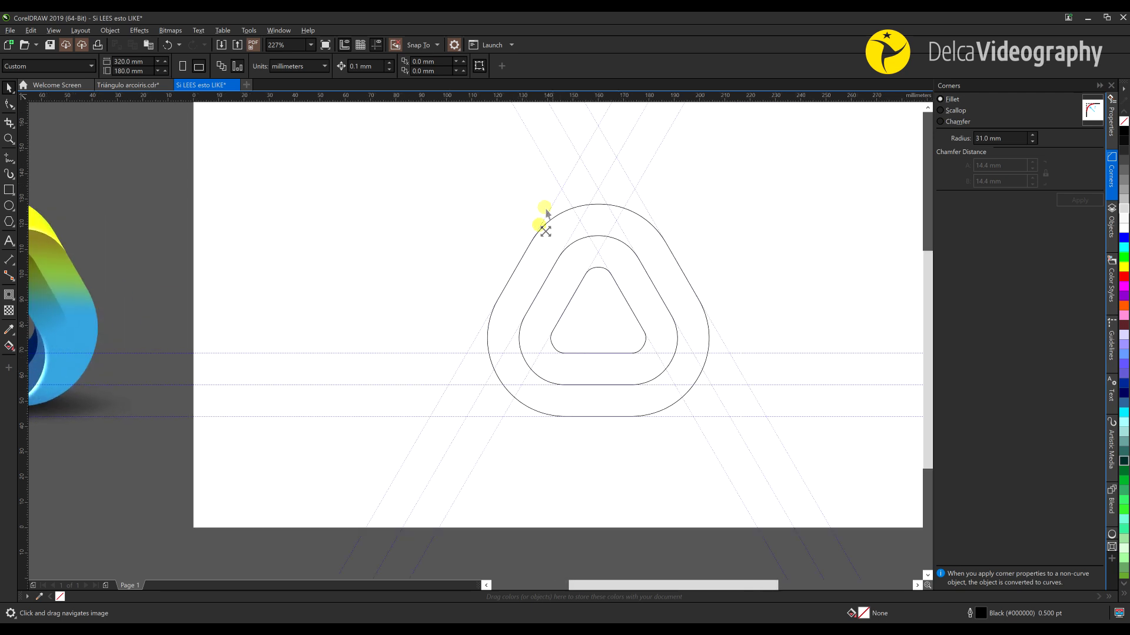
left_click_drag(542, 310, 504, 373)
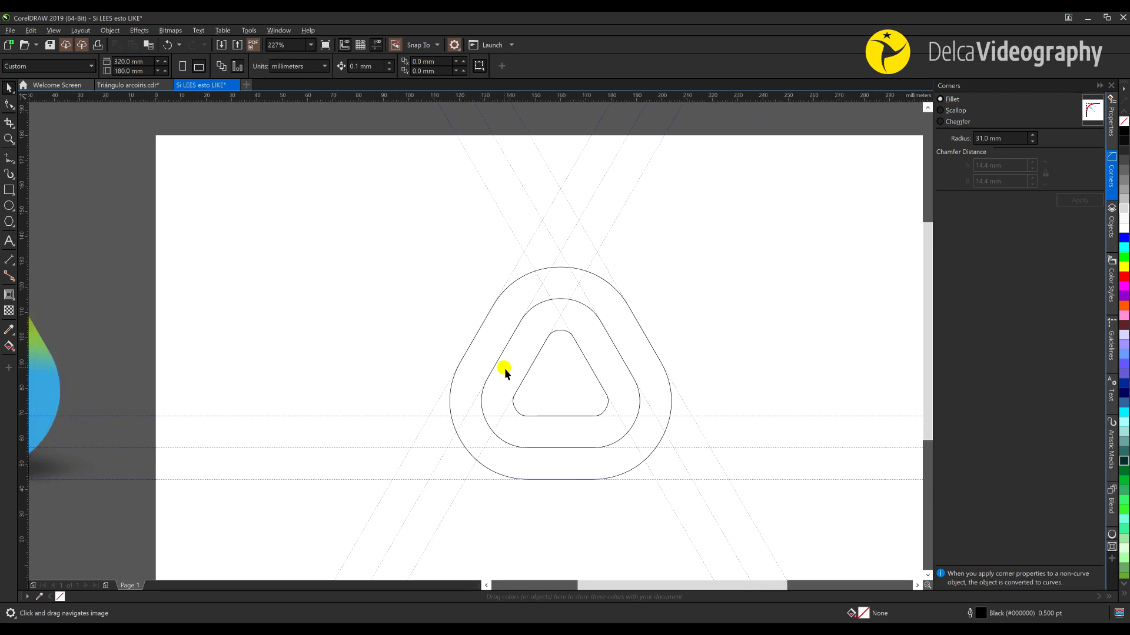
left_click_drag(500, 362, 488, 331)
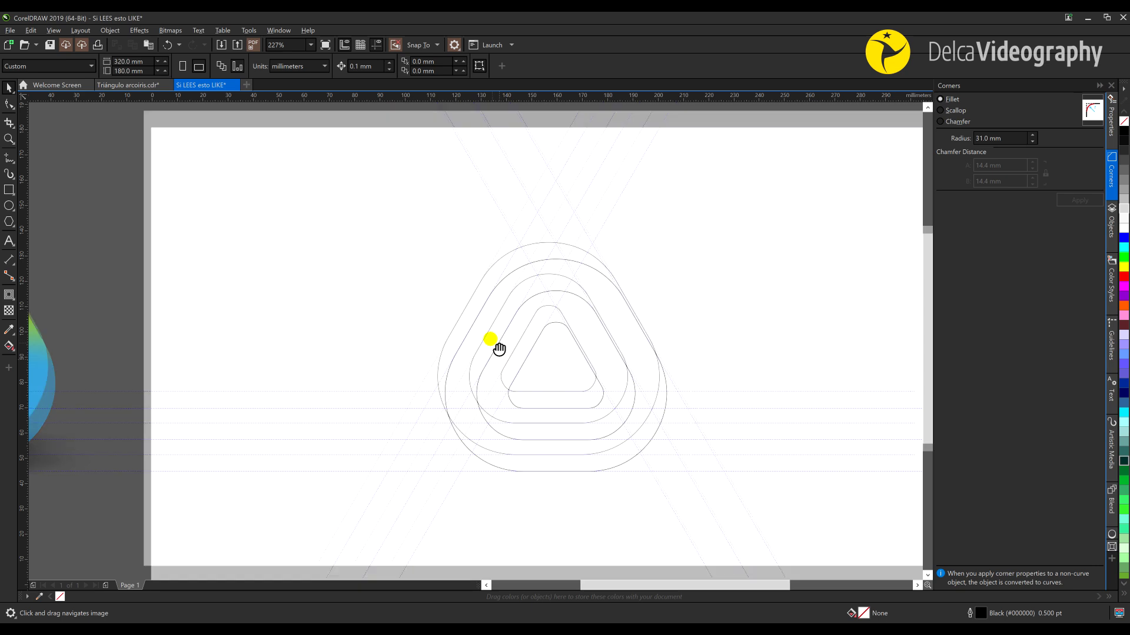
Step: Draw a closed triangle with the Polyline tool through the intersections of the outer left, inner right and inner horizontal guidelines
left_click(8, 161)
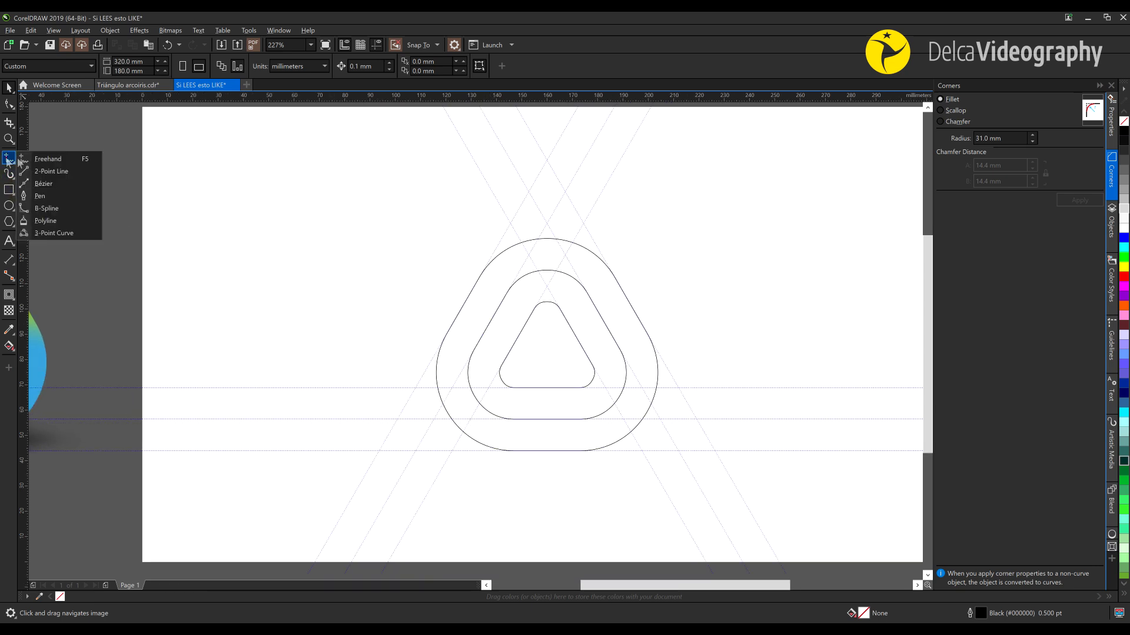
left_click(64, 219)
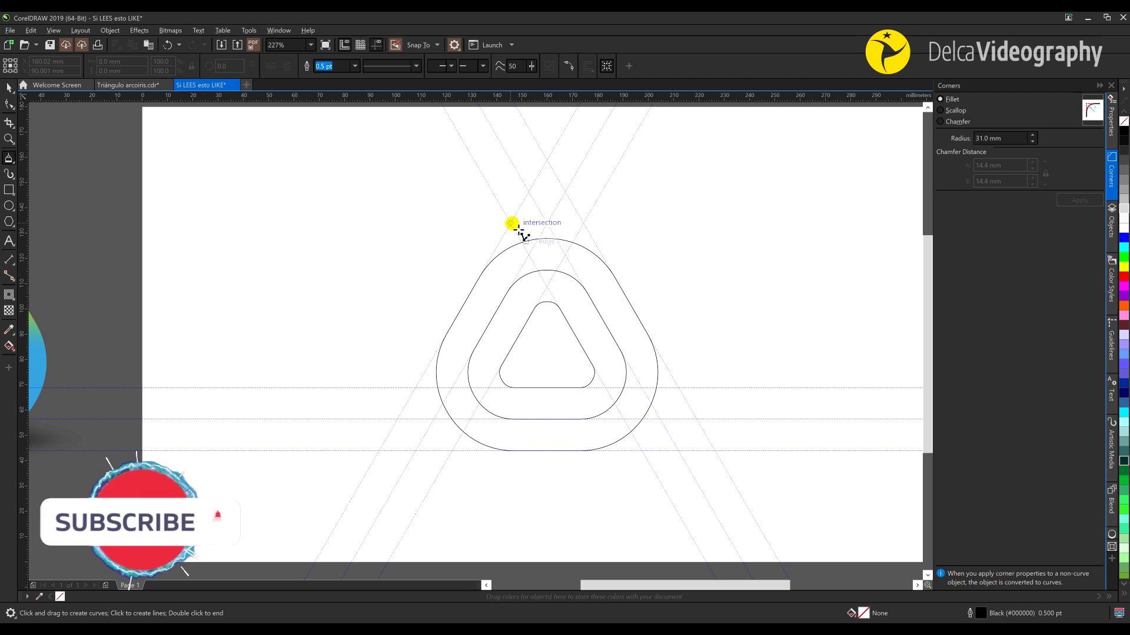
left_click(512, 223)
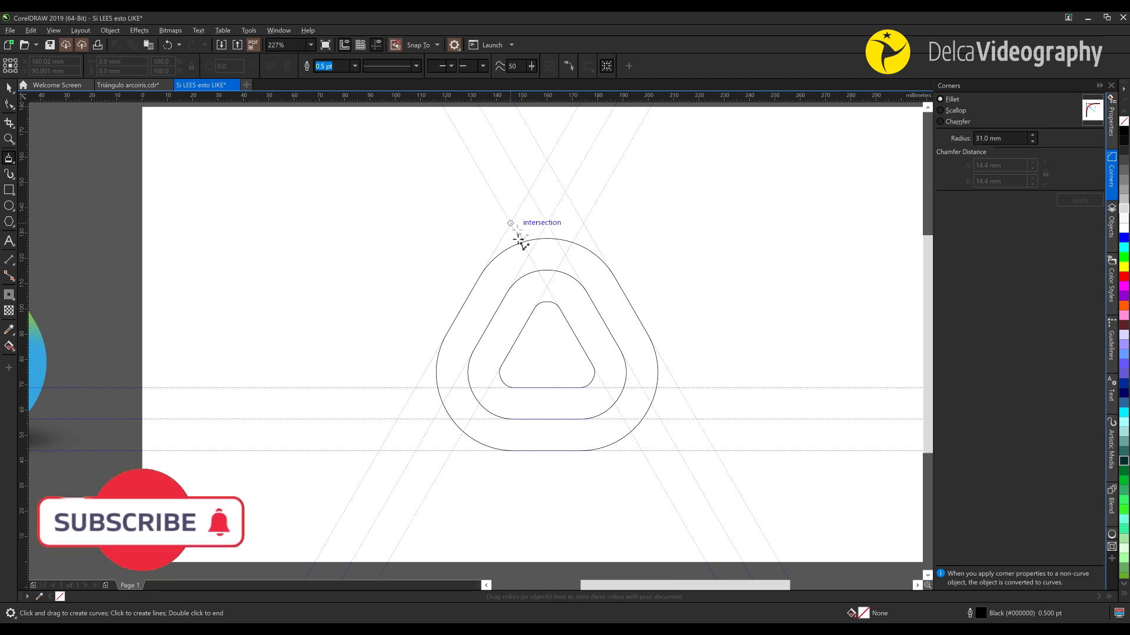
left_click(422, 388)
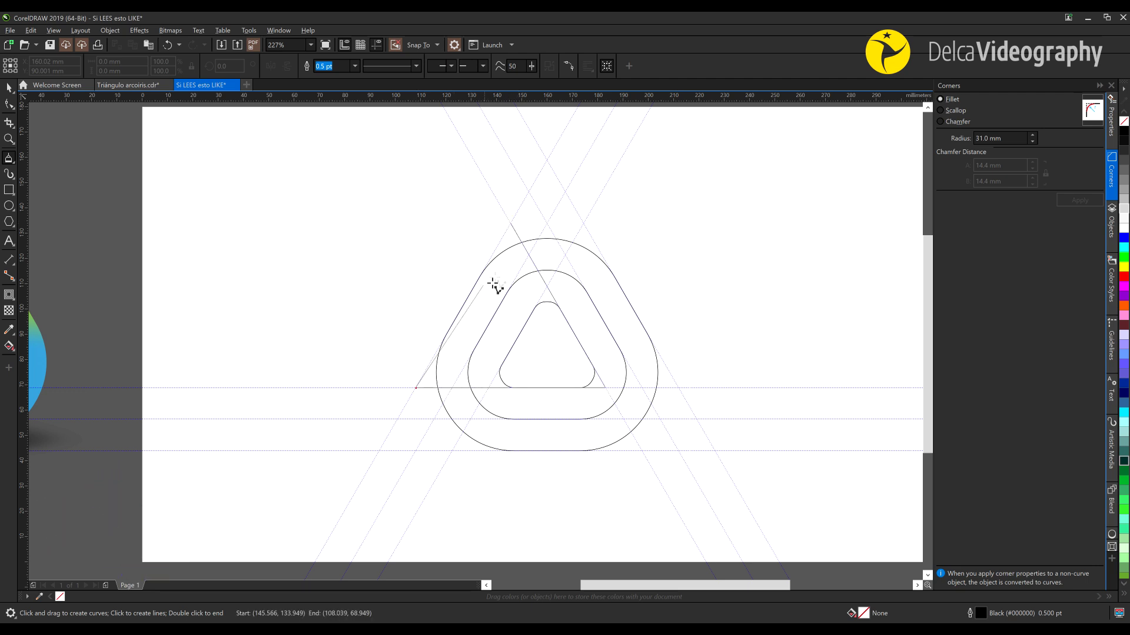
left_click(510, 222)
key("space")
Step: Give the new triangle an orange (#FF6600) outline with a width of 2.0 pt
scroll(511, 231, "up", 4)
scroll(453, 209, "down", 4)
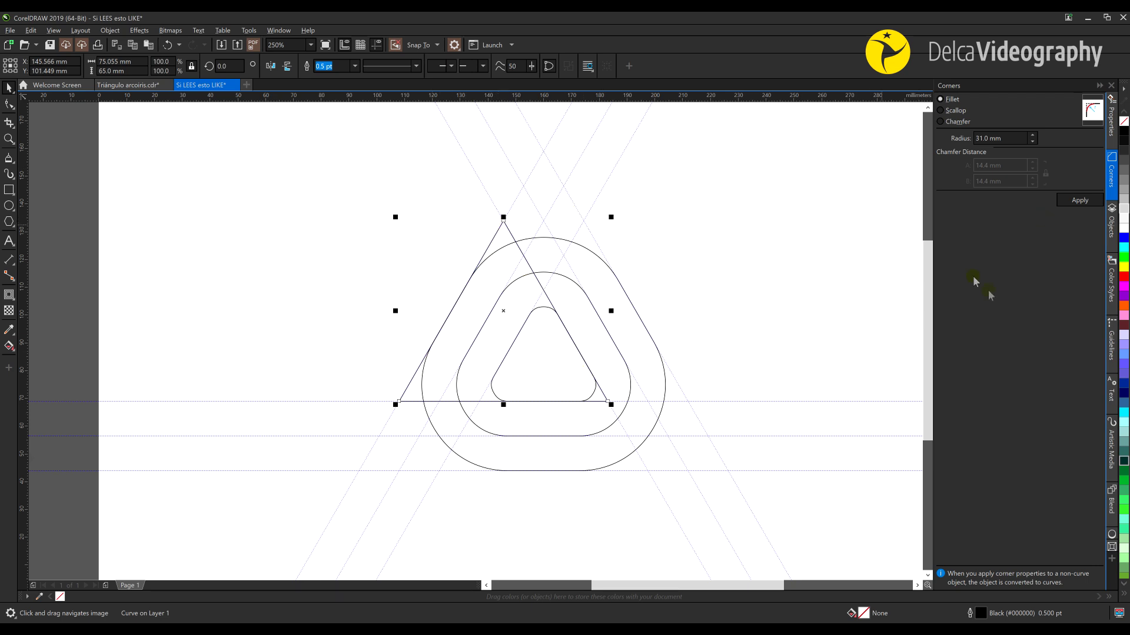
right_click(1123, 305)
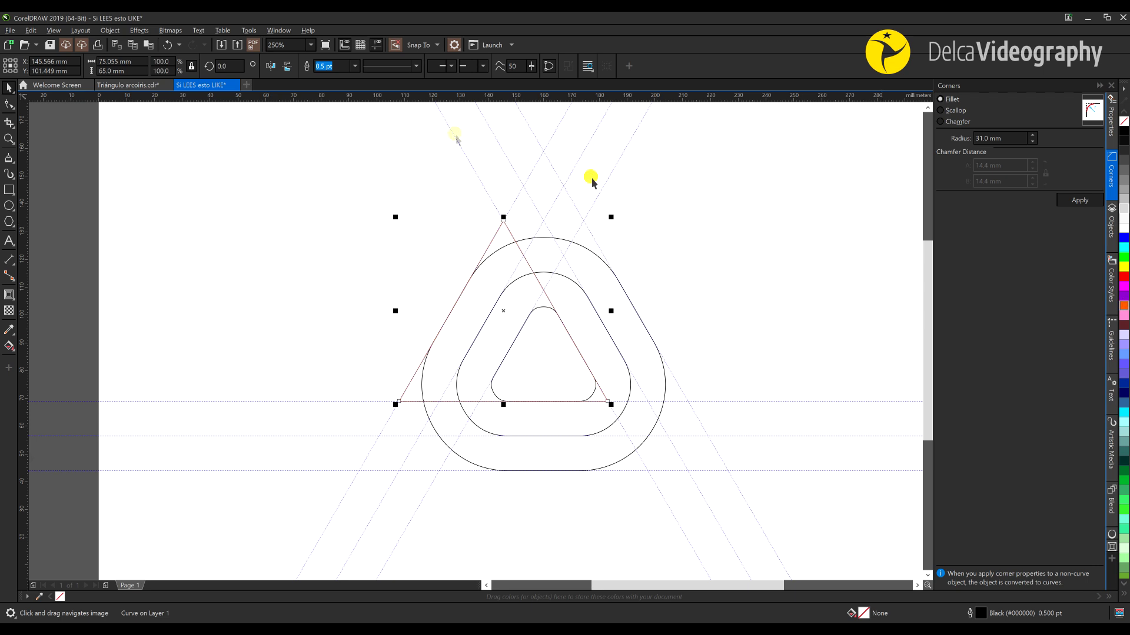
left_click(355, 66)
left_click(337, 131)
left_click_drag(383, 273, 393, 294)
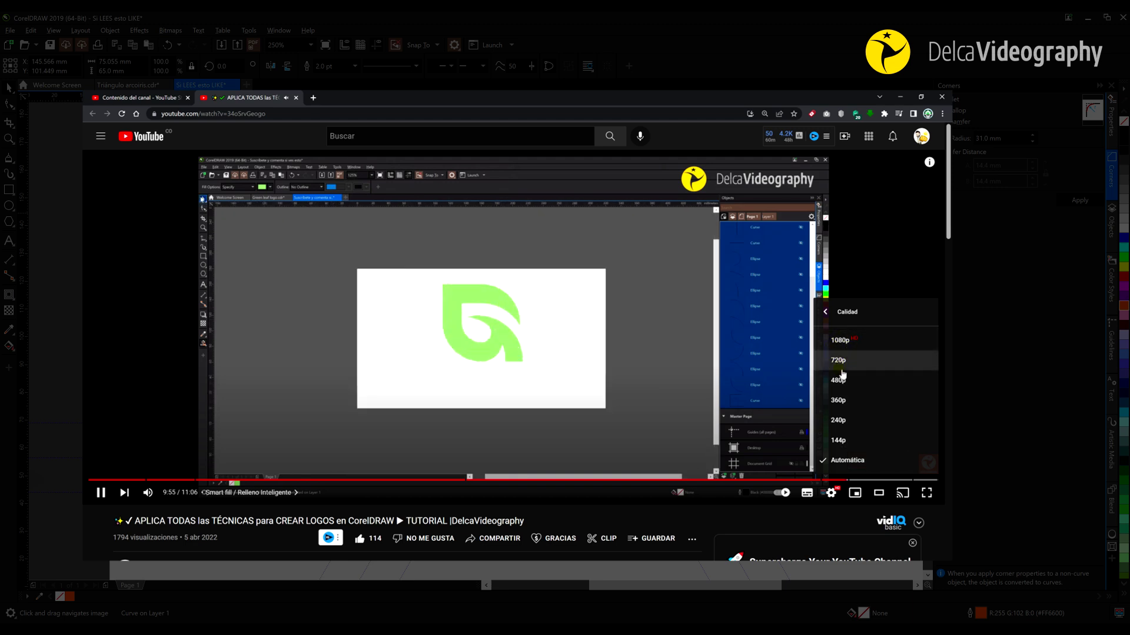
left_click(840, 357)
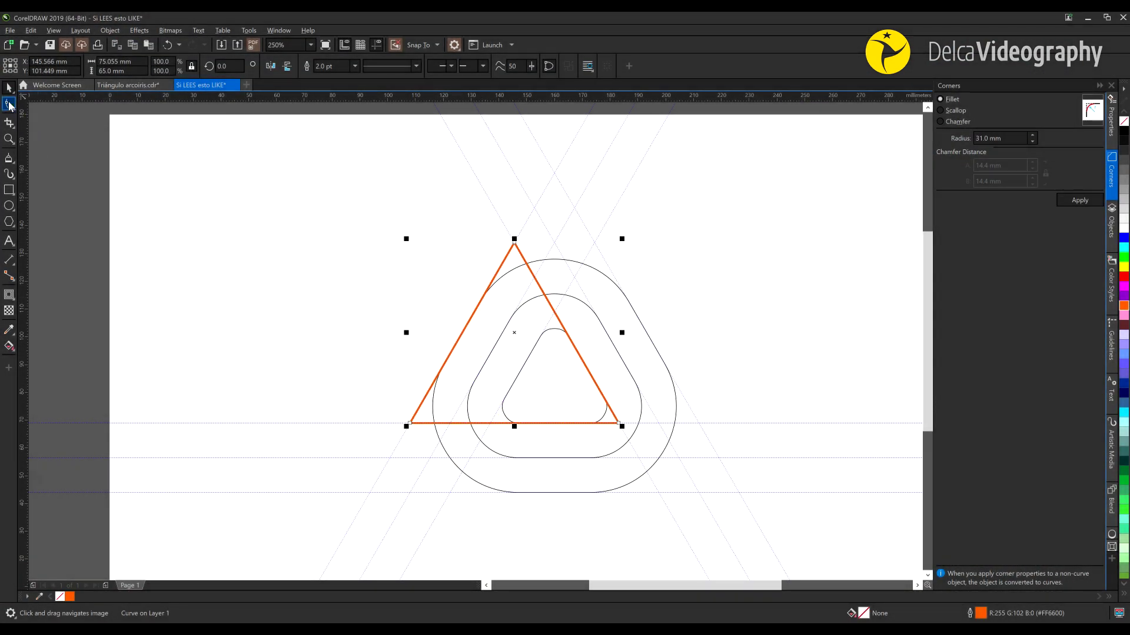
Step: Fillet only the lower-left corner of the orange triangle with a radius of 20 mm
left_click(9, 105)
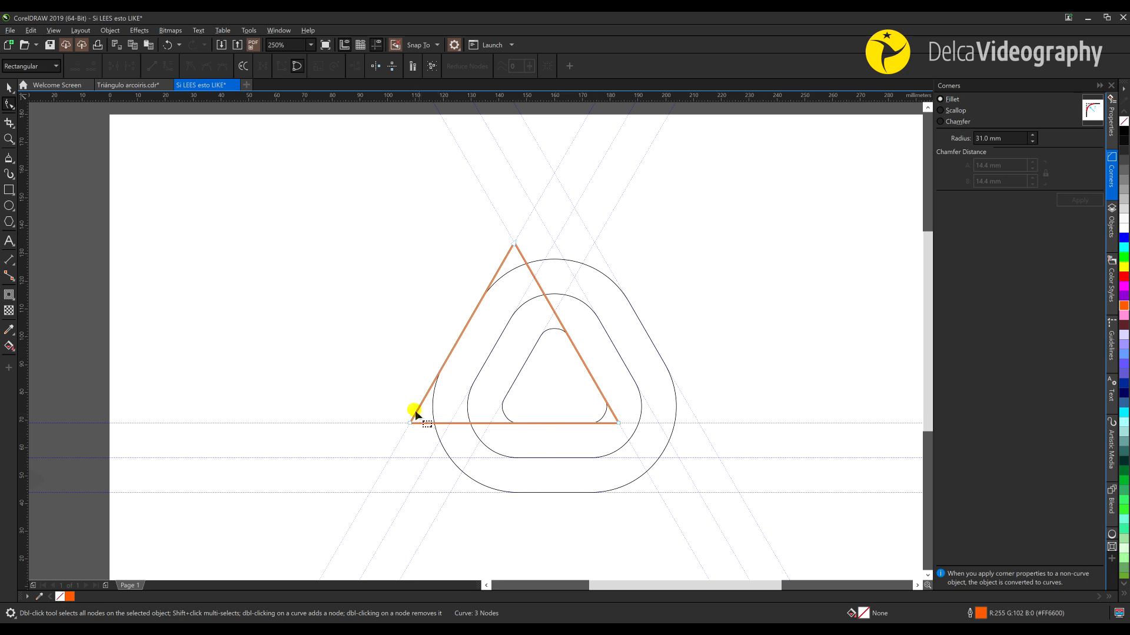
left_click_drag(453, 461, 391, 451)
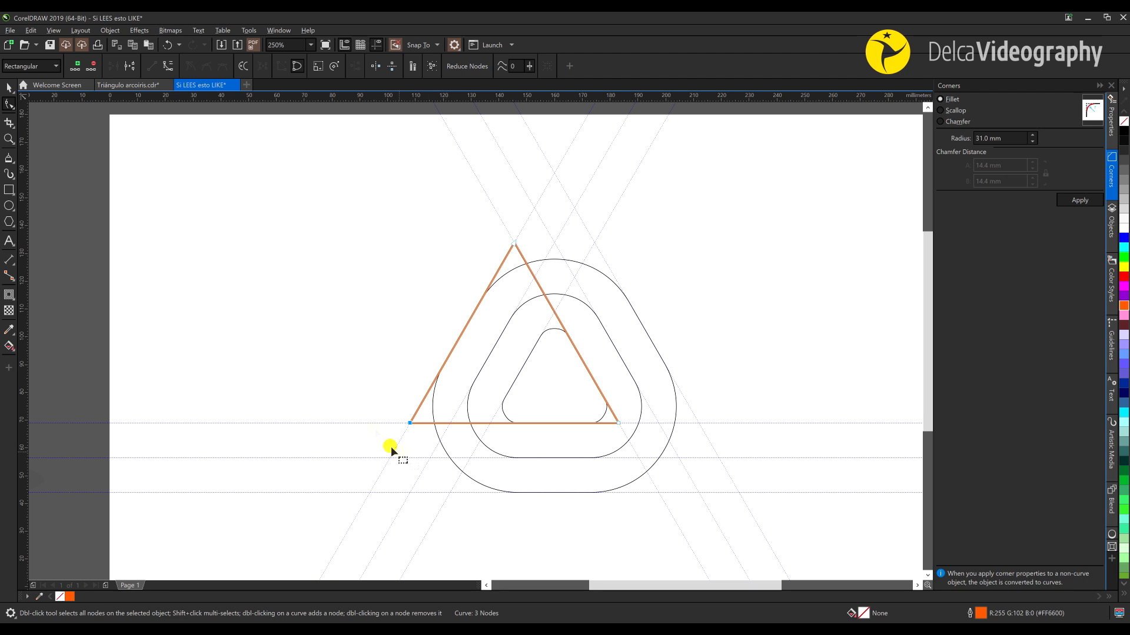
left_click(982, 140)
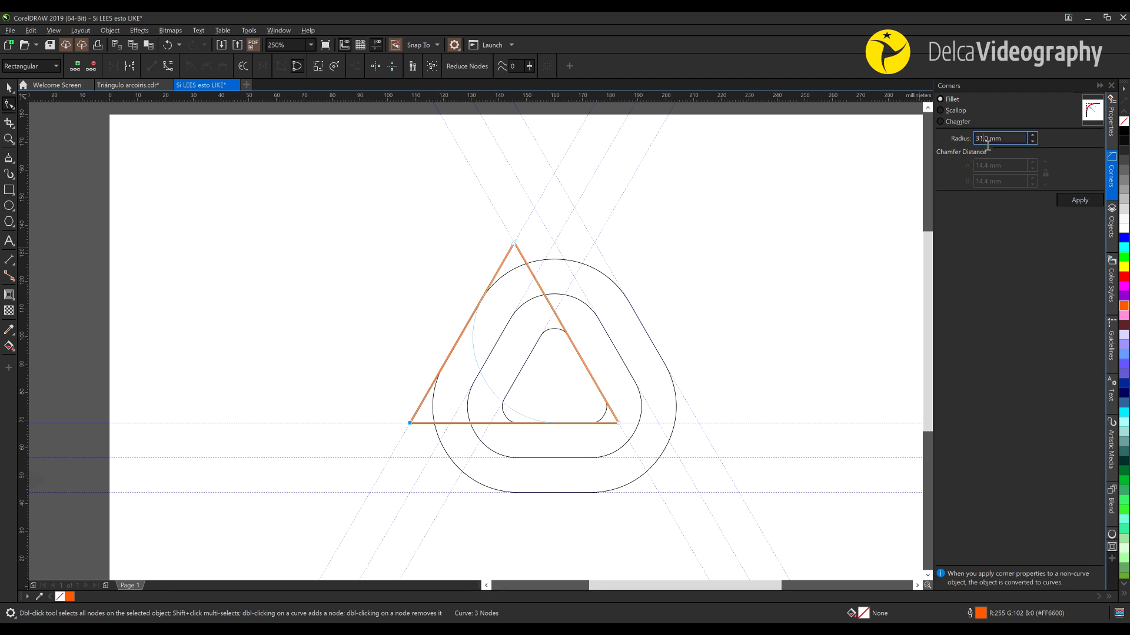
type("20")
key("Return")
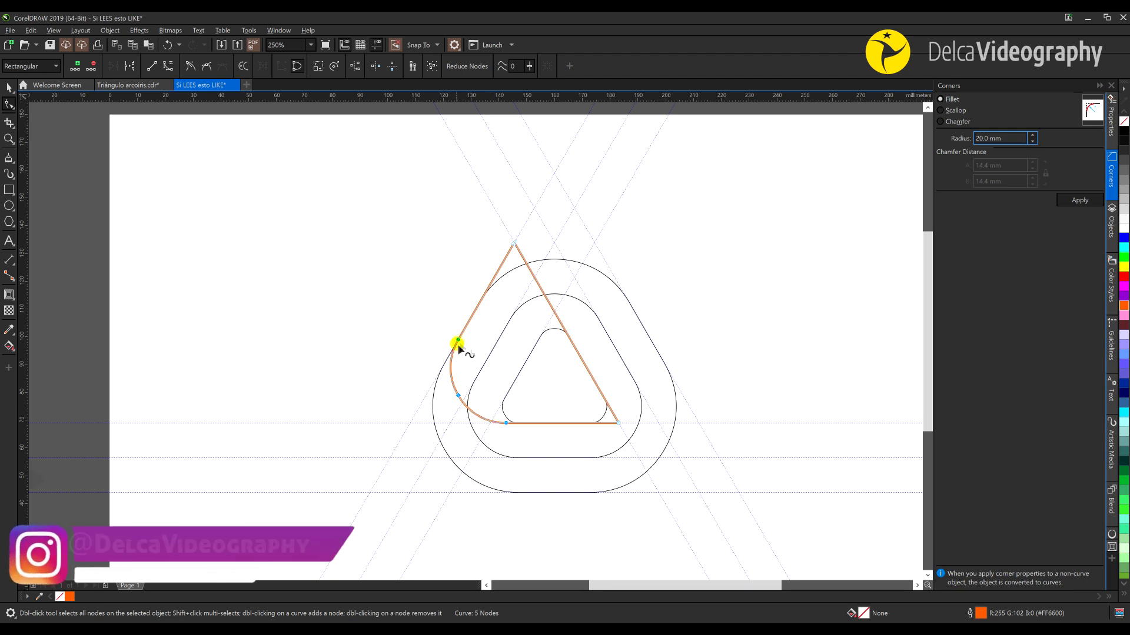
Step: Delete the orange triangle's right side and its straight left segment above the fillet
left_click(550, 304)
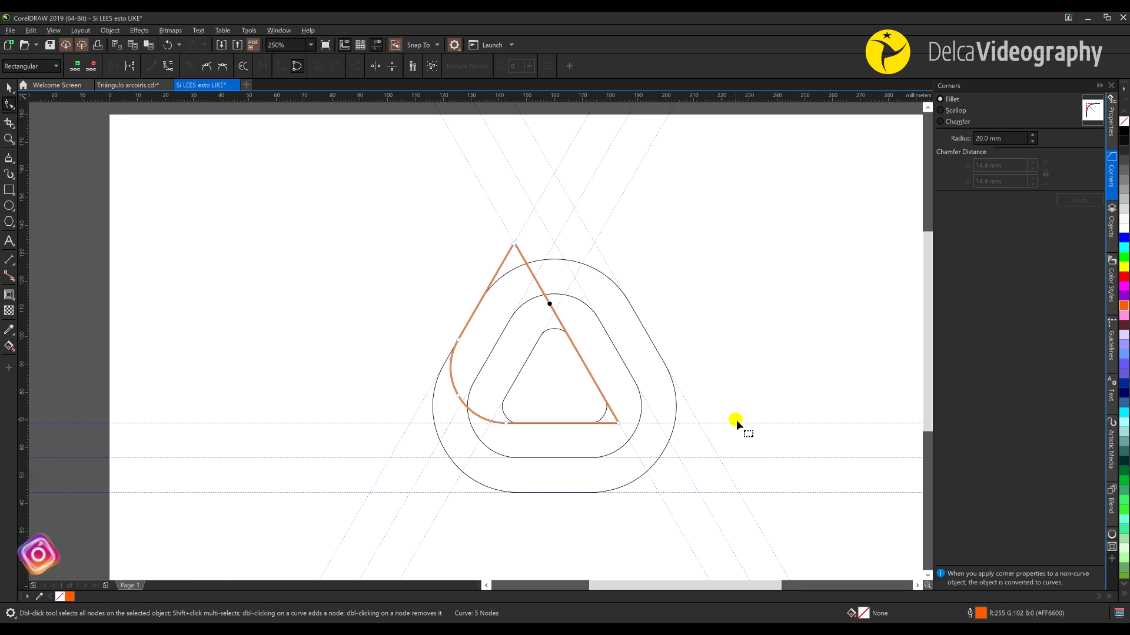
key("Delete")
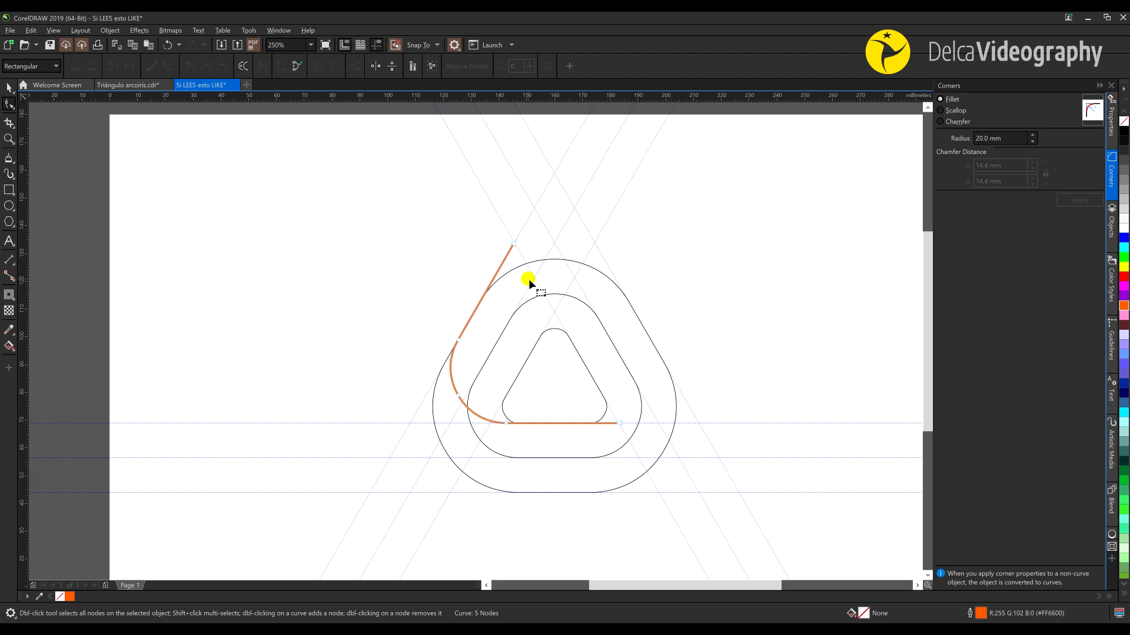
left_click(481, 287)
key("Delete")
Step: Shorten the orange curve's horizontal segment so it ends at the middle of the inner triangle's bottom edge
left_click(621, 429)
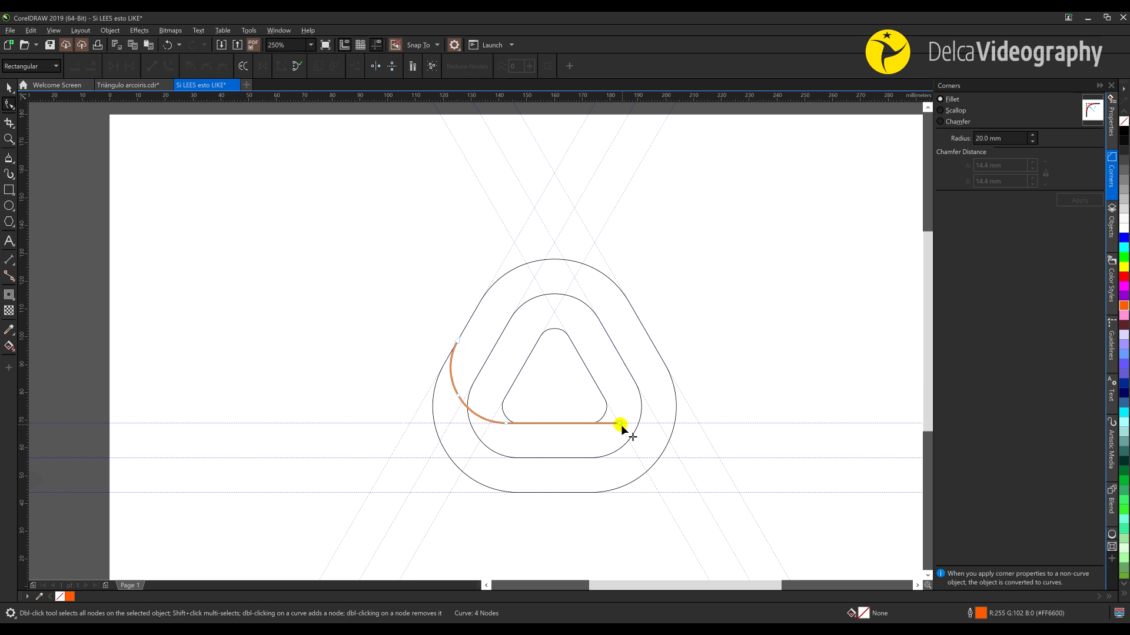
left_click_drag(621, 426, 556, 427)
key("space")
left_click(342, 385)
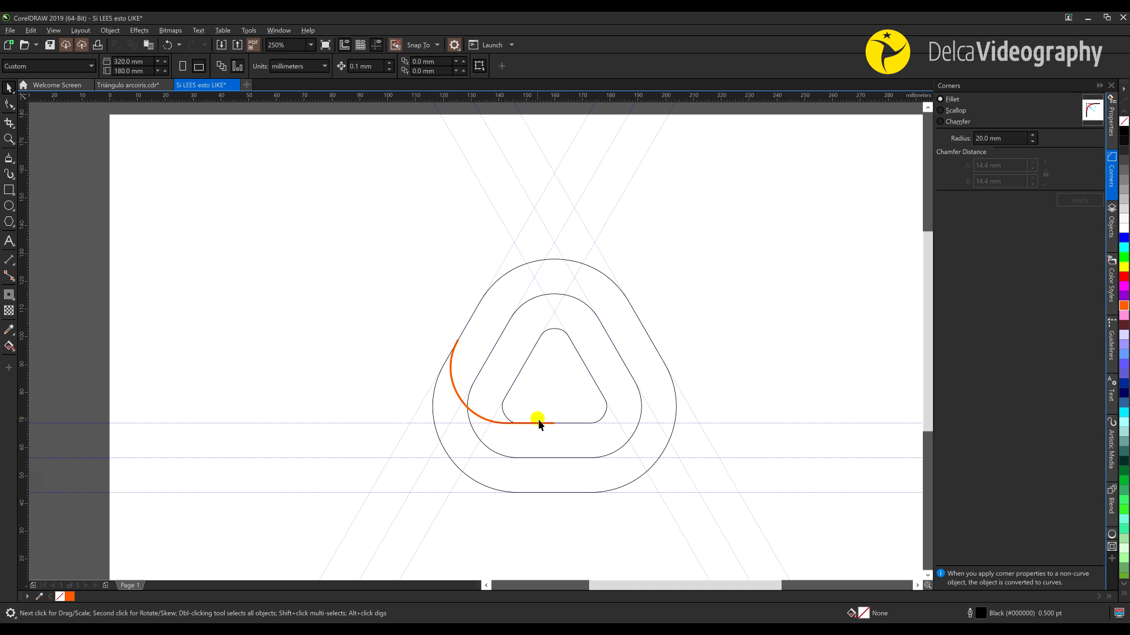
Step: Create two copies of the orange curve rotated by 120° and 240°
left_click(452, 382)
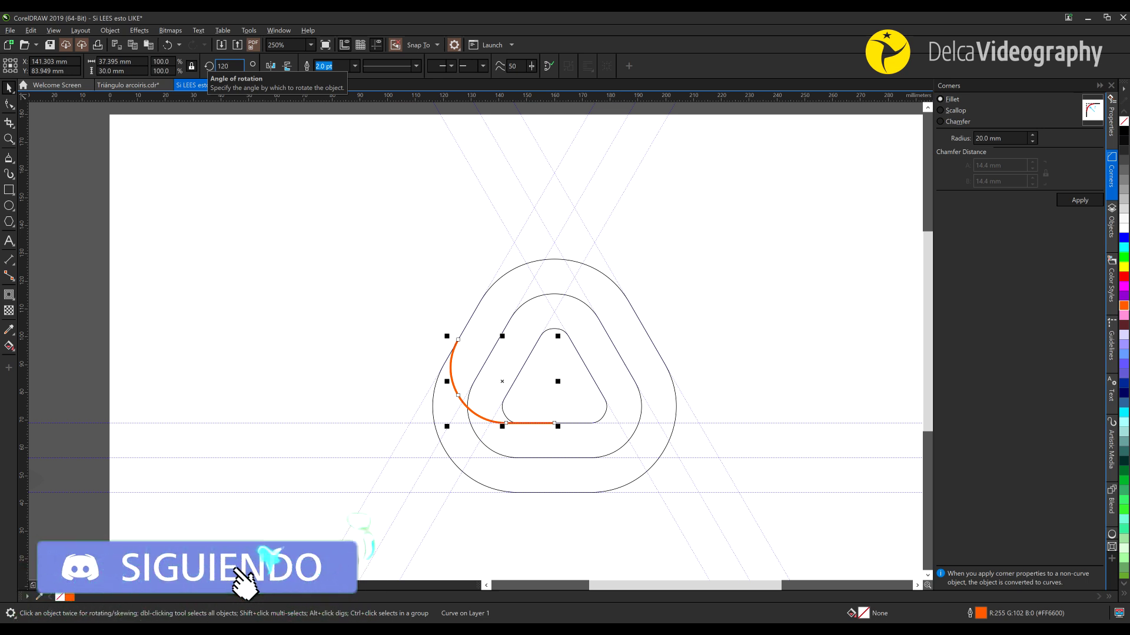
key("Return")
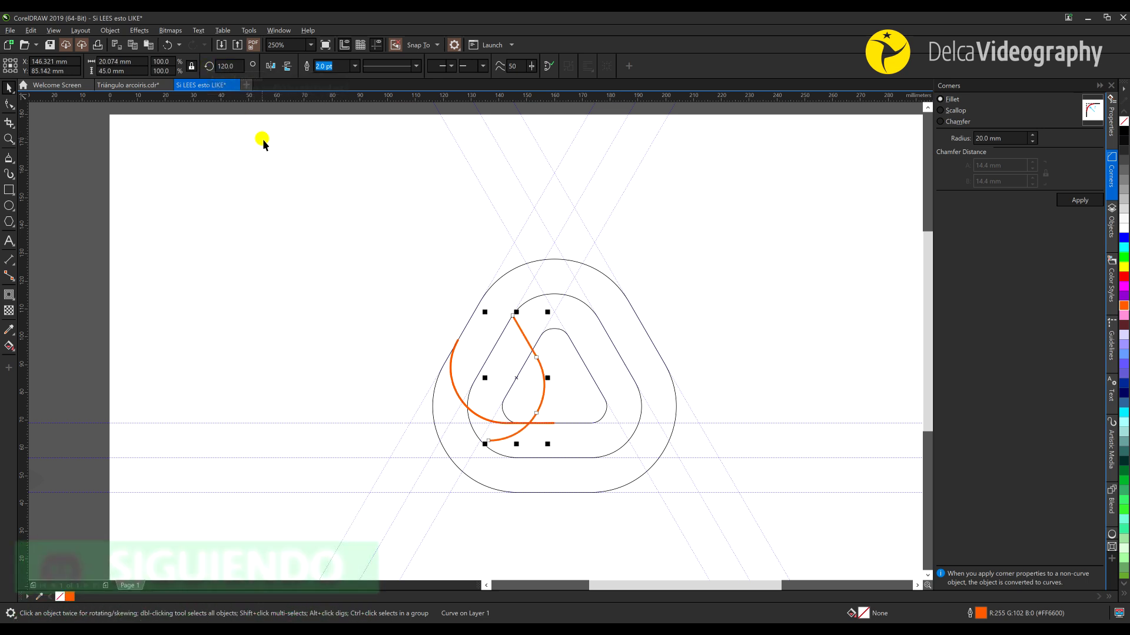
key("ctrl+r")
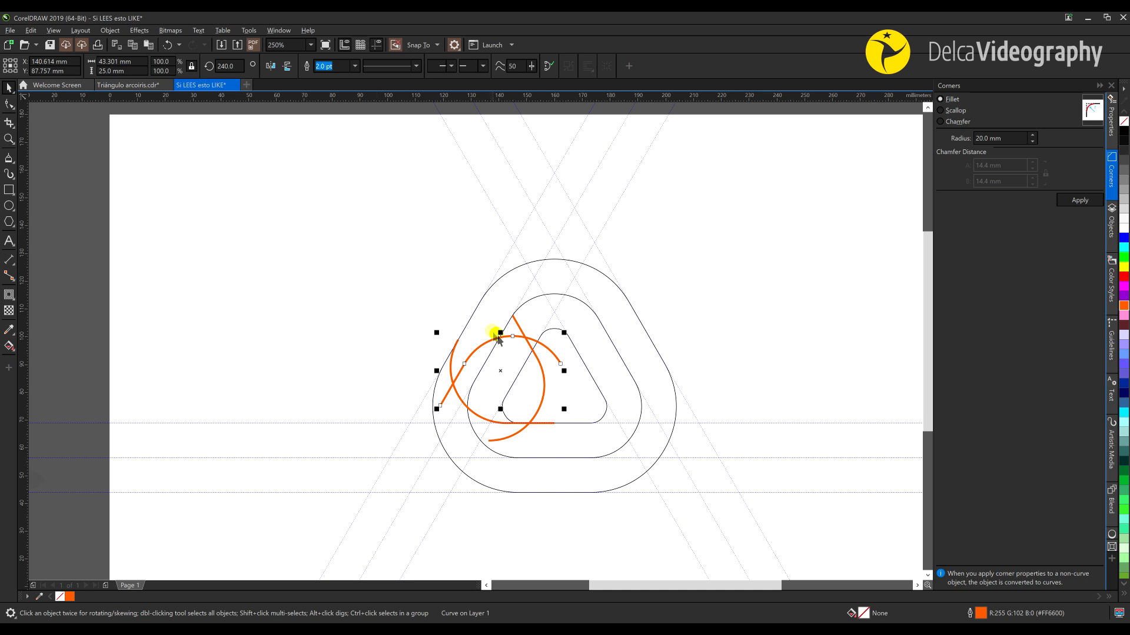
Step: Move the rotated orange curves so their straight ends snap to the midpoints of the inner triangle's left and right sides
left_click_drag(512, 336, 650, 323)
left_click_drag(519, 328, 676, 428)
left_click_drag(661, 348, 625, 258)
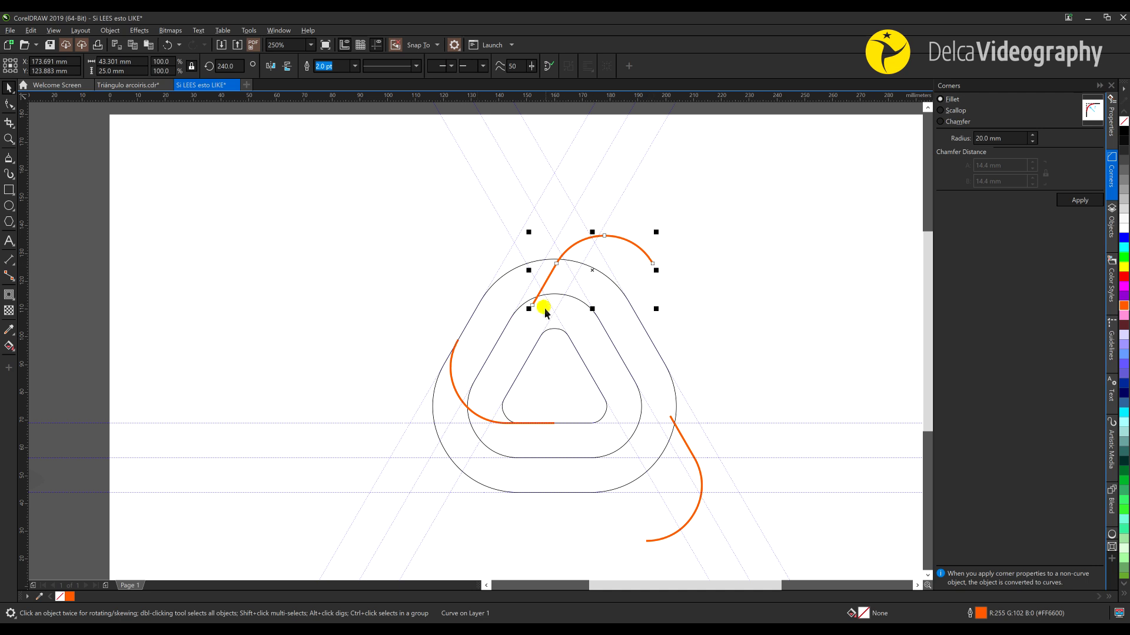
left_click_drag(533, 312, 521, 369)
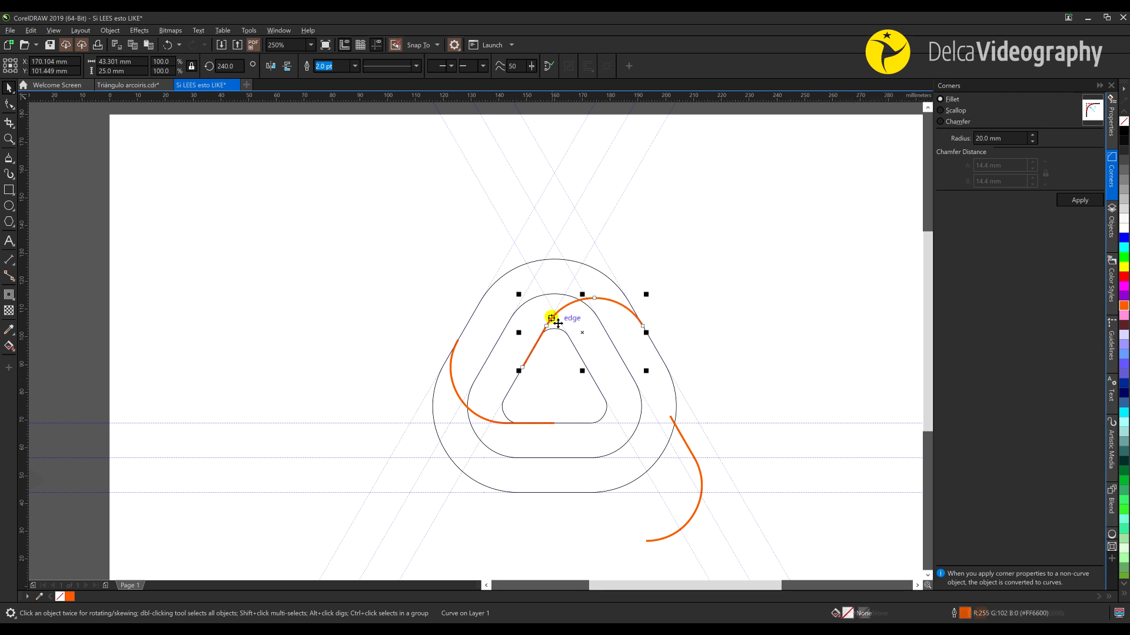
left_click(673, 432)
left_click_drag(674, 415, 586, 369)
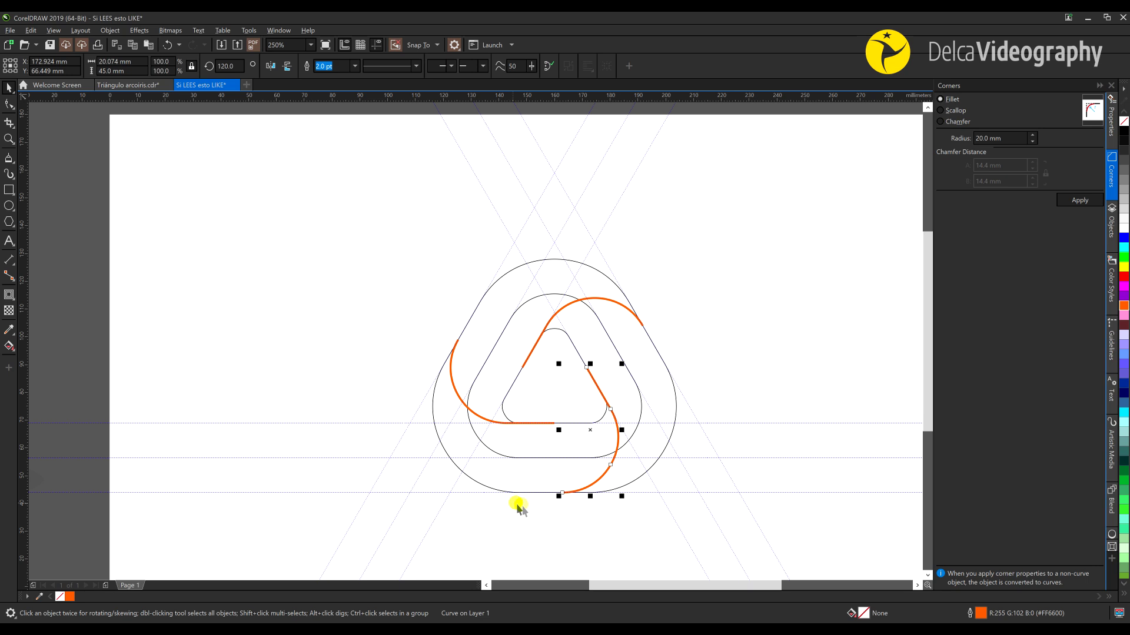
left_click(734, 313)
Step: Hide the middle rounded triangle outline, keeping the inner and outer outlines and the orange curves visible
key("h")
left_click_drag(544, 383, 529, 385)
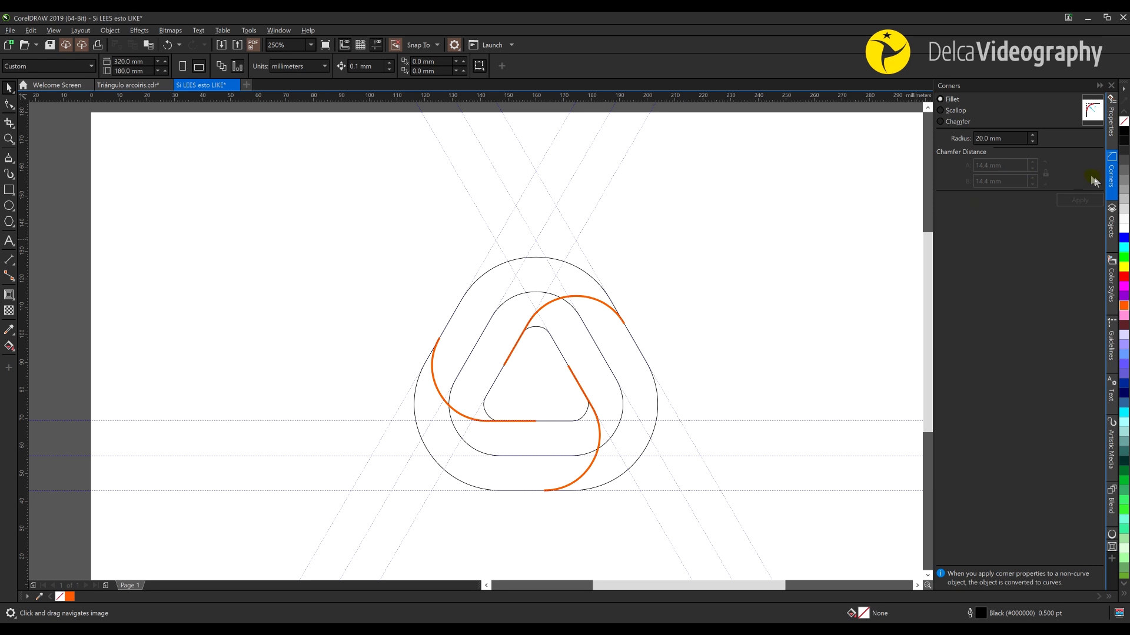
left_click(1111, 223)
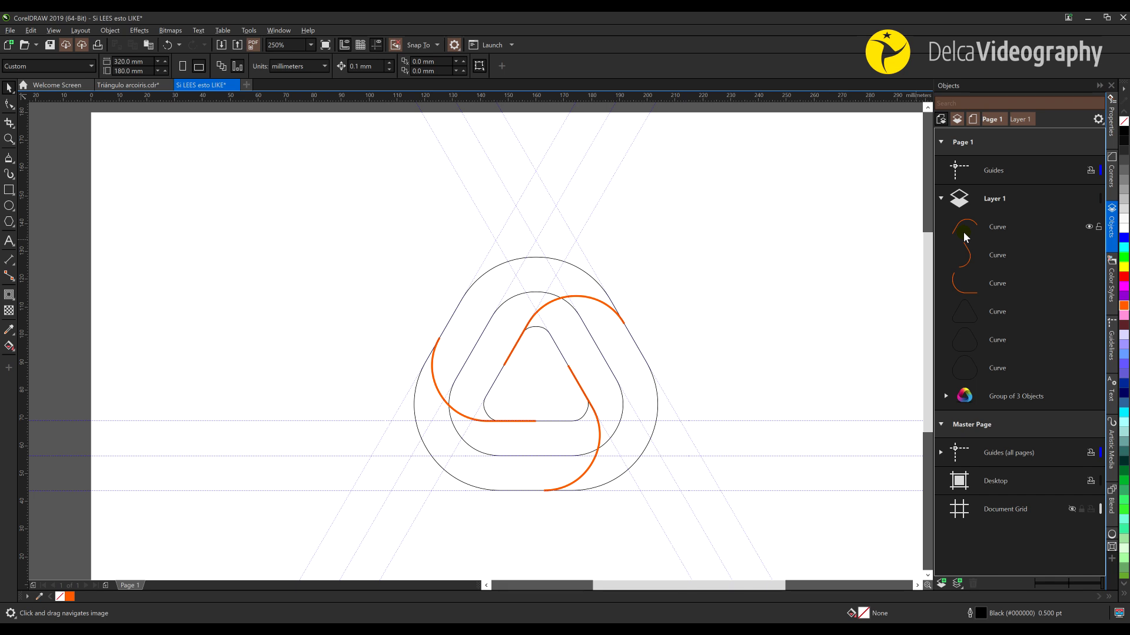
left_click(972, 349)
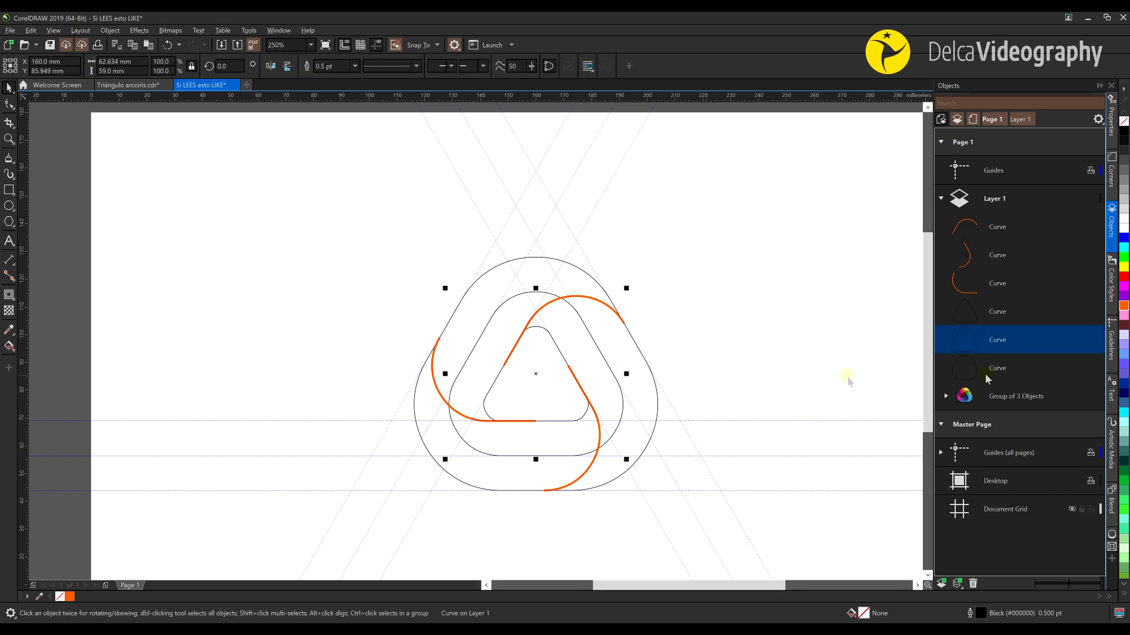
left_click(1088, 340)
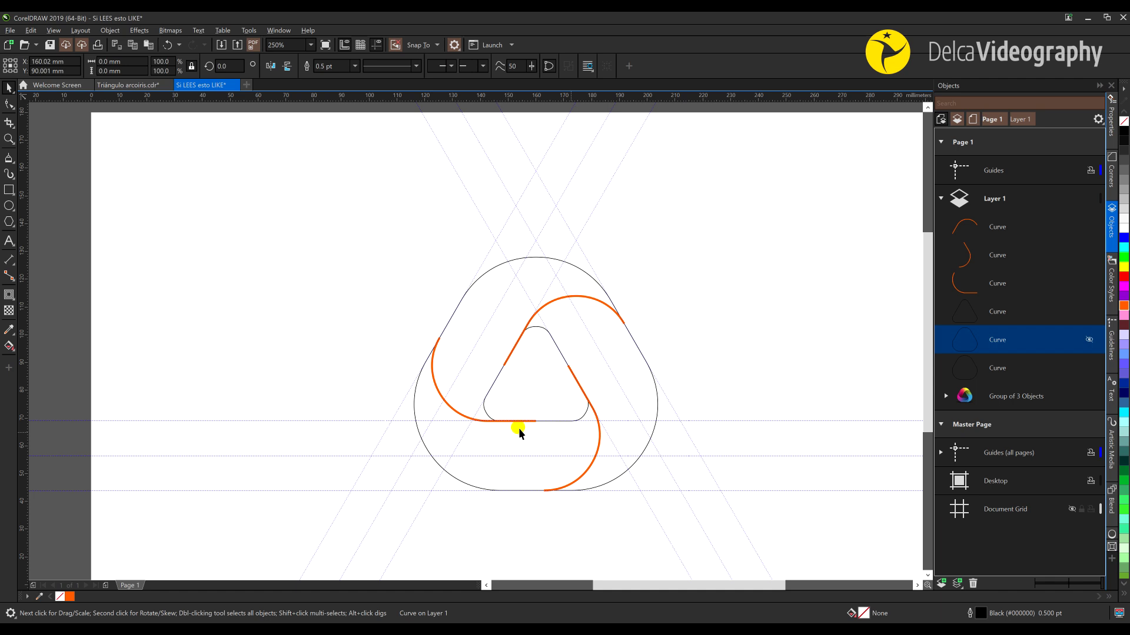
Step: Use Smart Fill to create a shape in the upper-left band of the logo and colour it dark grey (#4D4D4D)
left_click(8, 352)
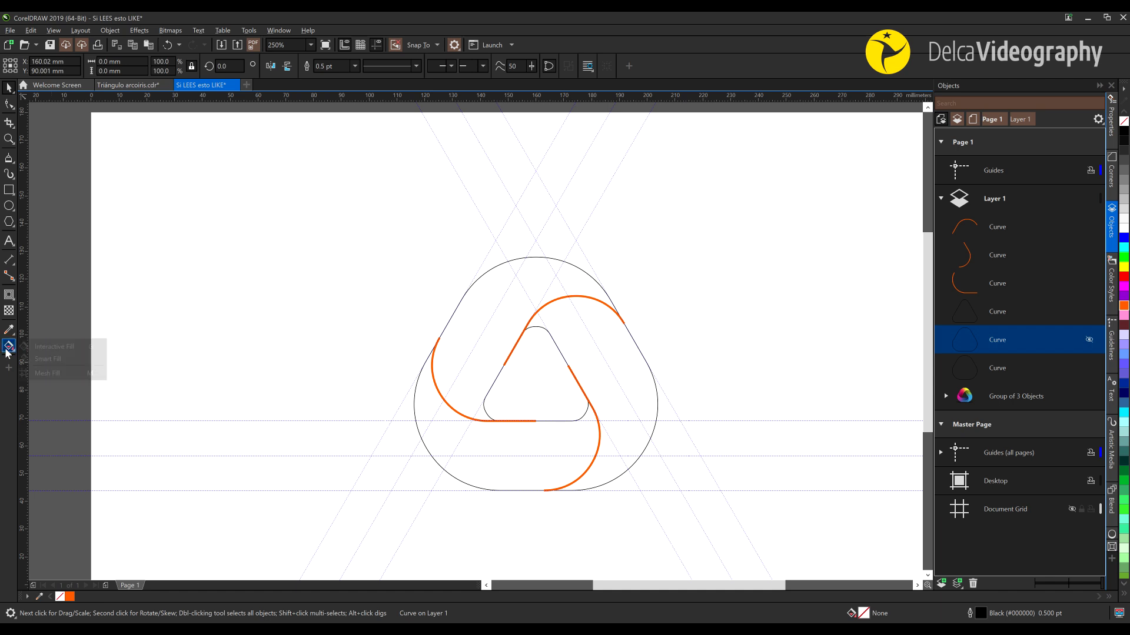
left_click(49, 365)
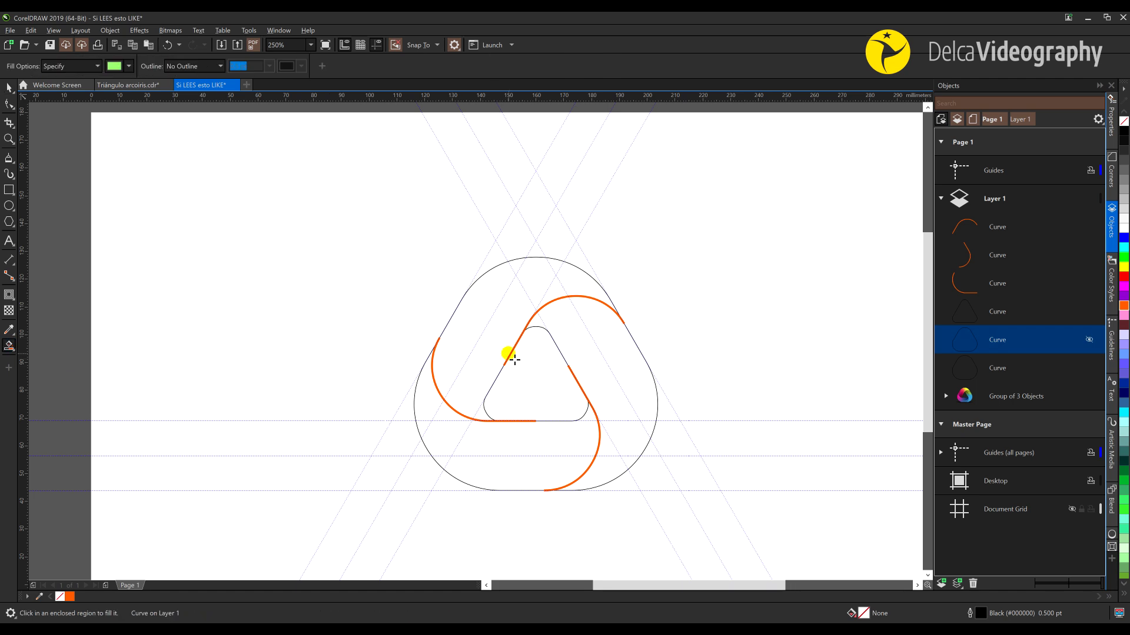
left_click(484, 327)
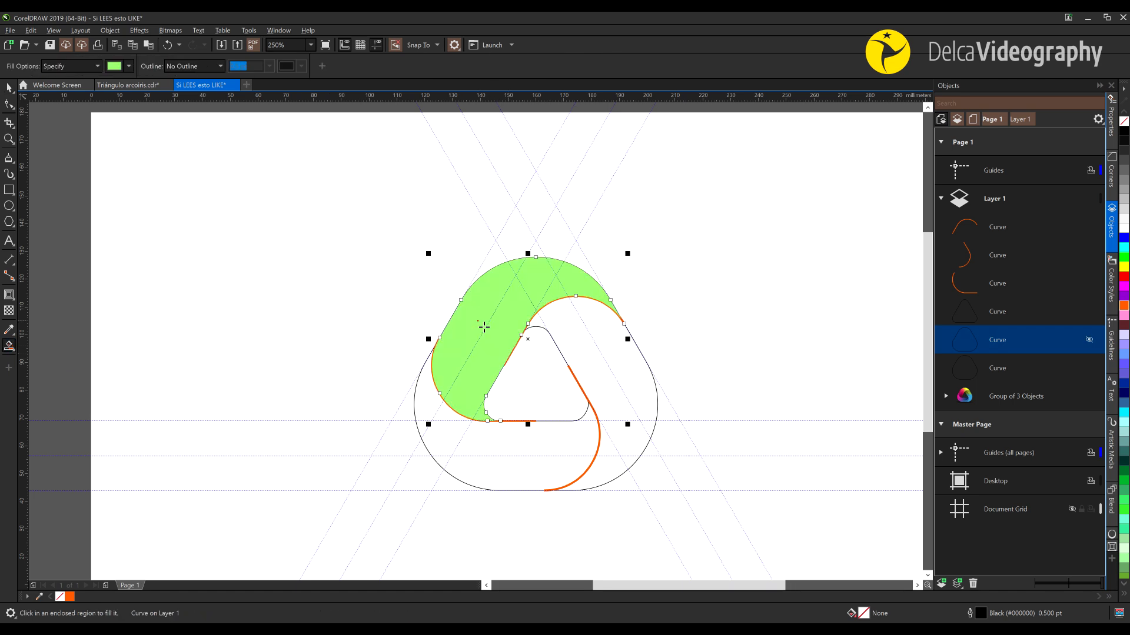
left_click(1124, 161)
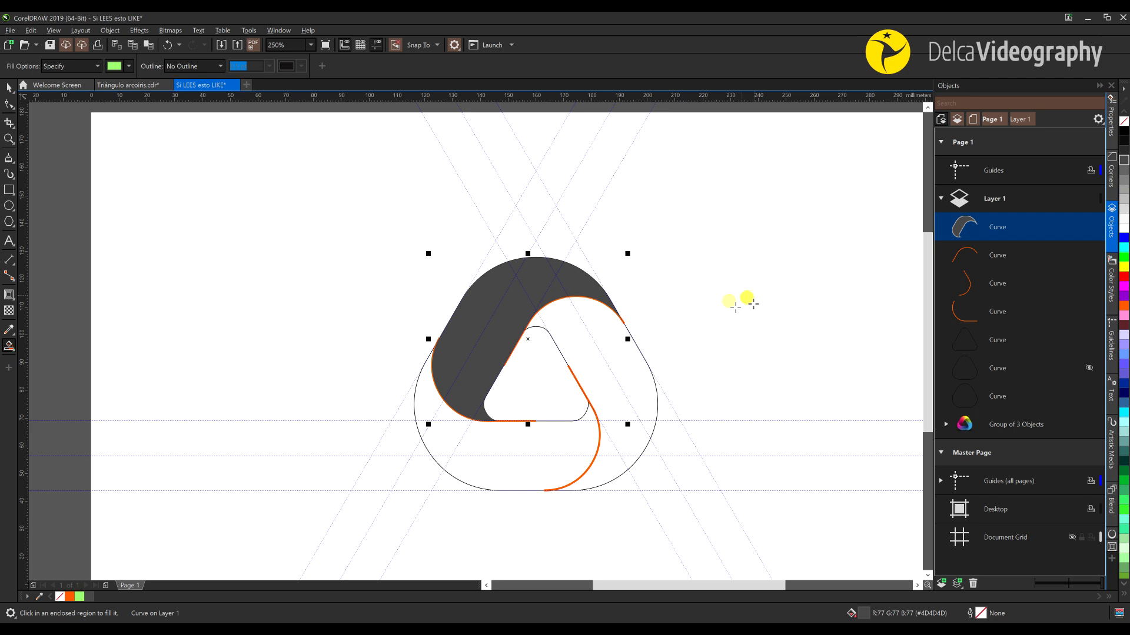
Step: Smart-fill the right band in medium grey and the bottom band in 30% Black
left_click(618, 340)
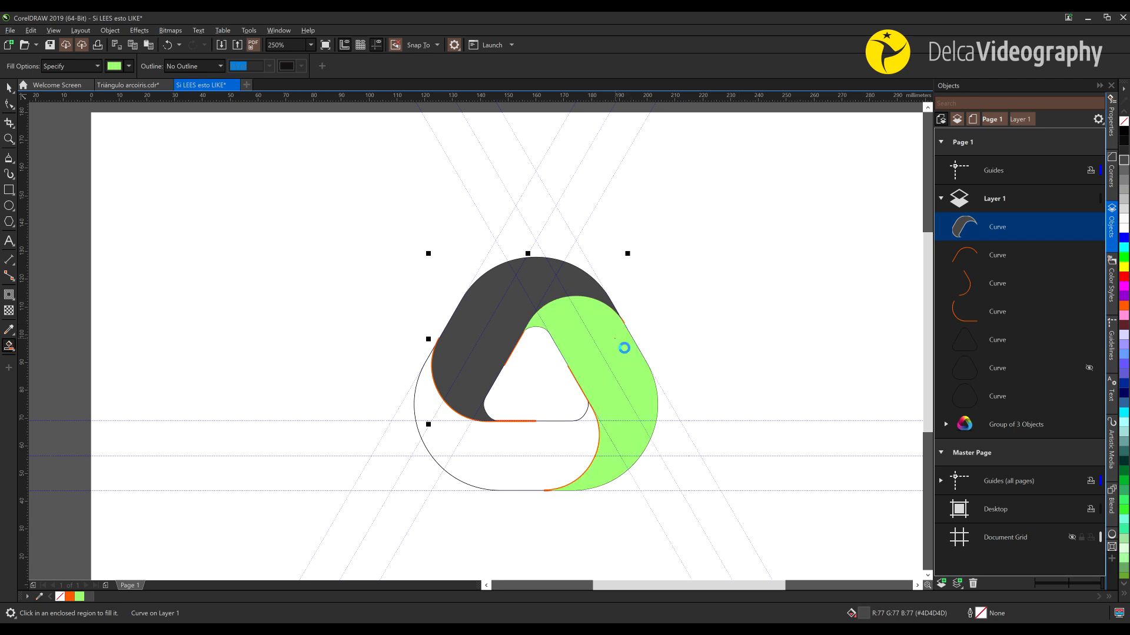
left_click(1124, 180)
left_click(540, 448)
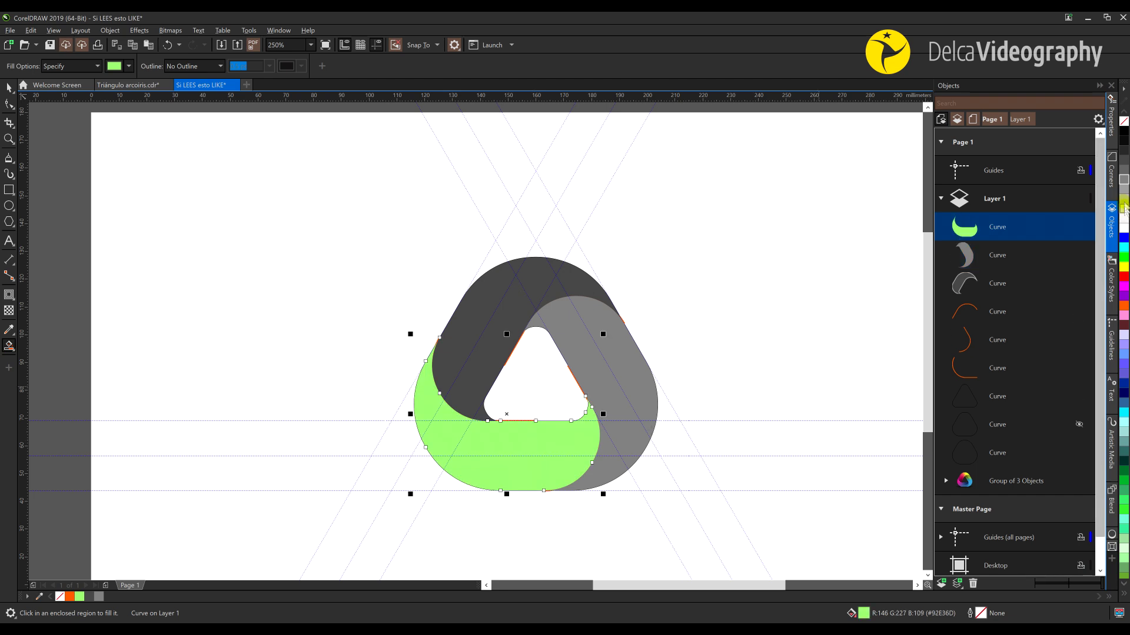
left_click(1124, 201)
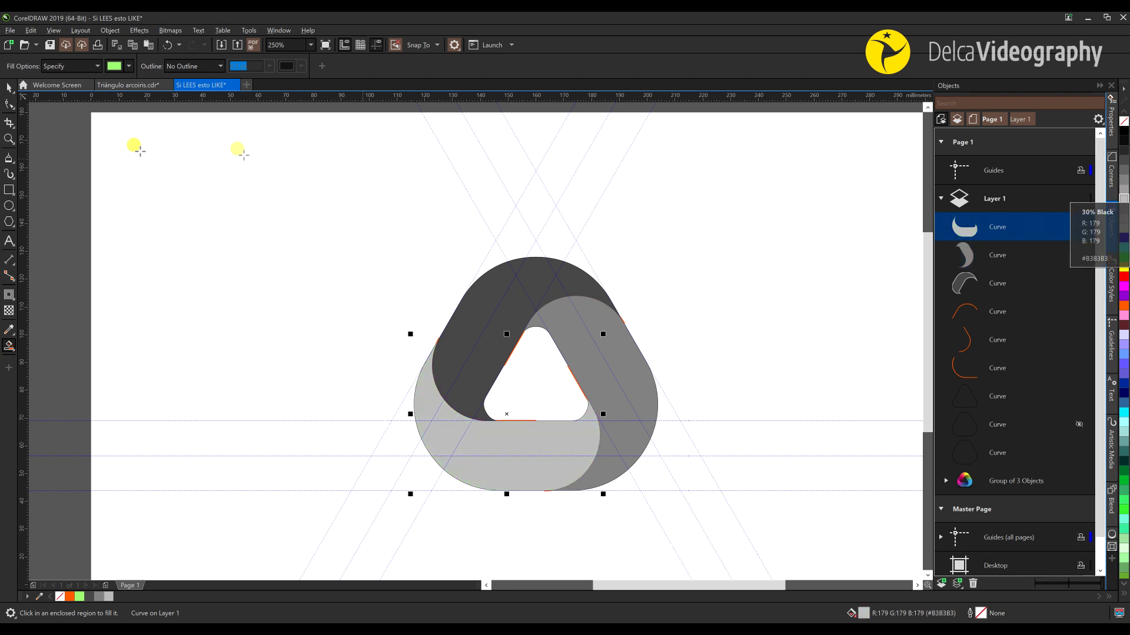
Step: Move the three grey filled shapes below the triangle outlines in Layer 1's stacking order
left_click(10, 89)
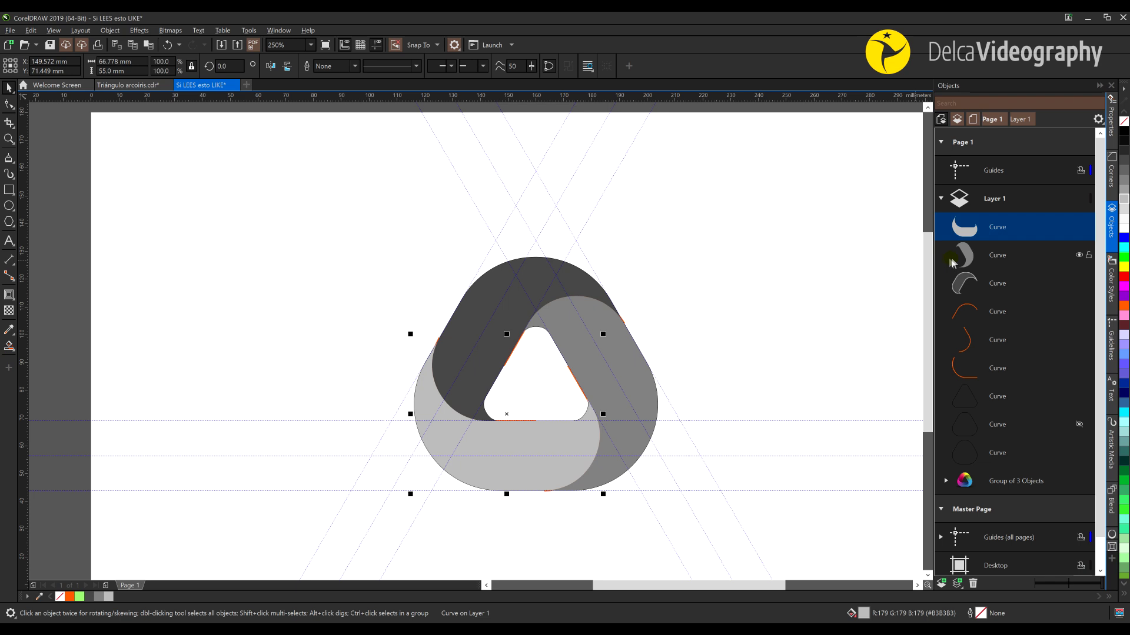
left_click(967, 281, "shift")
left_click_drag(957, 286, 955, 470)
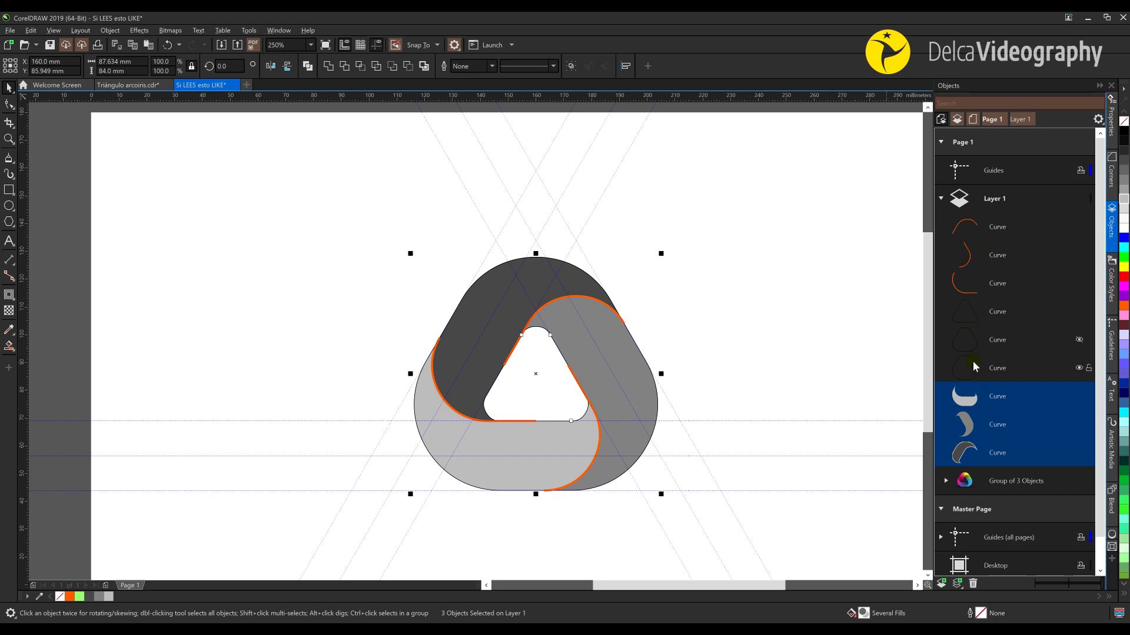
Step: Hide the three orange curves and the inner and outer triangle outlines, and show the middle outline again
left_click(960, 232)
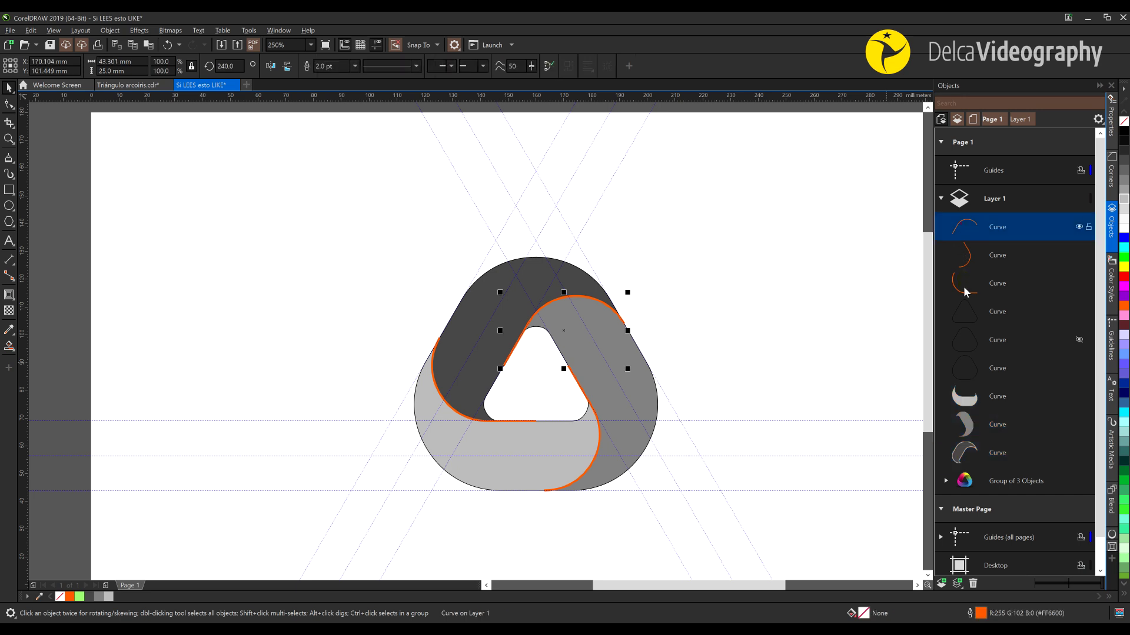
left_click(965, 286, "shift")
left_click(1078, 284)
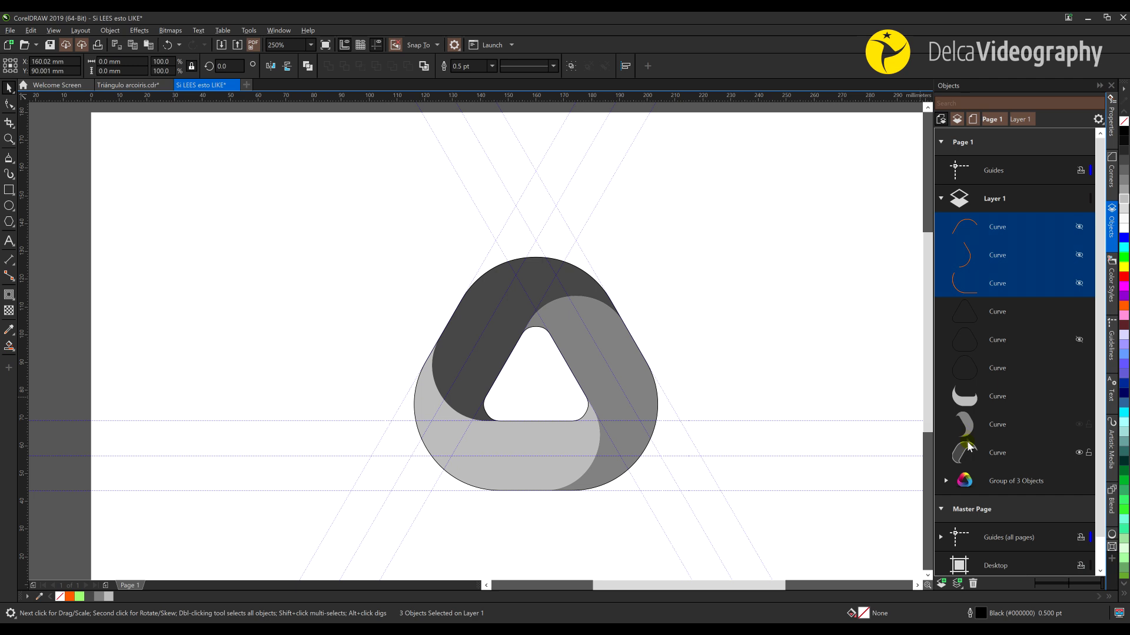
left_click(1079, 339)
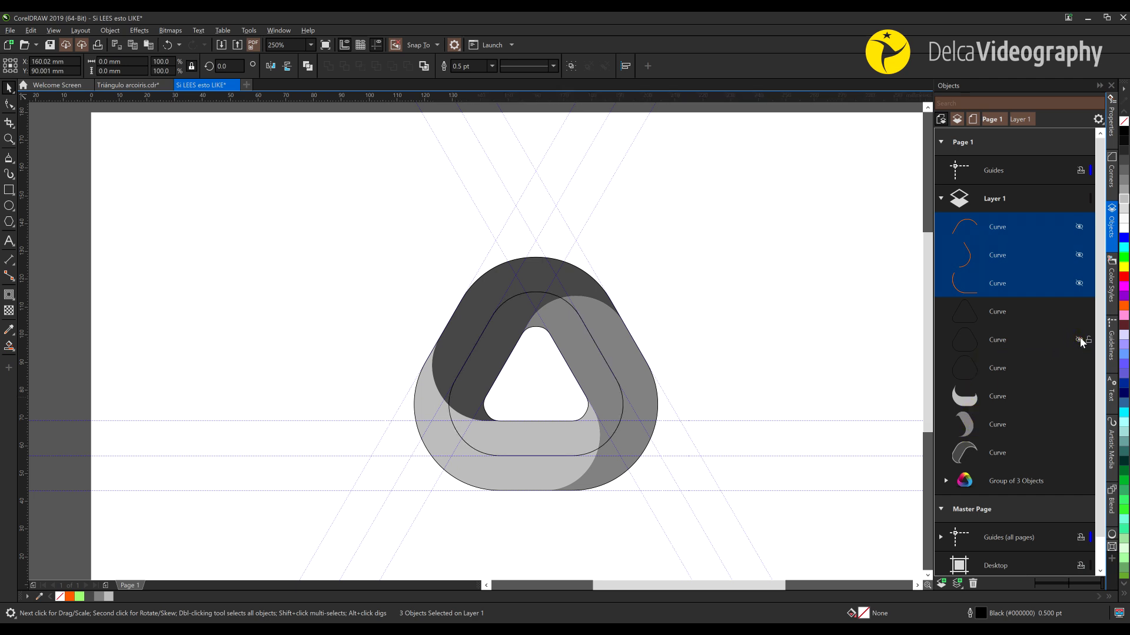
left_click(1078, 368)
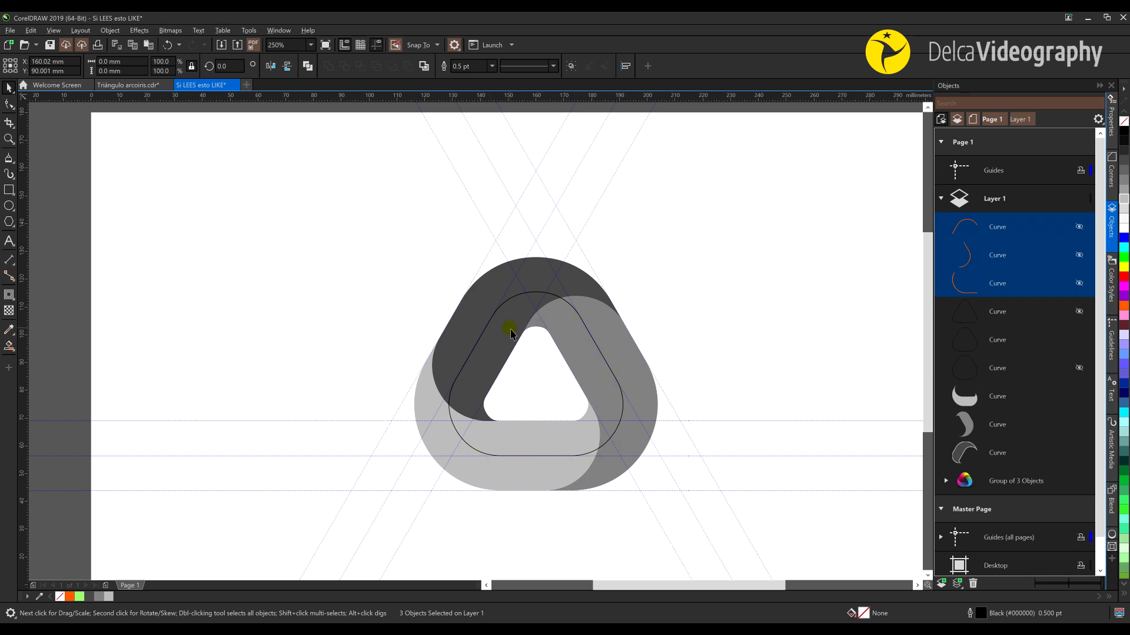
scroll(277, 348, "left", 5)
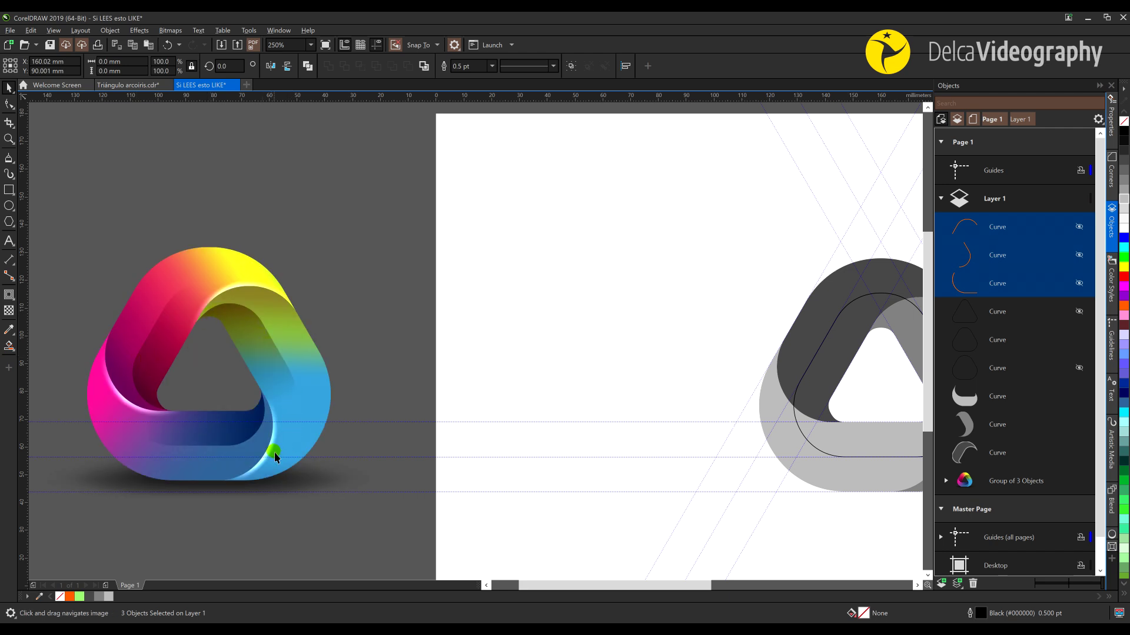
left_click_drag(637, 341, 279, 340)
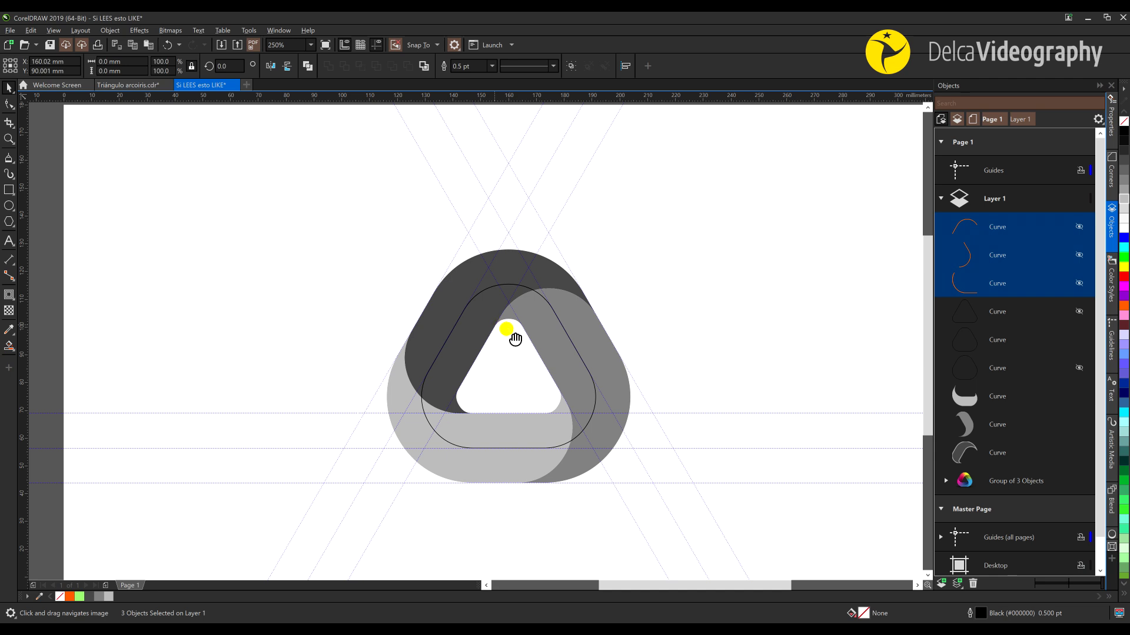
left_click_drag(500, 331, 518, 335)
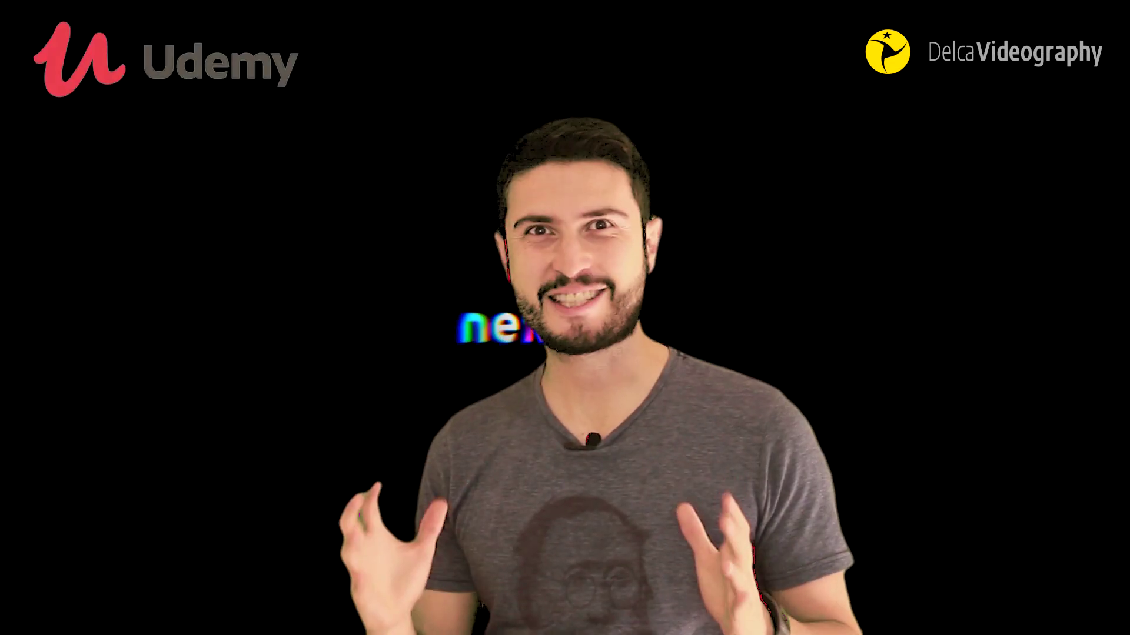
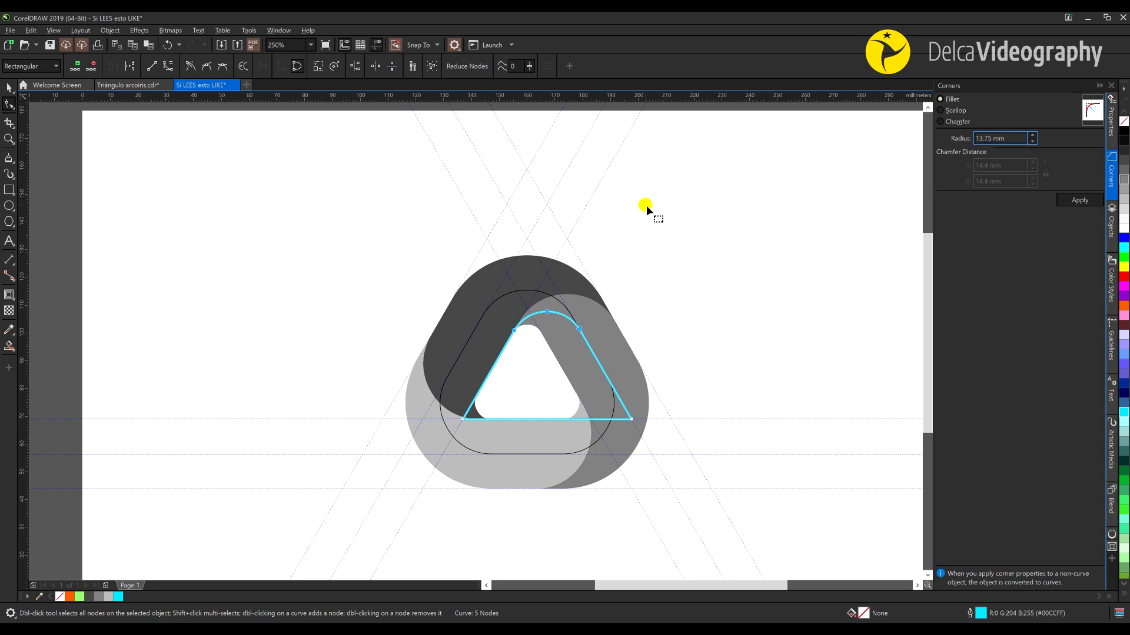
Step: Delete the cyan triangle's bottom side and its straight right segment below the fillet
left_click(688, 338)
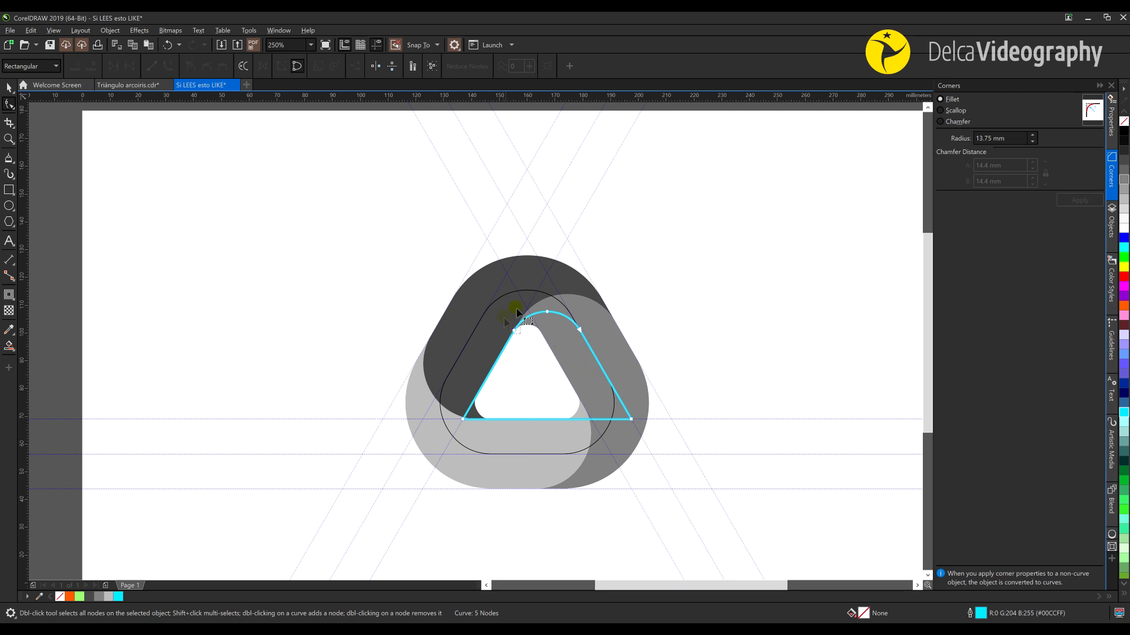
left_click(524, 419)
key("Delete")
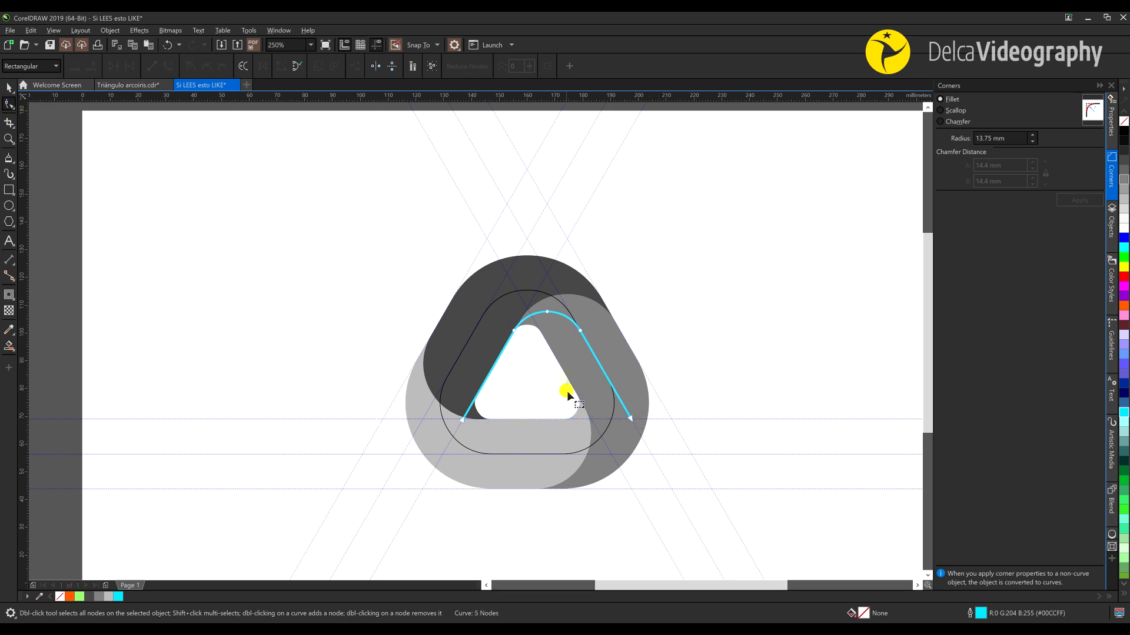
left_click(621, 403)
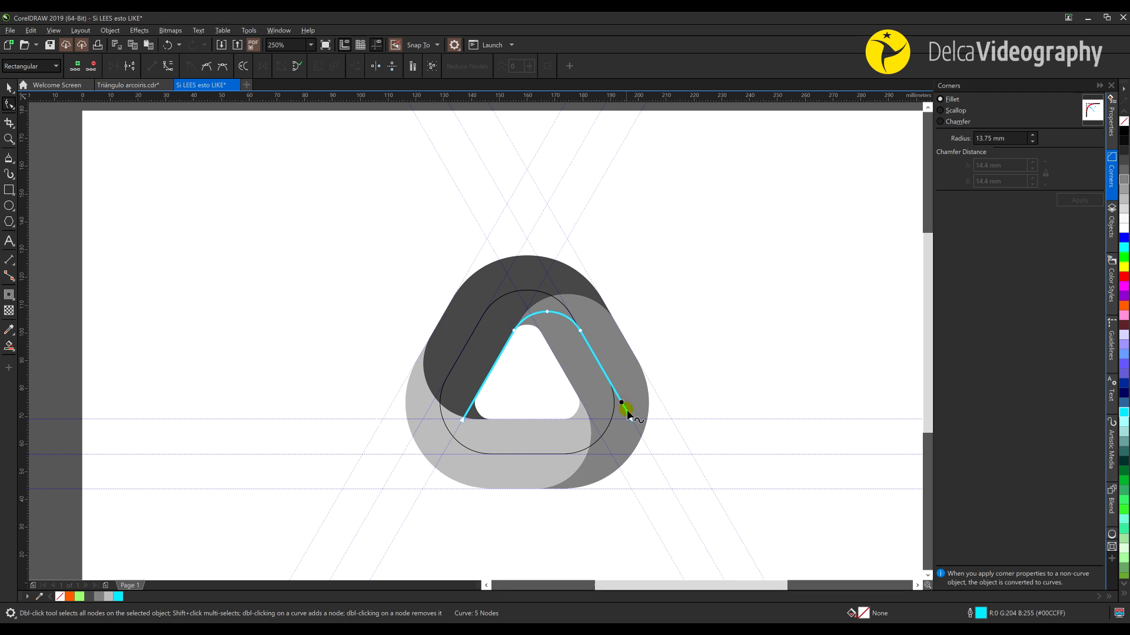
key("Delete")
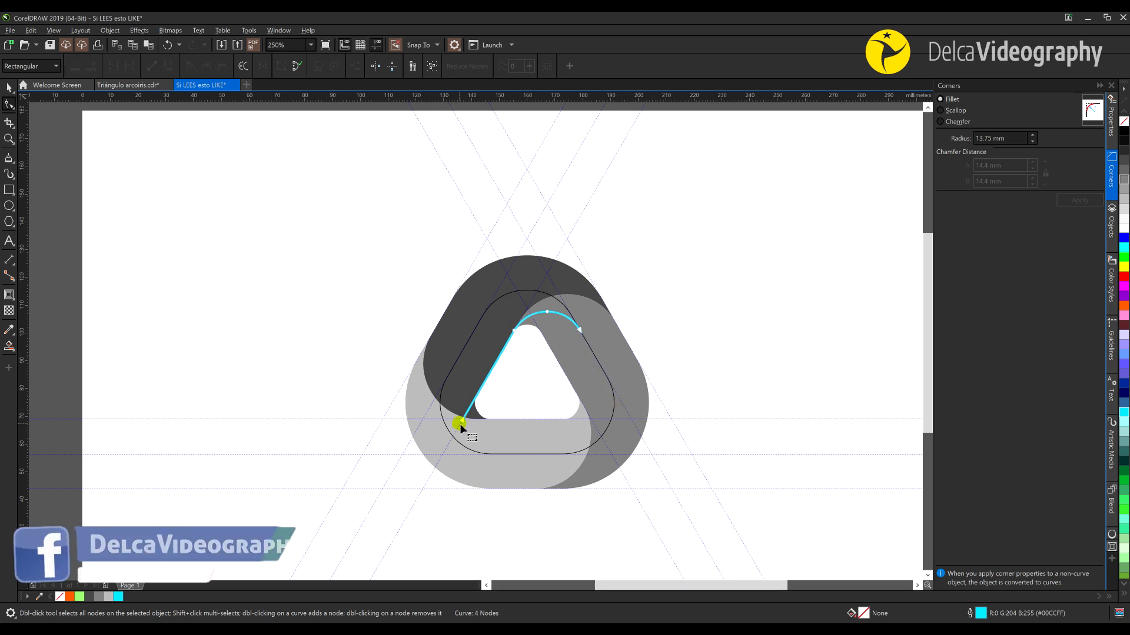
Step: Create two copies of the cyan curve rotated by 120° and 240°
key("space")
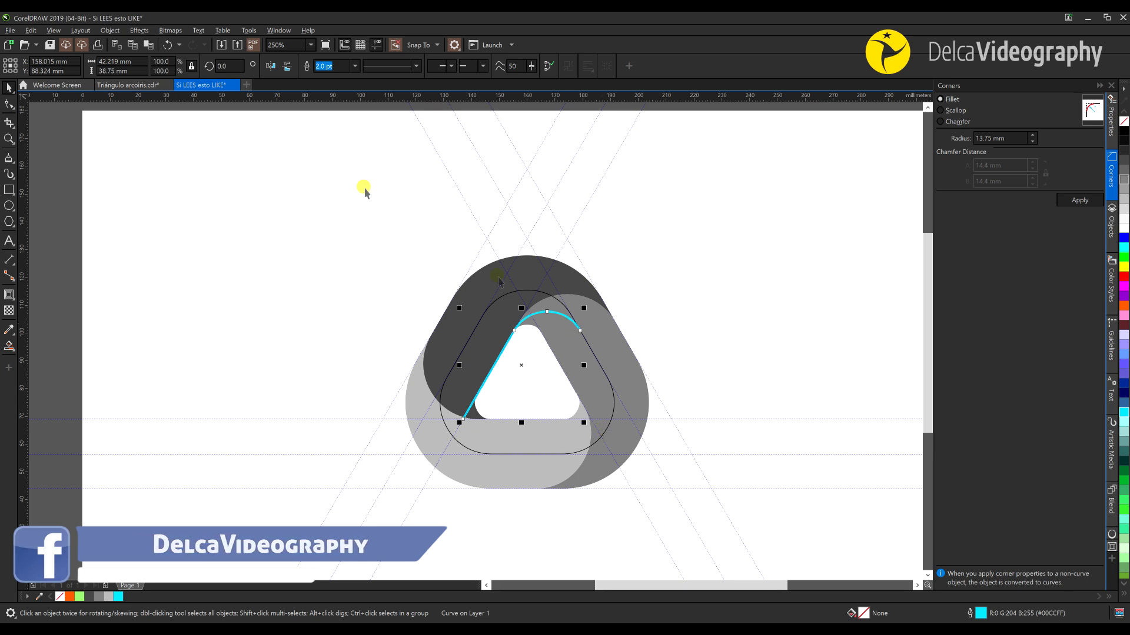
double_click(228, 67)
type("120")
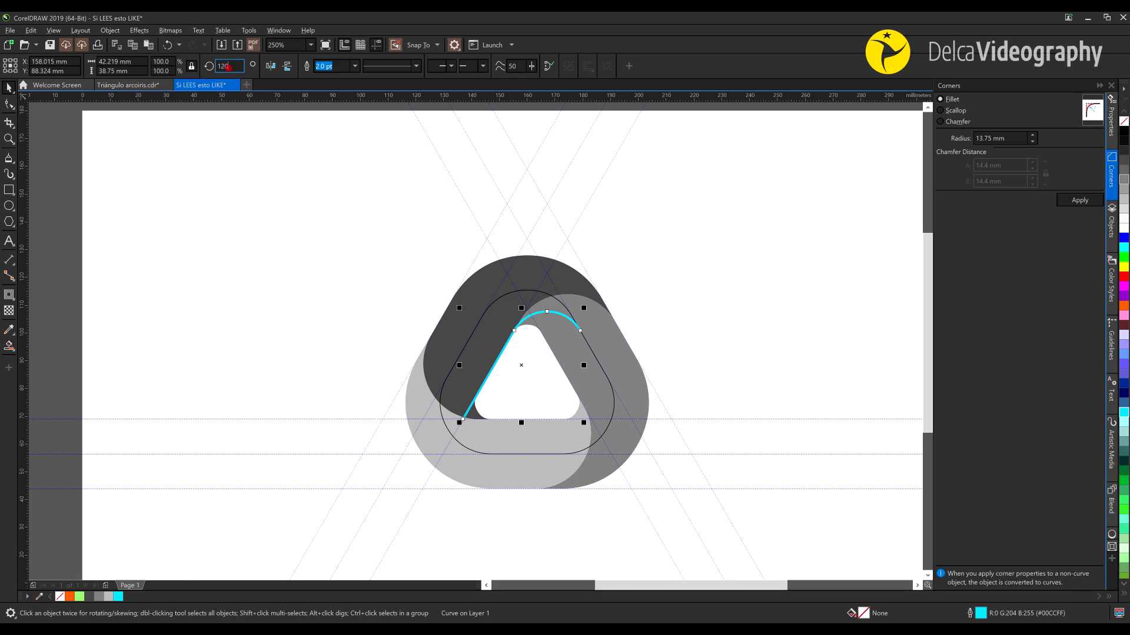
key("Return")
key("ctrl+r")
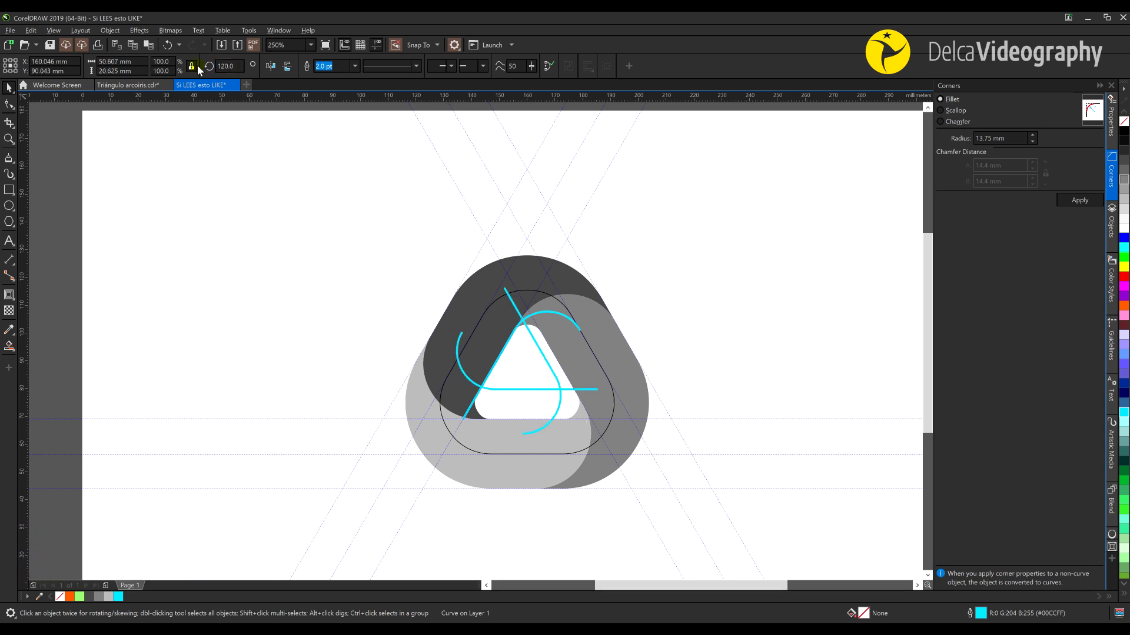
Step: Move the rotated cyan curves so their straight ends snap to the guideline intersections above the inner triangle and at its lower right
left_click_drag(499, 393, 381, 426)
left_click_drag(514, 301, 638, 304)
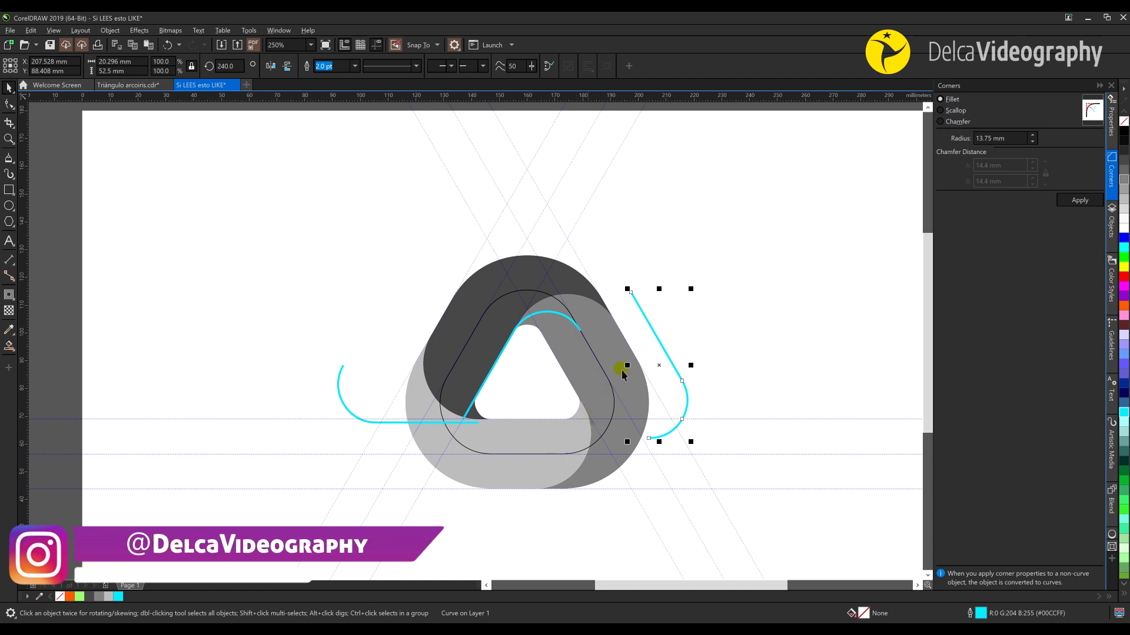
left_click_drag(631, 292, 529, 313)
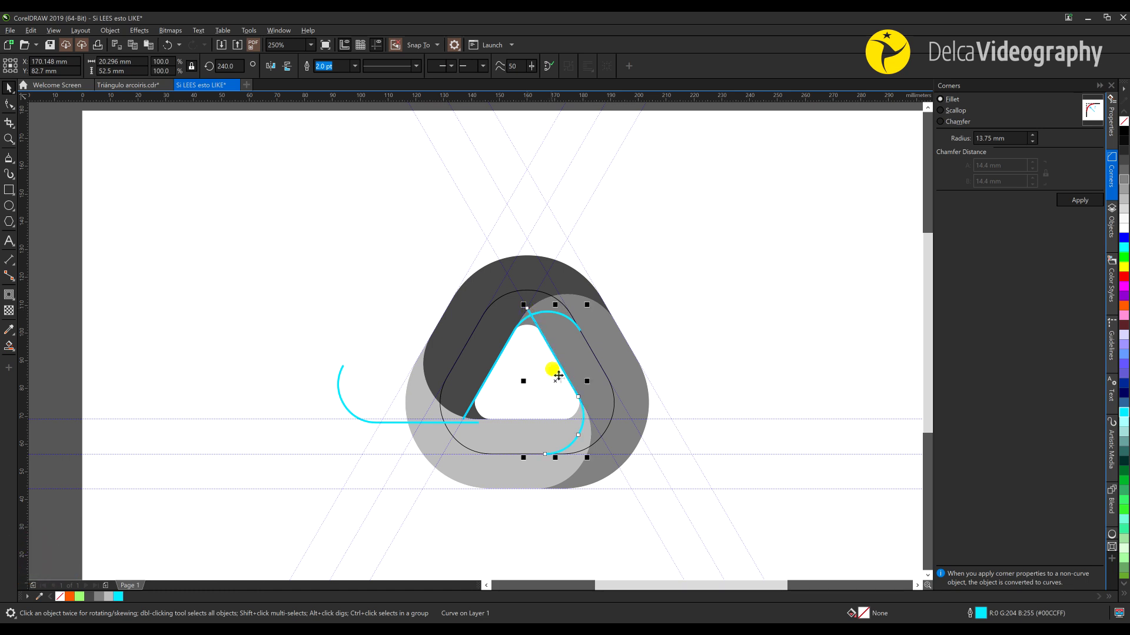
left_click(429, 424)
left_click_drag(477, 422, 593, 420)
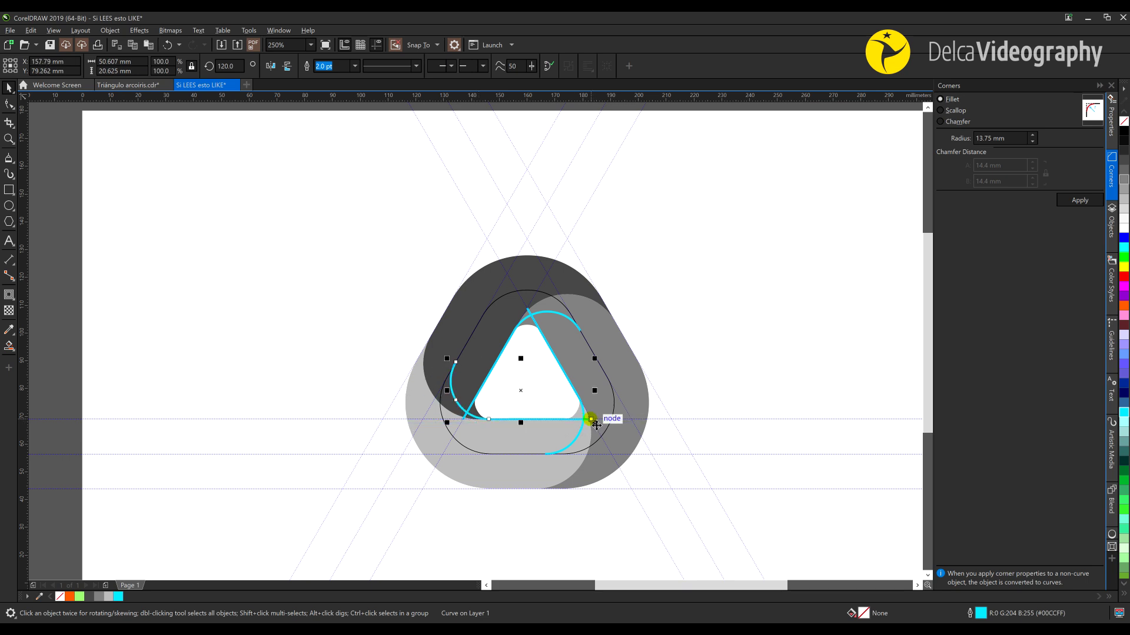
Step: Shorten the straight segments of all three cyan curves so each ends partway along its side of the inner triangle
left_click(447, 370)
left_click(10, 104)
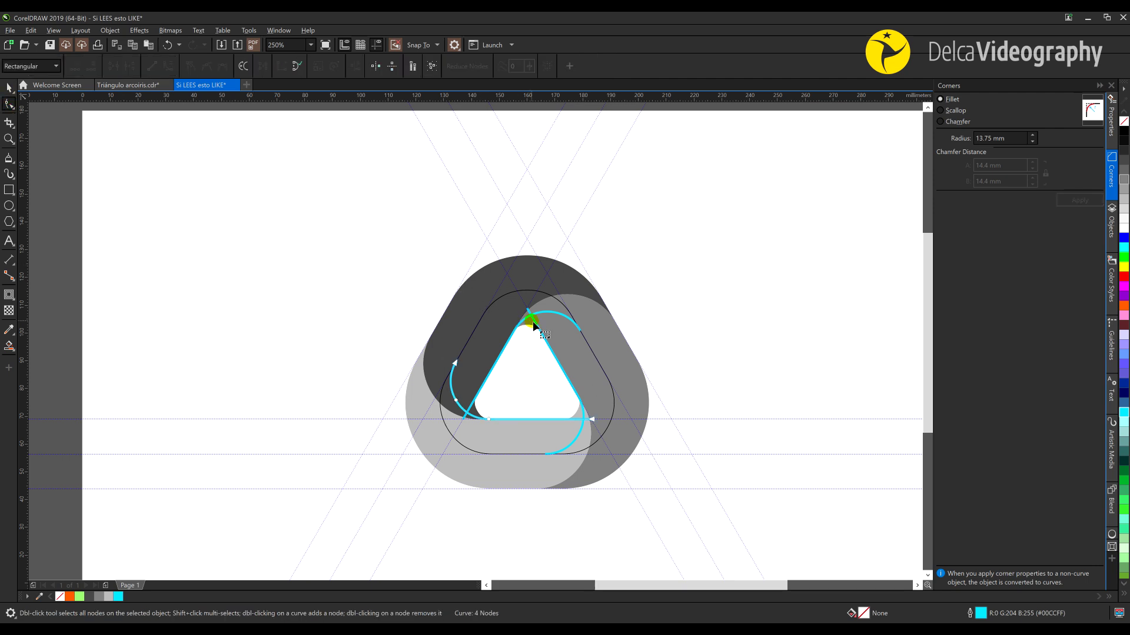
left_click_drag(528, 310, 561, 368)
left_click(575, 422)
left_click(590, 420)
left_click_drag(590, 420, 546, 421)
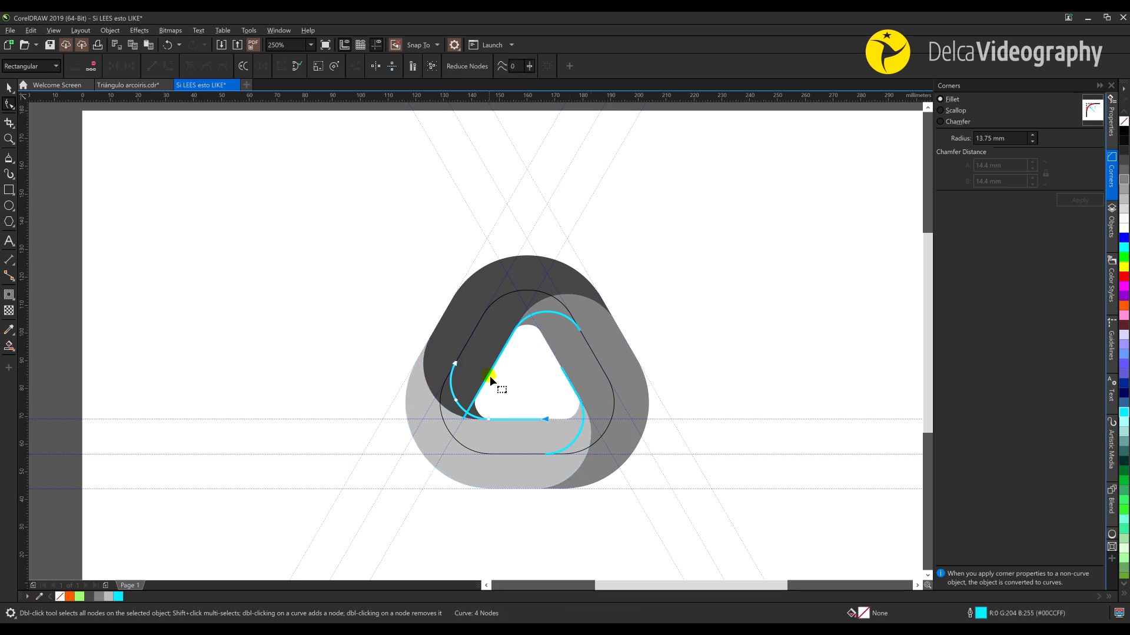
left_click_drag(464, 420, 484, 383)
key("space")
left_click(738, 393)
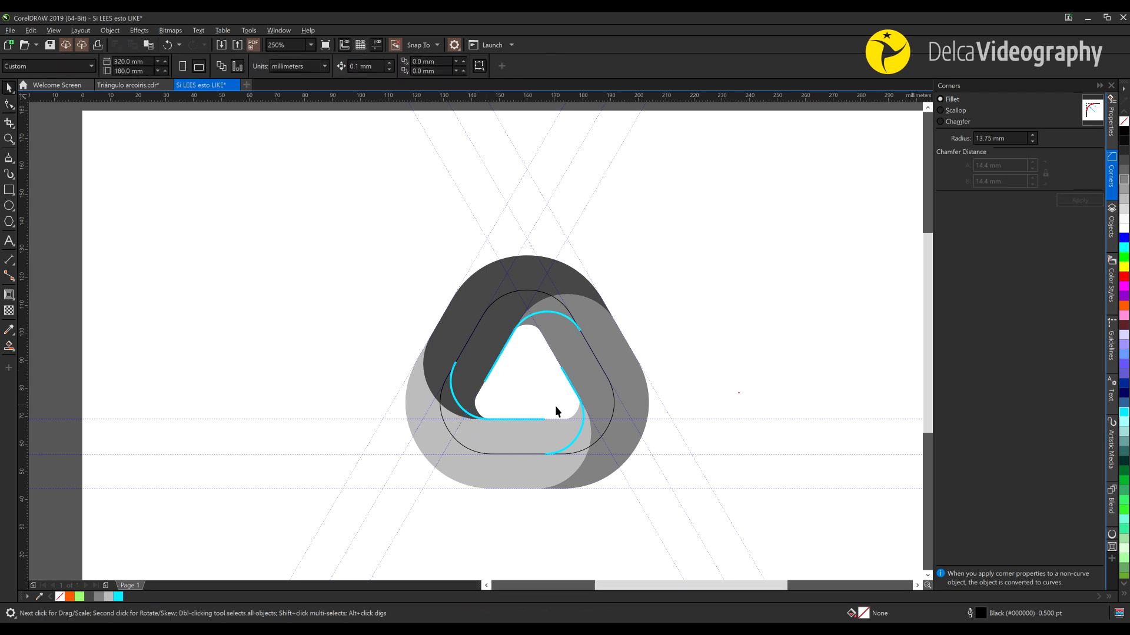
scroll(560, 393, "up", 2)
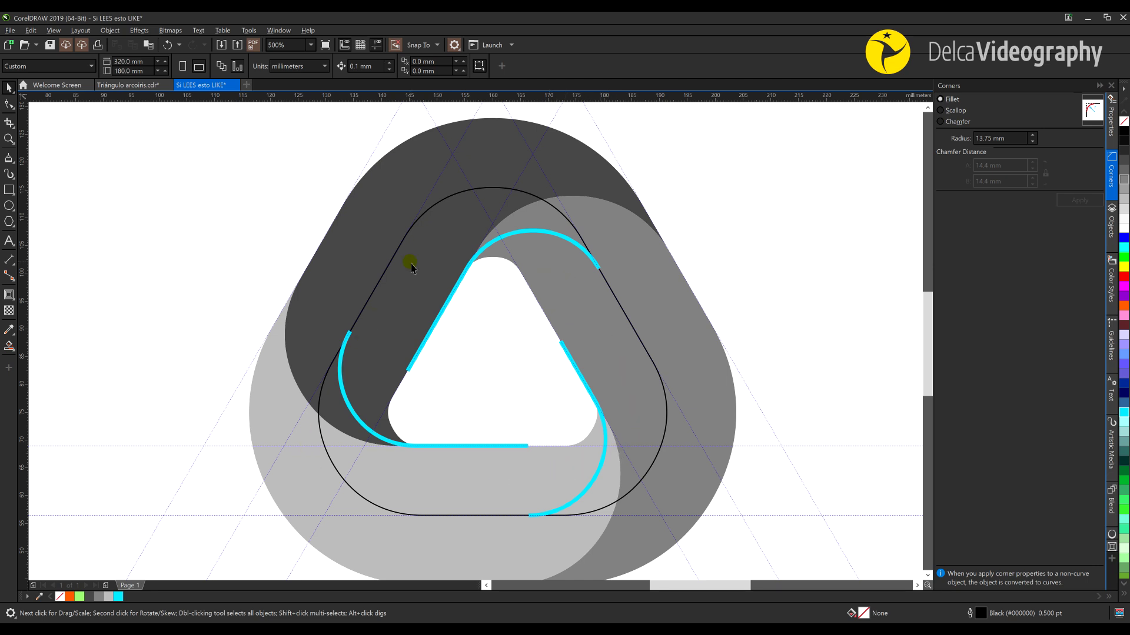
Step: Smart-fill the three bands around the inner triangle and colour them cyan, light cyan #99FFFF and pale teal #99CCCC
left_click(10, 351)
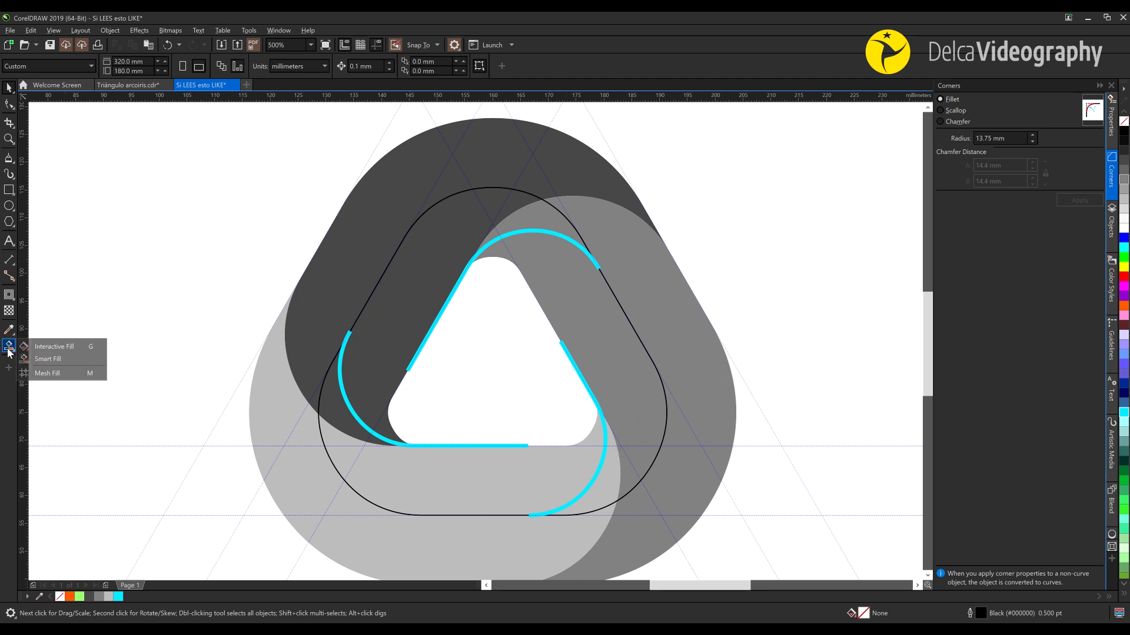
left_click(61, 358)
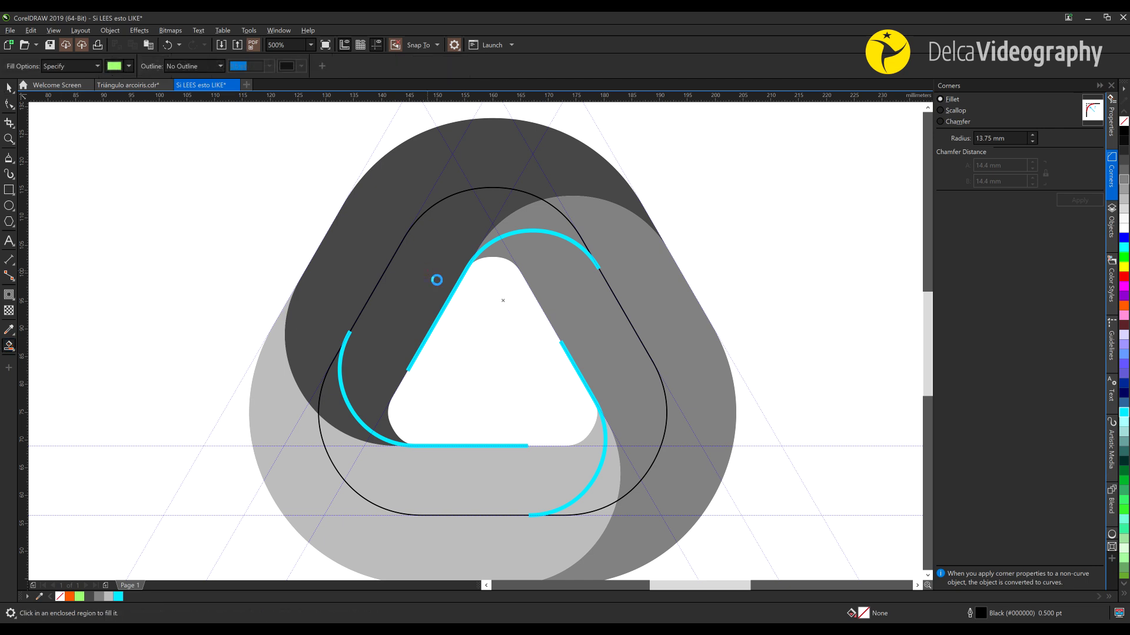
left_click(434, 276)
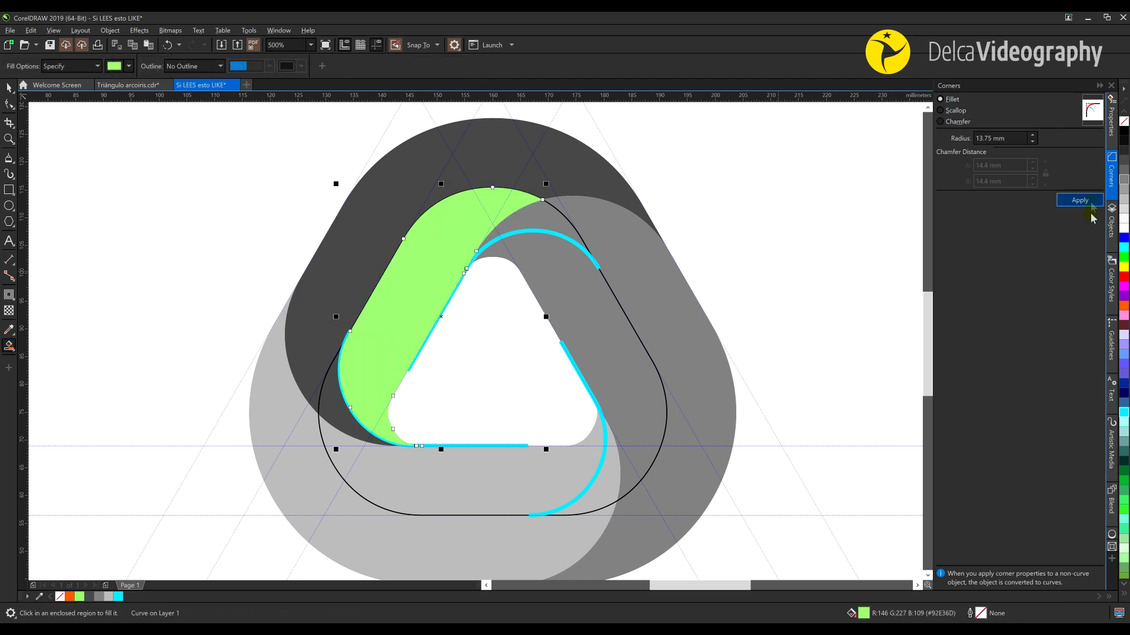
left_click(1122, 414)
left_click(580, 288)
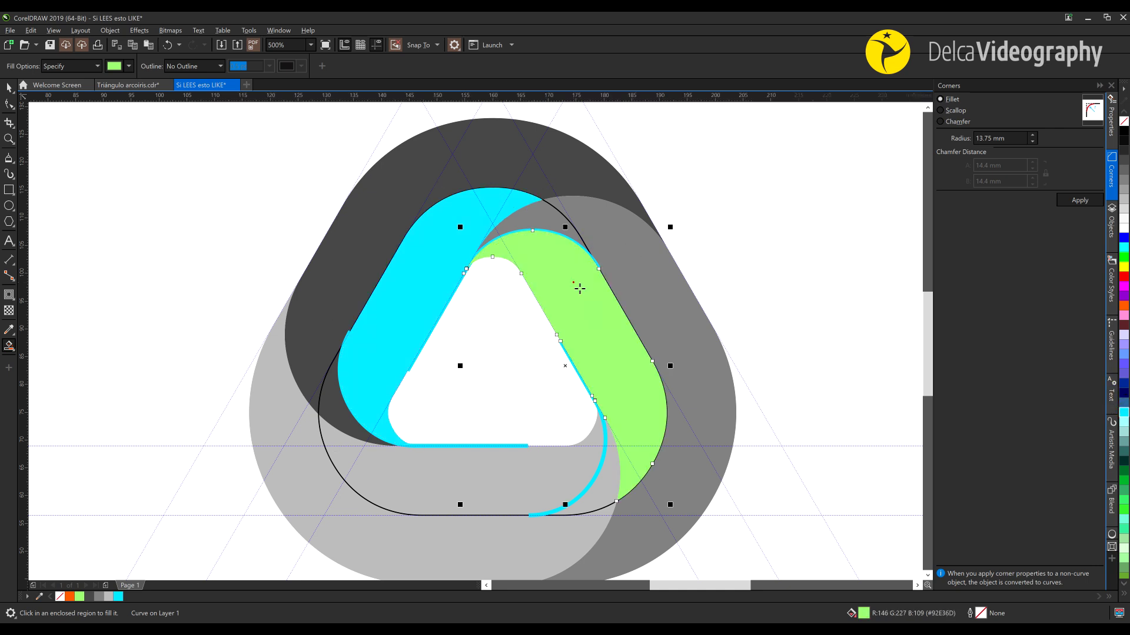
left_click(1124, 422)
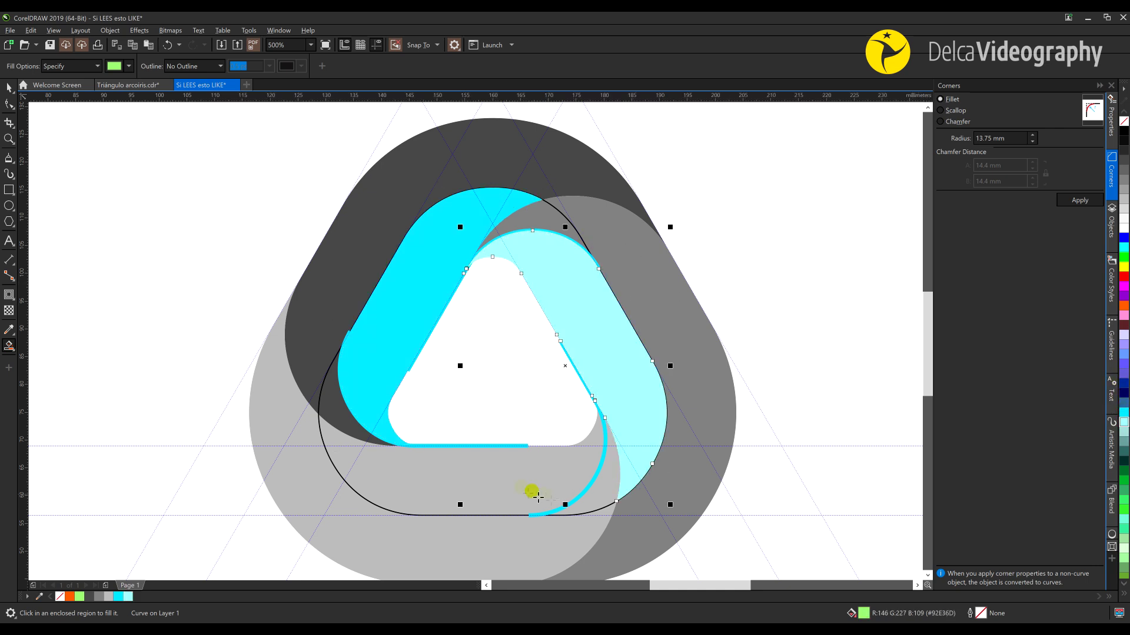
left_click(526, 493)
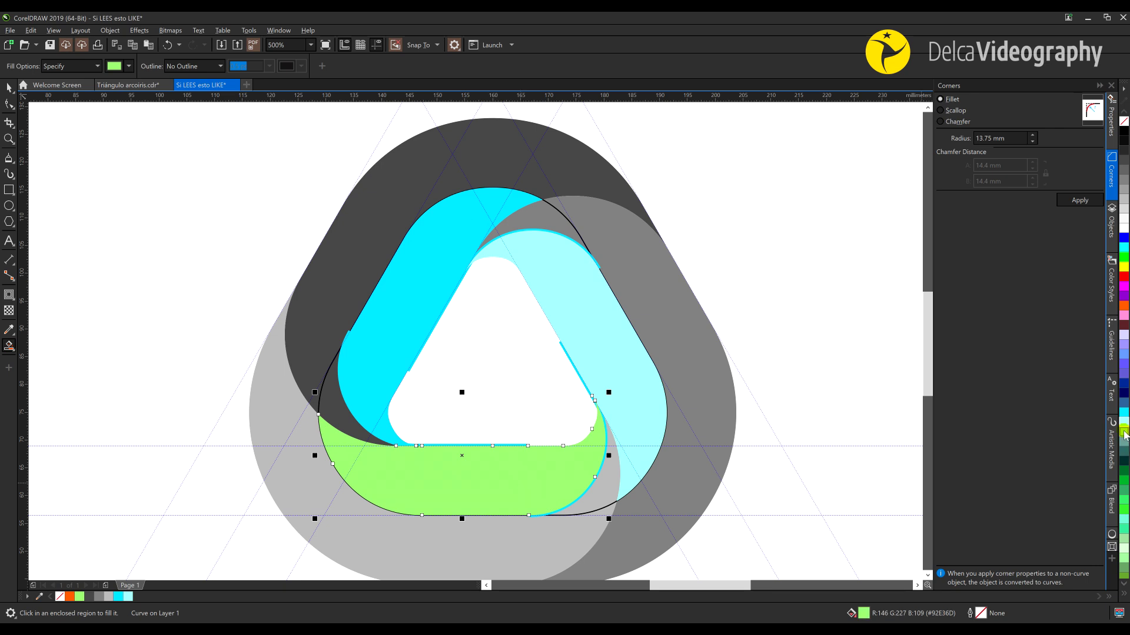
scroll(466, 308, "down", 2)
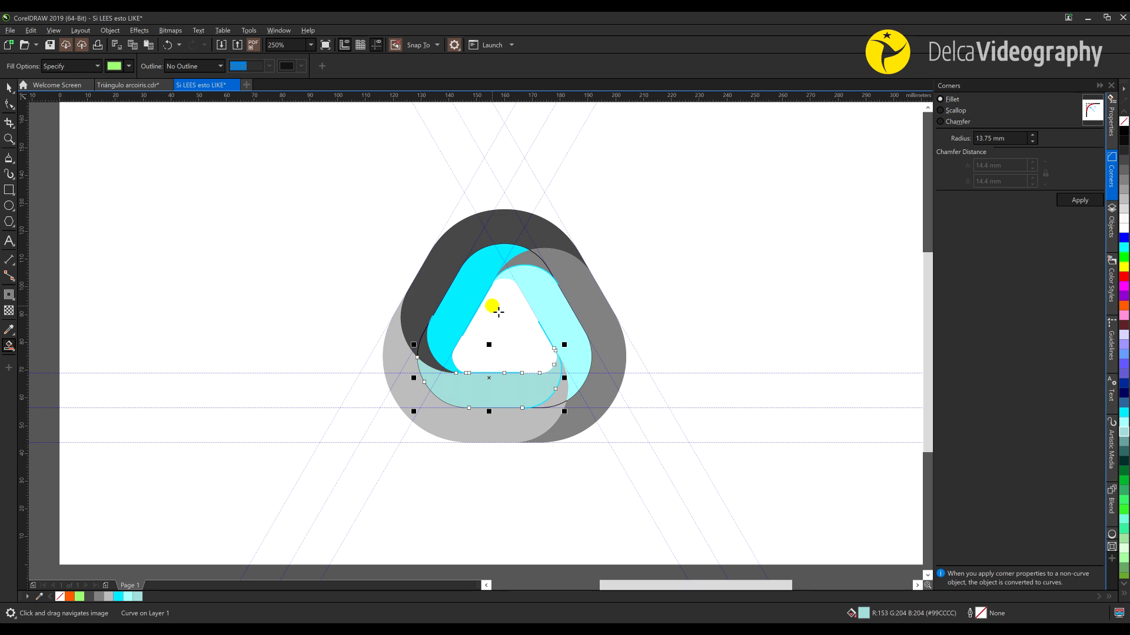
Step: Hide the three cyan dividing curves
left_click(1112, 215)
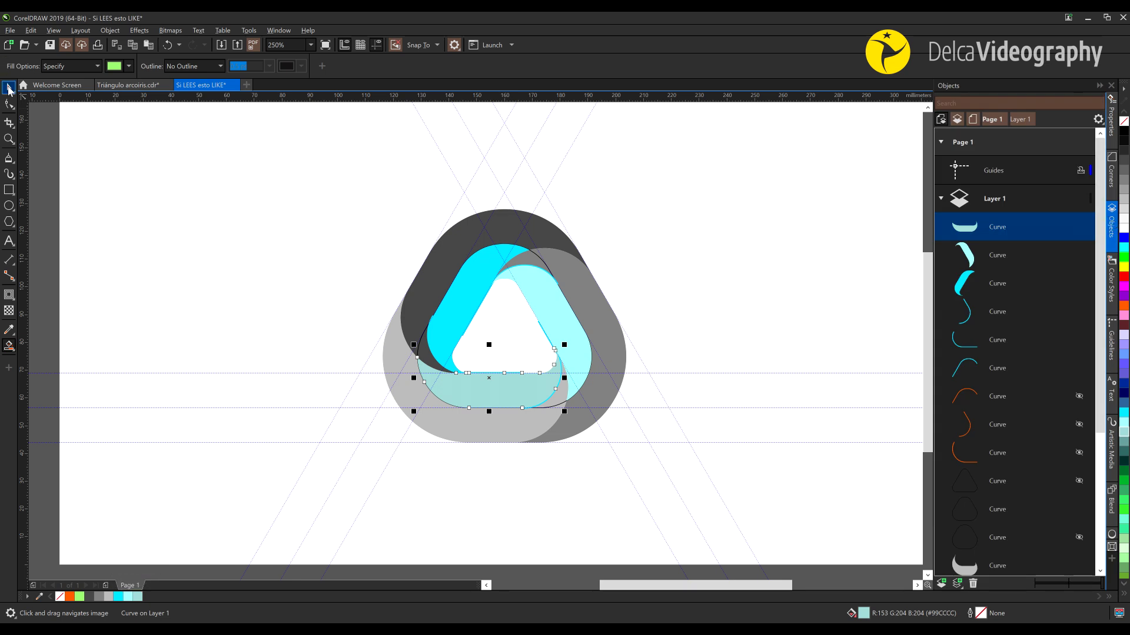
left_click(8, 89)
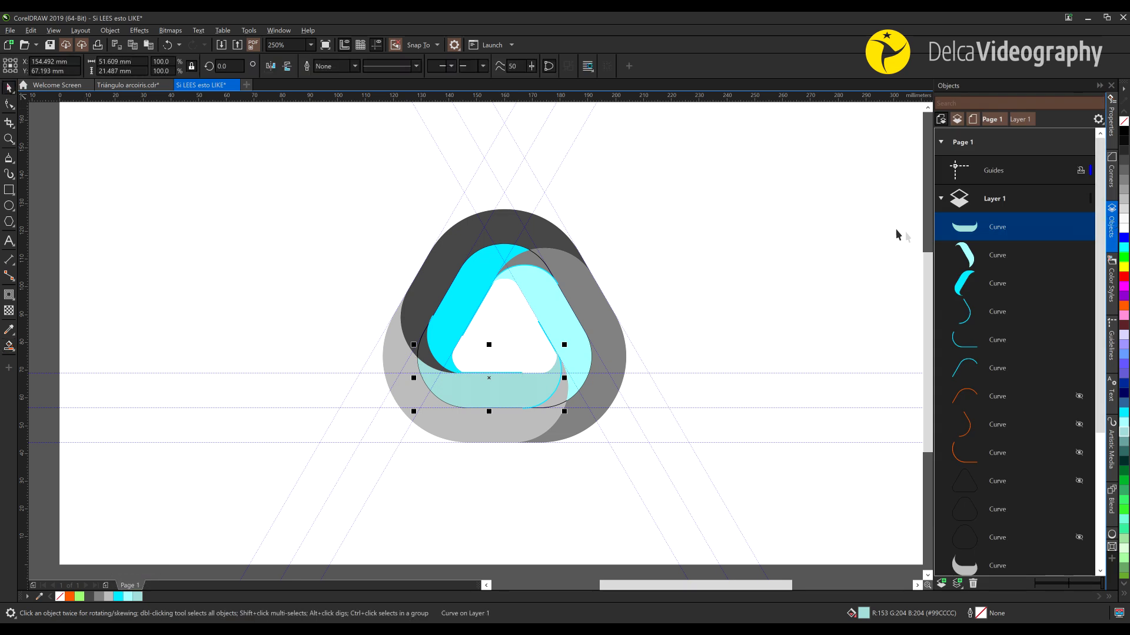
left_click(967, 311)
left_click(1006, 340, "shift")
left_click(968, 370, "shift")
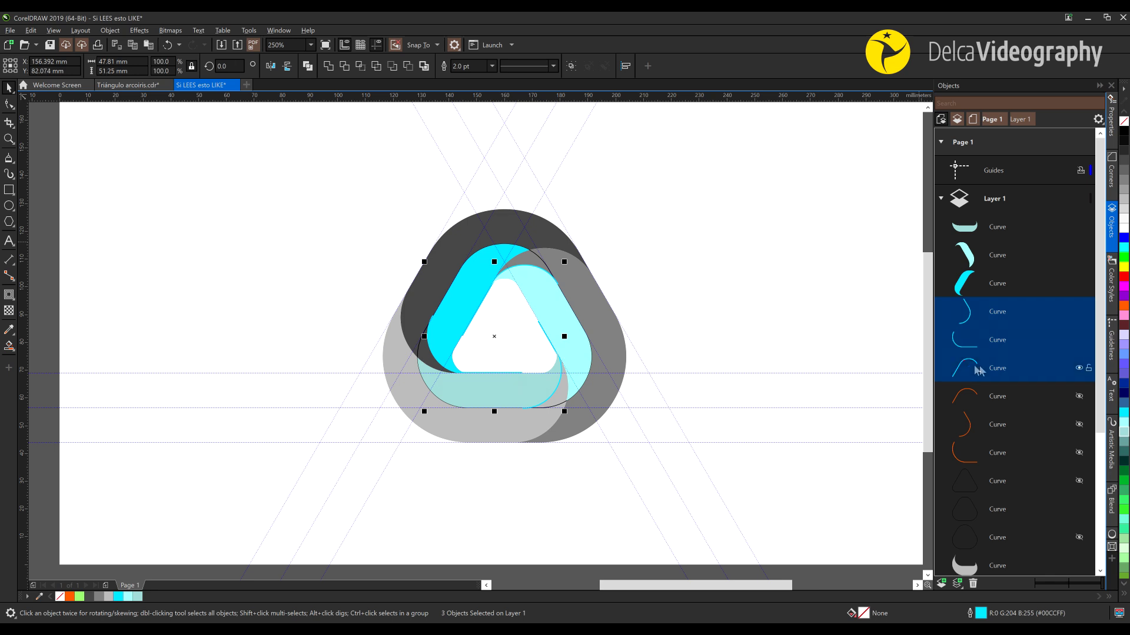
left_click(1079, 368)
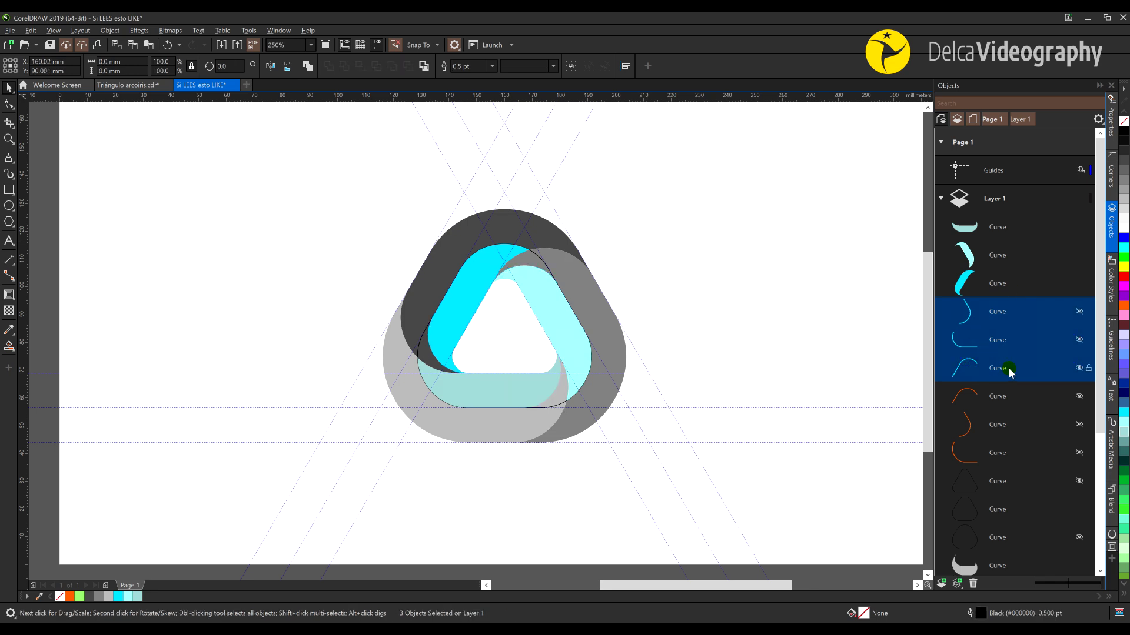
Step: Move the three inner bands below the outline curves and directly above the grey bands in the object order, and hide the visible triangle outline
left_click(965, 227)
left_click(965, 293, "shift")
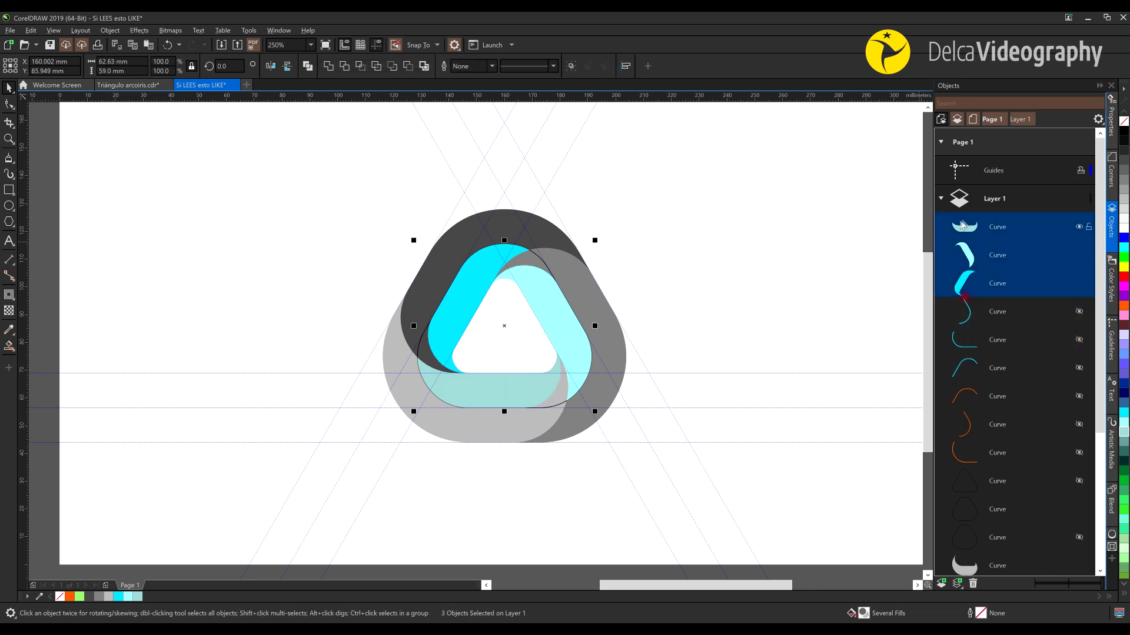
left_click_drag(965, 284, 978, 553)
scroll(979, 530, "down", 2)
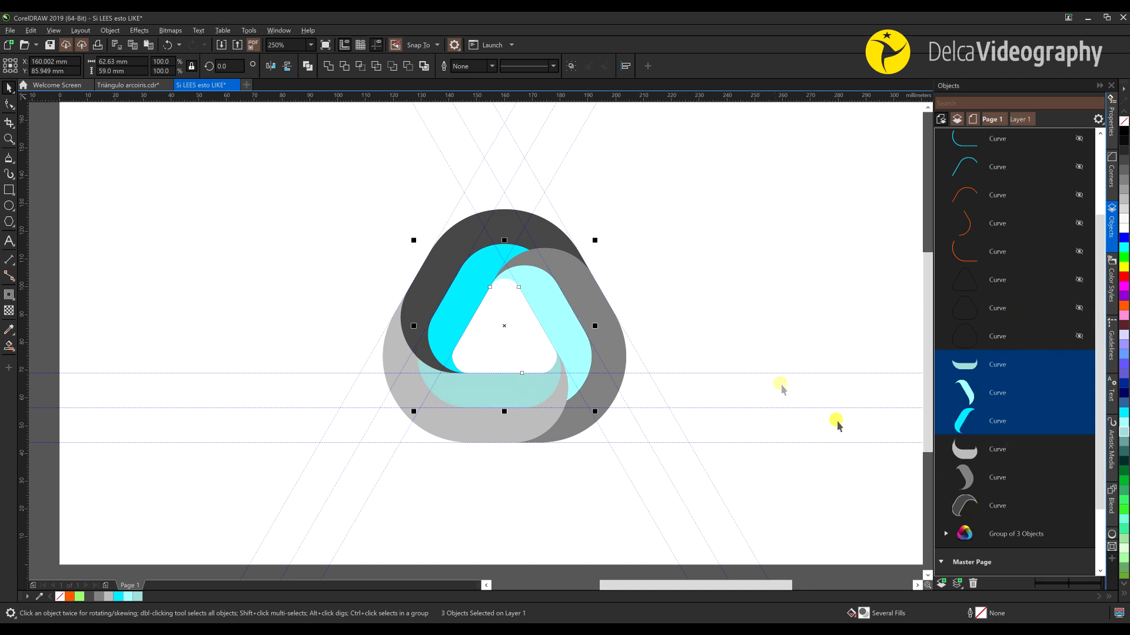
Step: Hide the guidelines and deselect the inner bands
left_click(377, 46)
left_click(604, 288)
left_click_drag(609, 331, 641, 339)
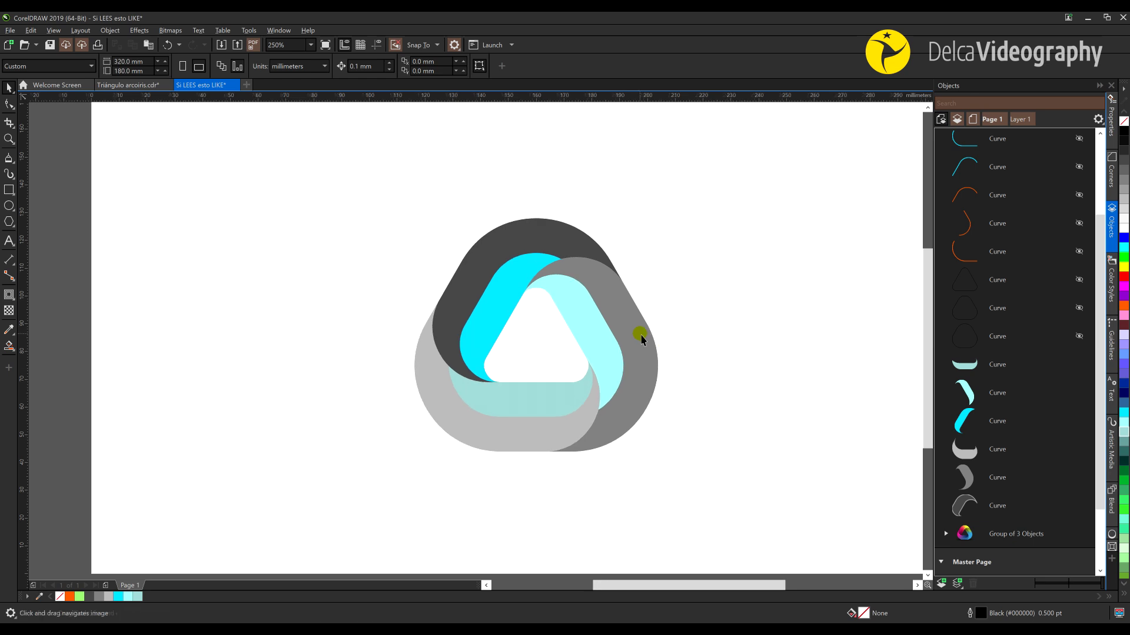
scroll(594, 377, "down", 2)
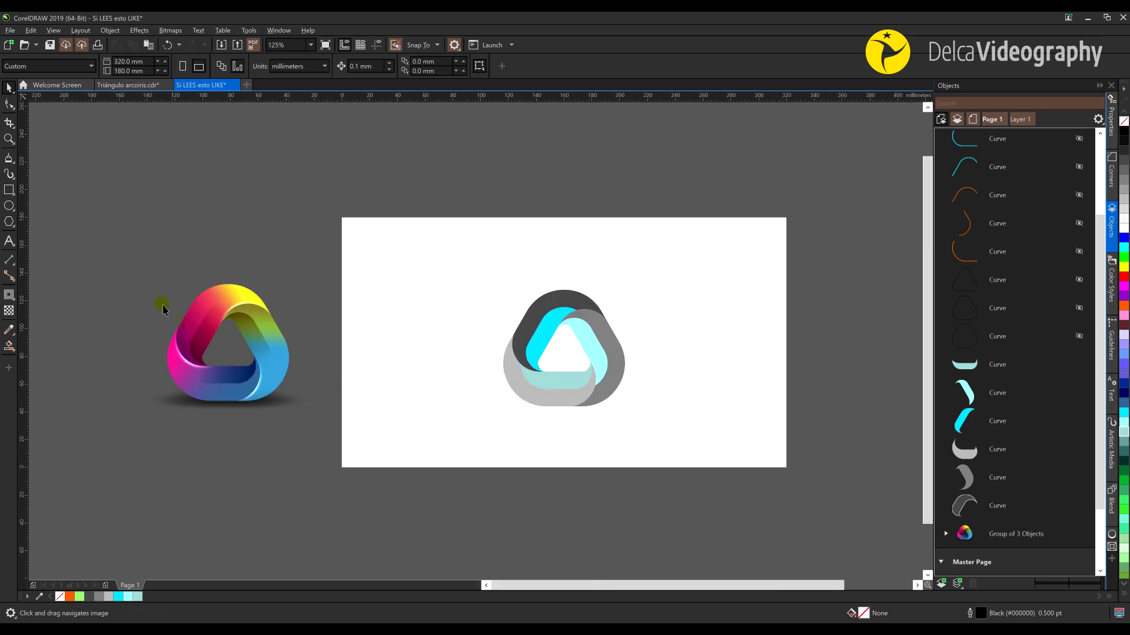
scroll(550, 348, "up", 2)
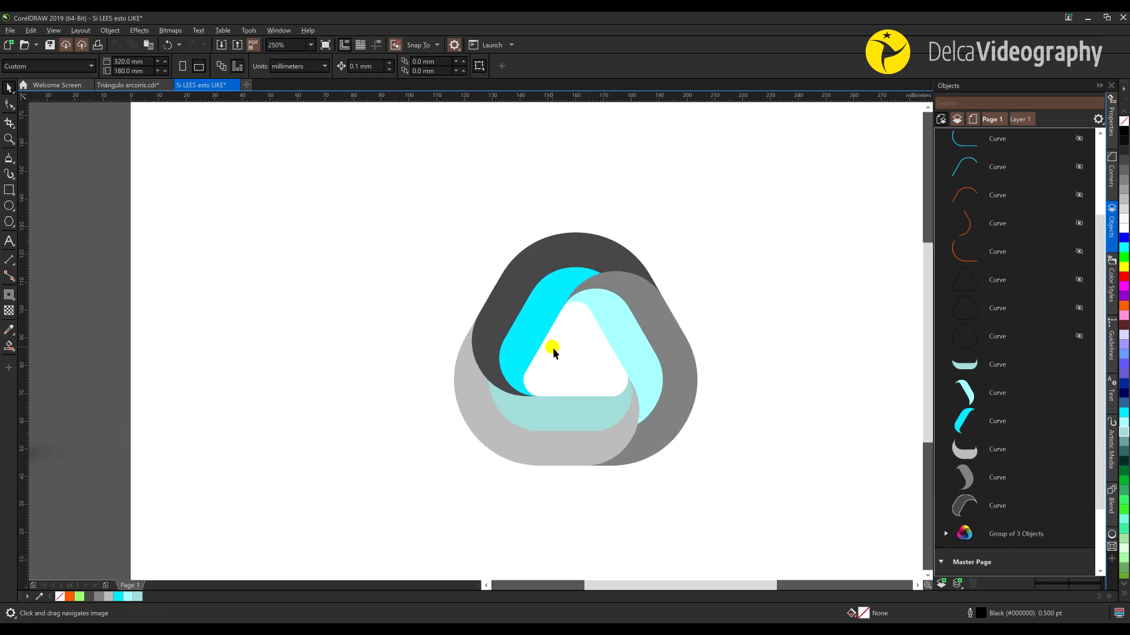
scroll(555, 353, "down", 2)
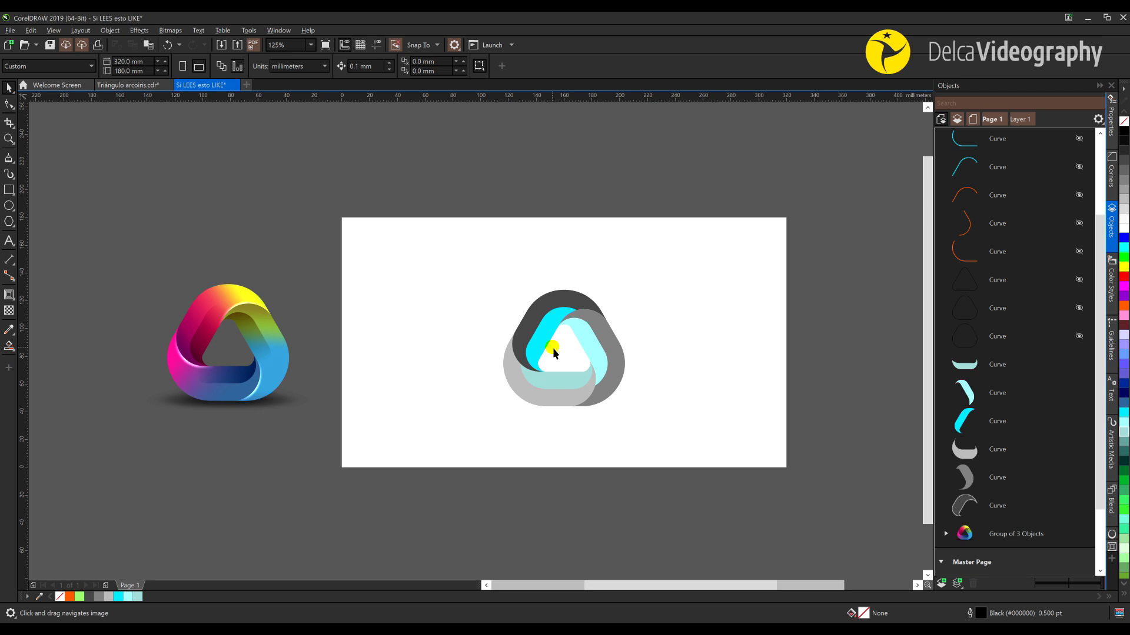
scroll(555, 353, "up", 2)
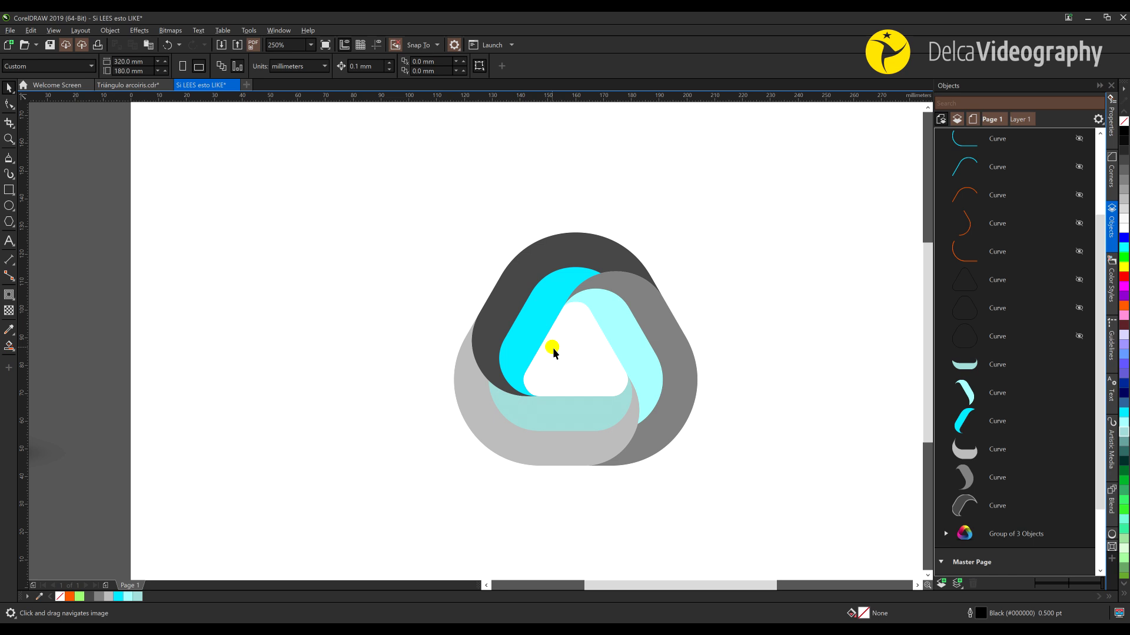
scroll(556, 353, "down", 2)
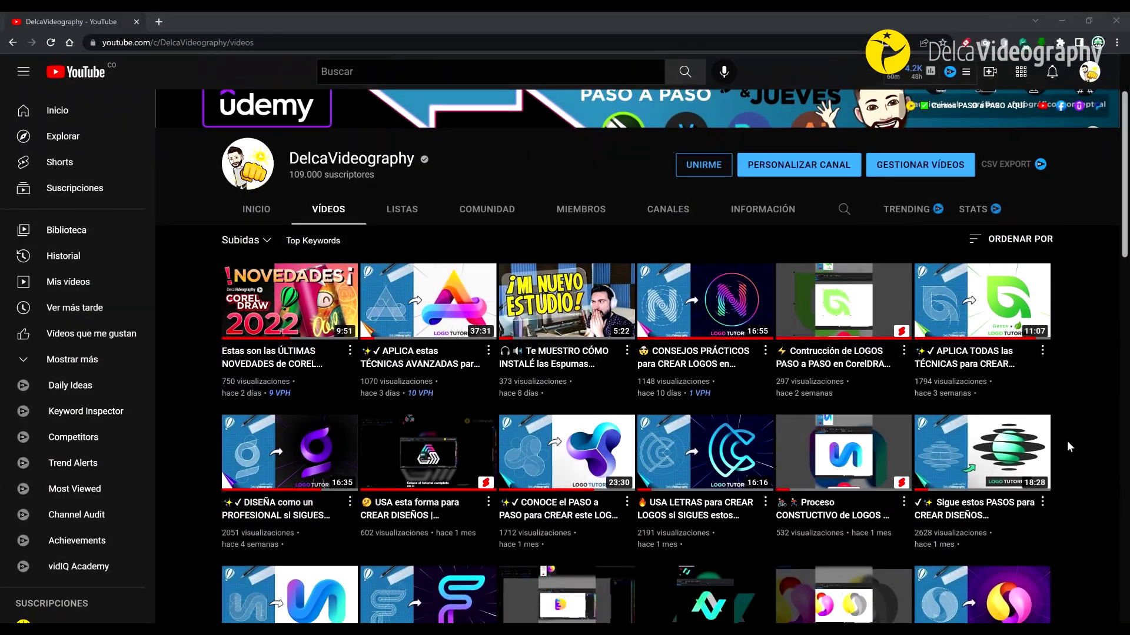
Step: Switch to the browser and look through the DelcaVideography channel's uploaded videos on YouTube
scroll(1069, 445, "down", 3)
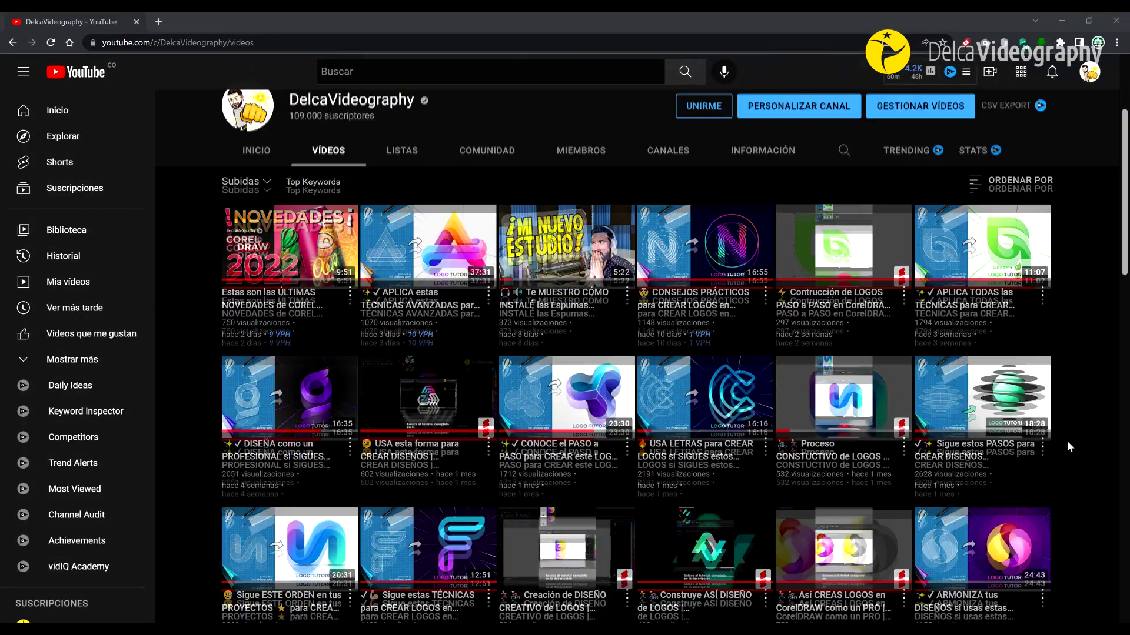
scroll(1068, 444, "down", 4)
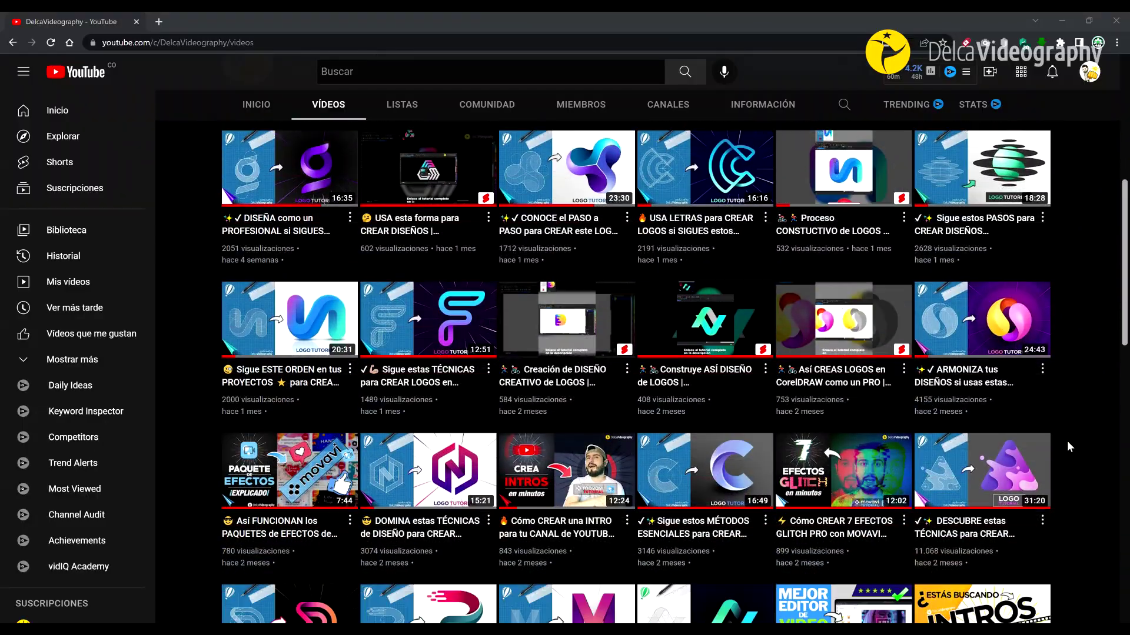
scroll(1068, 446, "down", 3)
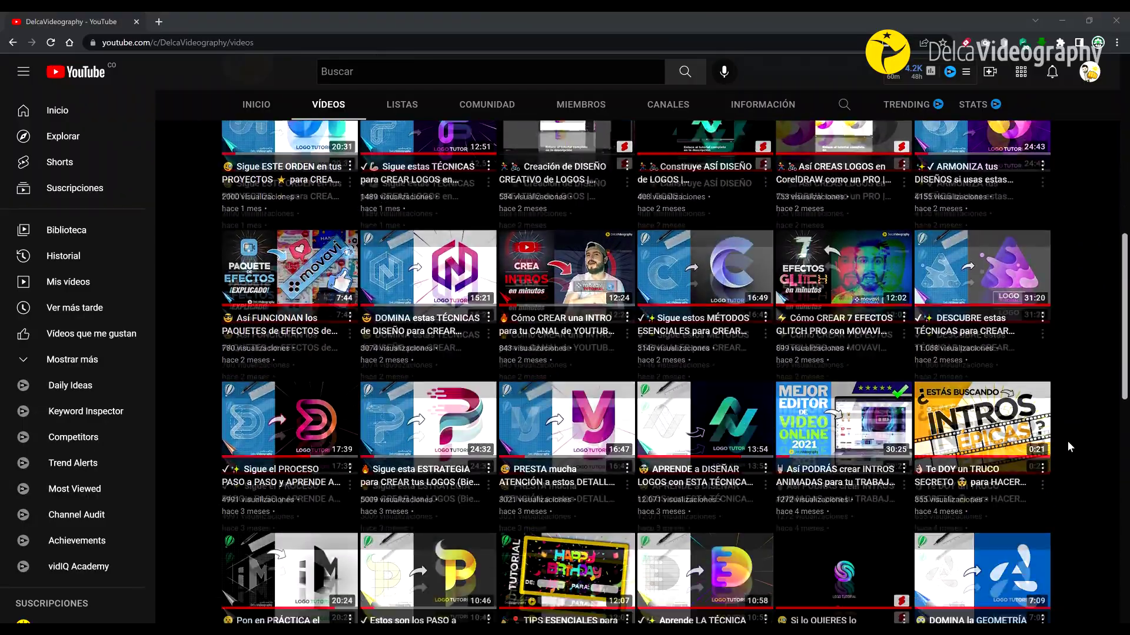
scroll(1068, 446, "down", 4)
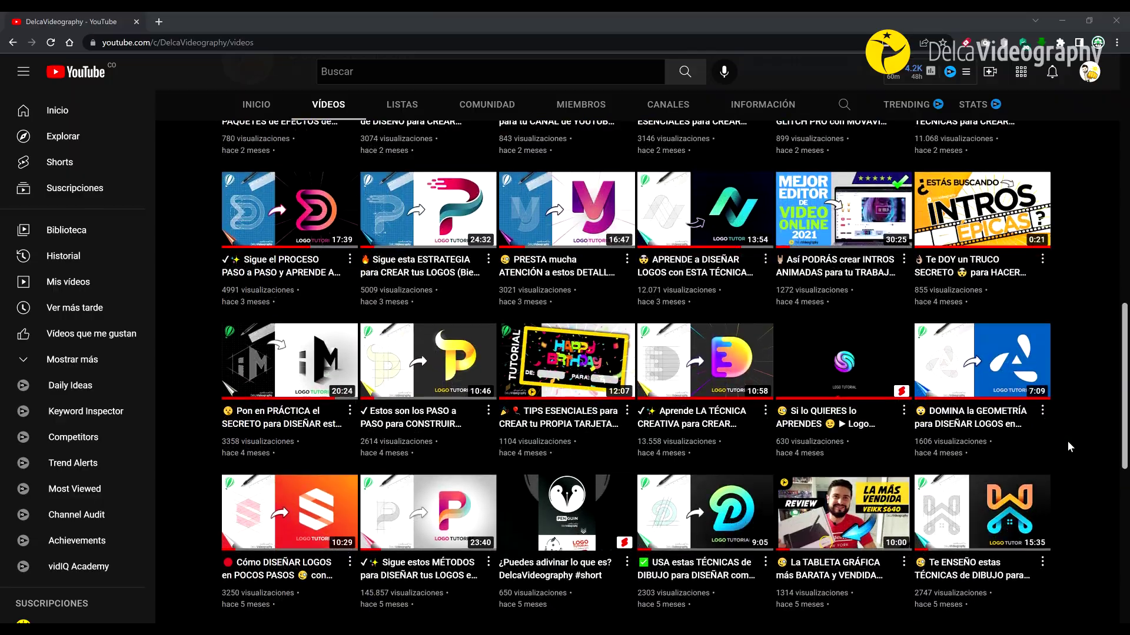
scroll(1069, 446, "down", 3)
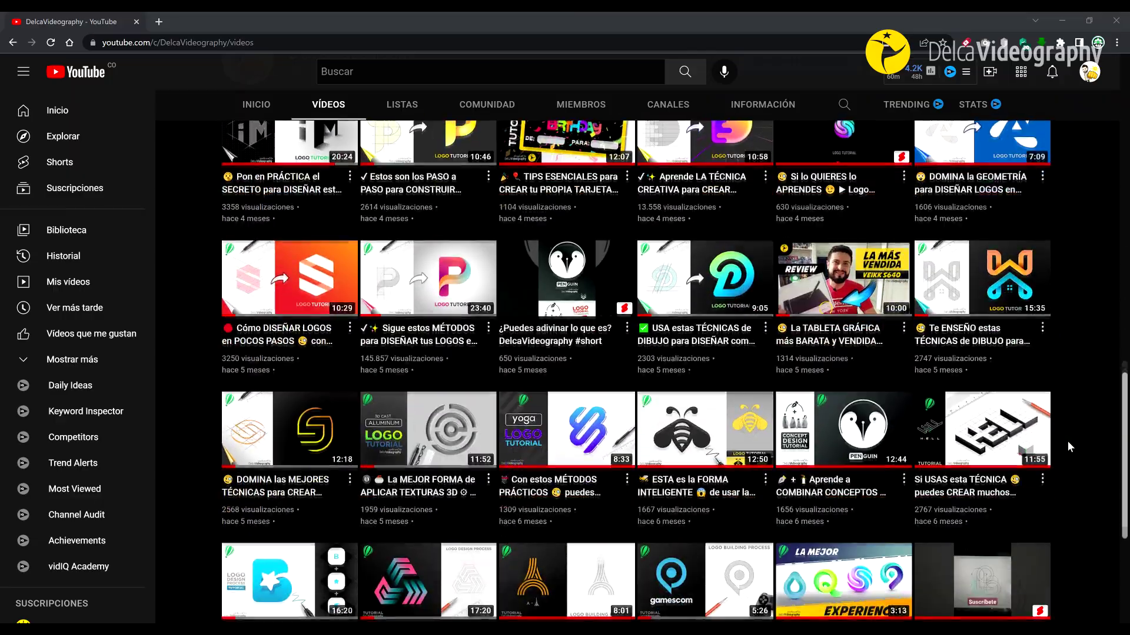
scroll(1068, 446, "down", 4)
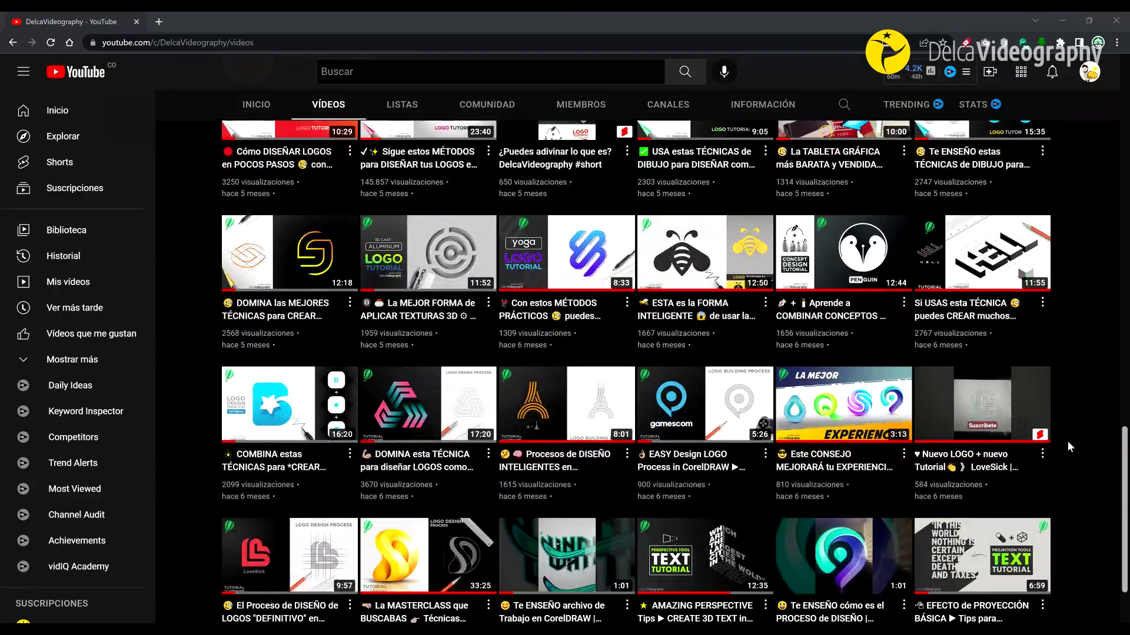
scroll(1067, 446, "down", 3)
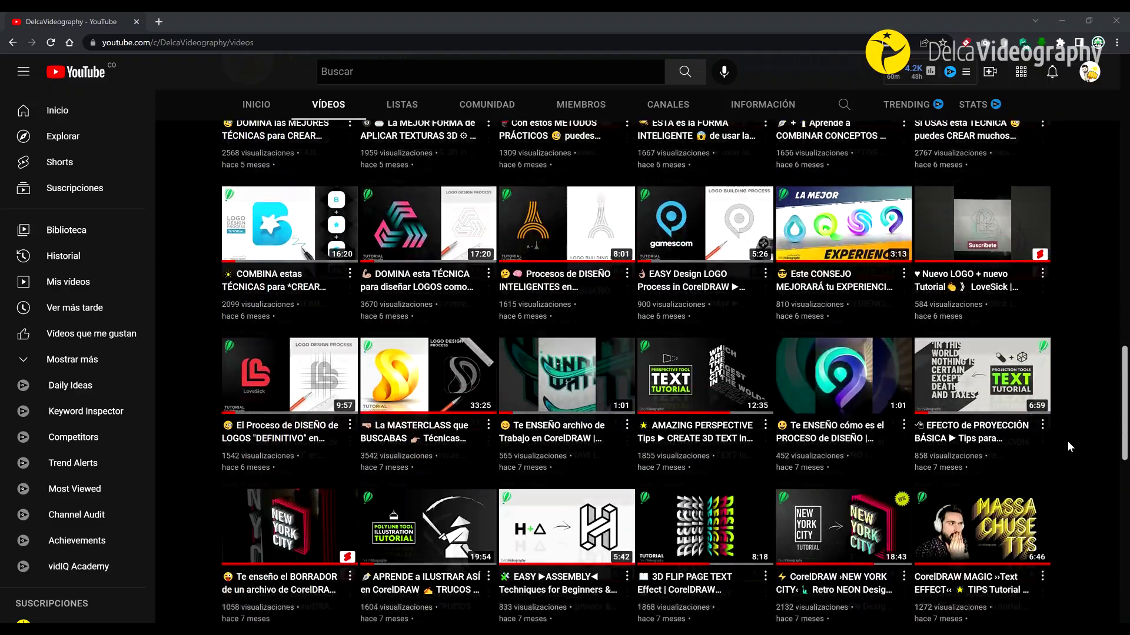
scroll(1068, 446, "down", 4)
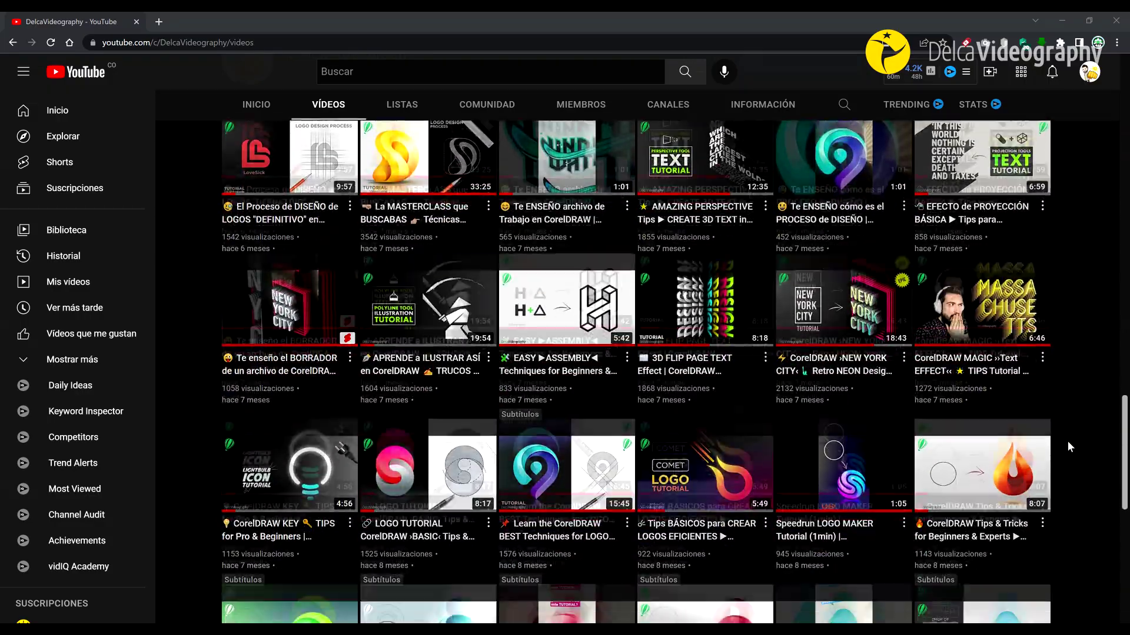
scroll(1067, 440, "down", 2)
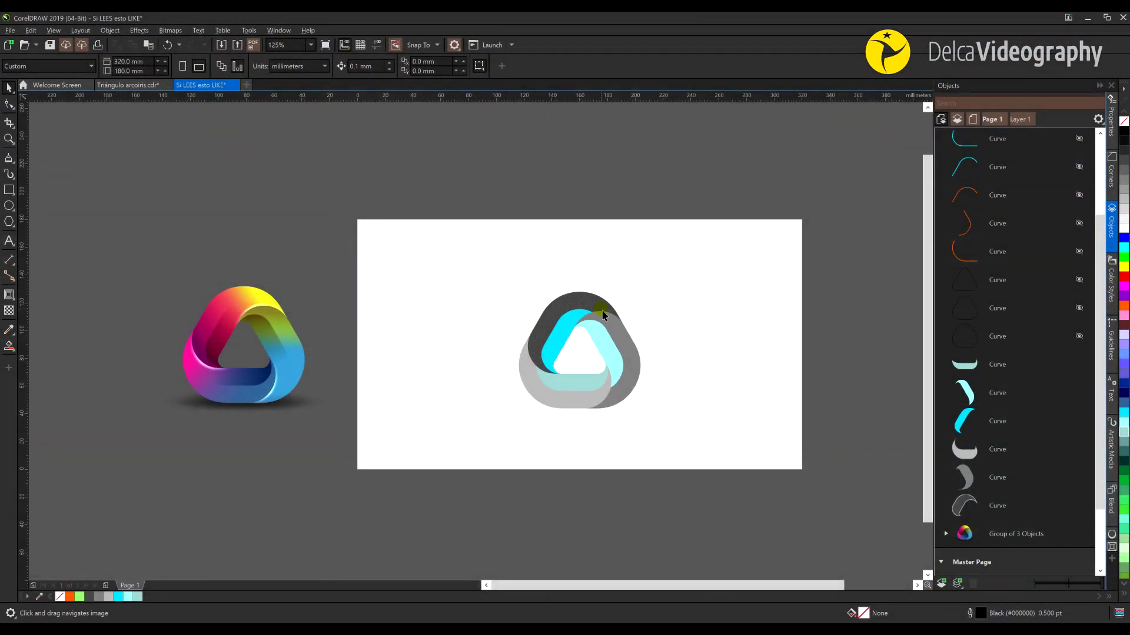
Step: Select all nodes of the light cyan inner band in CorelDRAW and reduce them
scroll(575, 344, "up", 3)
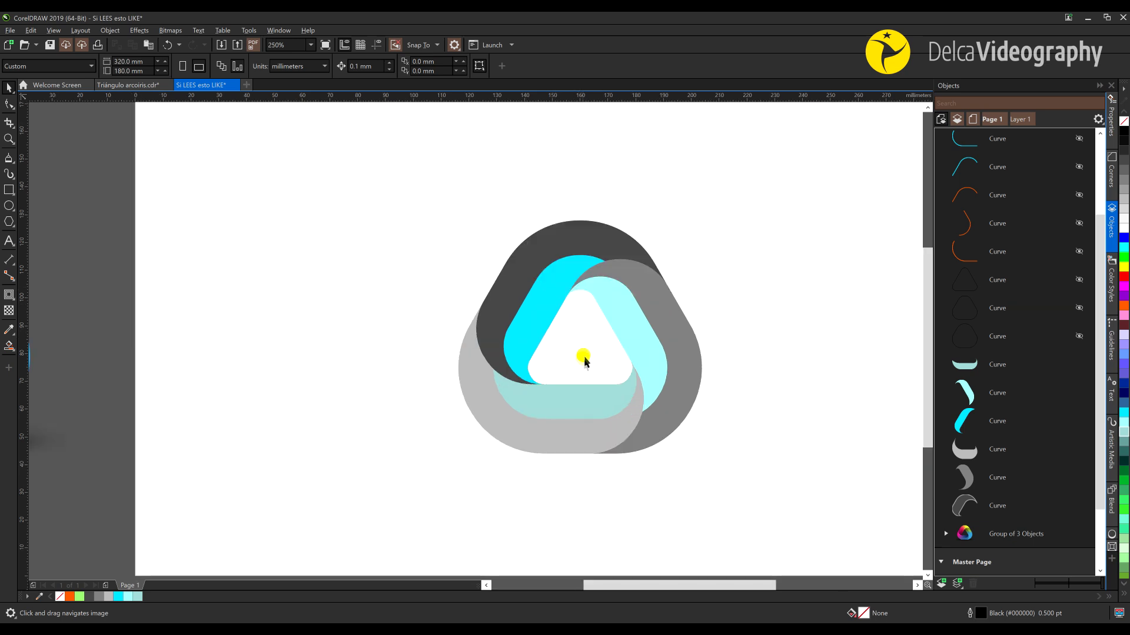
left_click(616, 318)
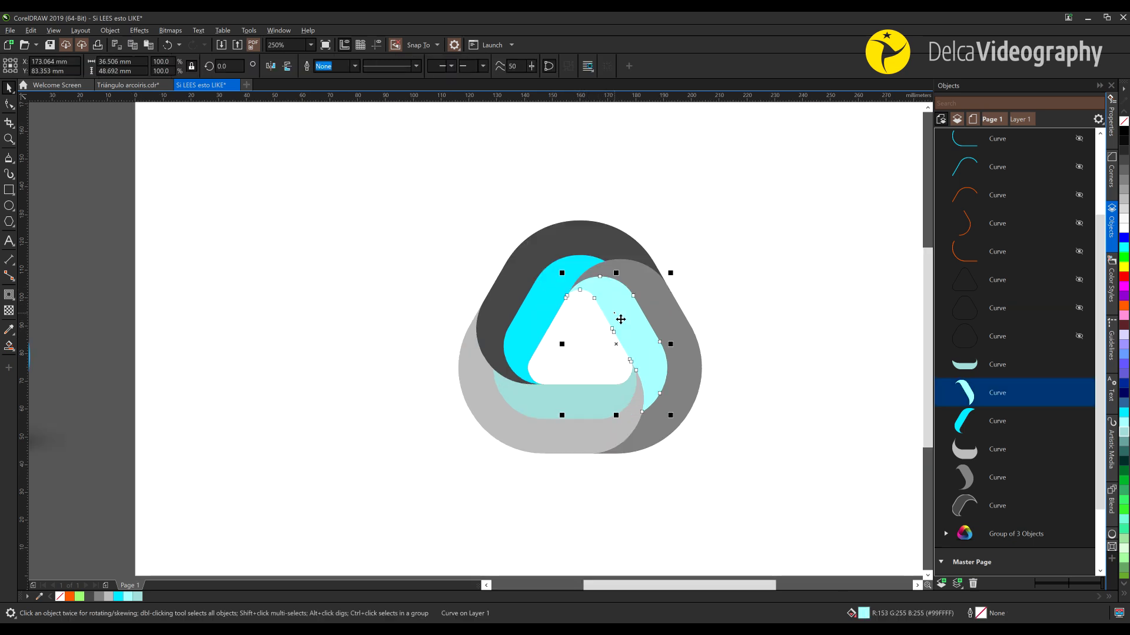
left_click(9, 105)
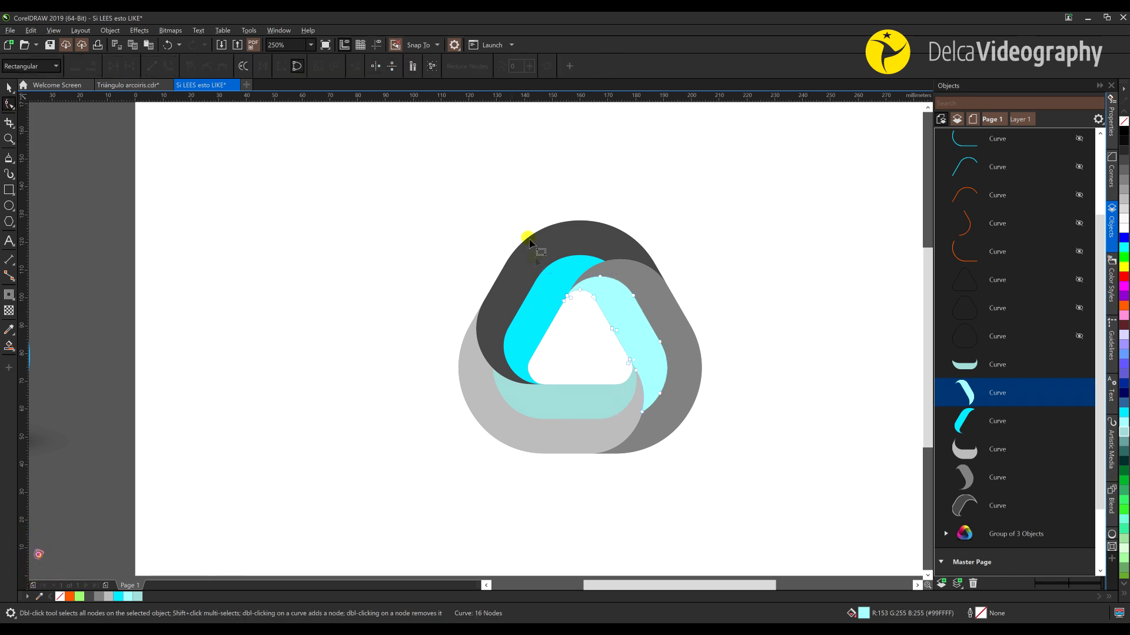
left_click(431, 66)
left_click(463, 66)
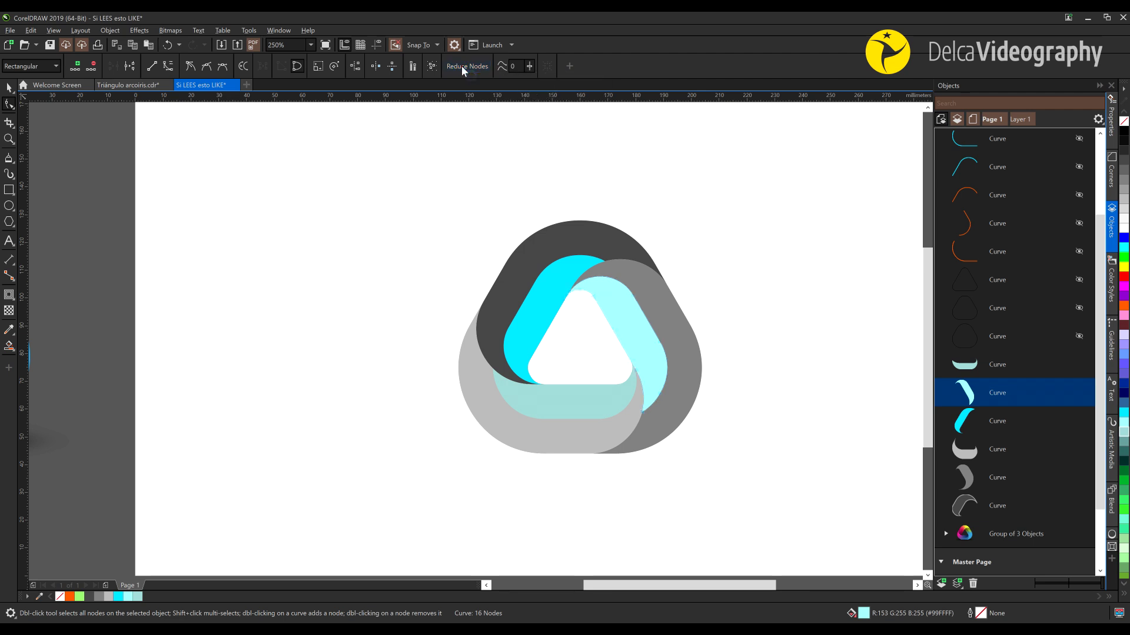
Step: Reduce the nodes of the other bands, including the pale teal and dark grey ones, and clear the selection
left_click(630, 279)
left_click(454, 66)
left_click(433, 69)
left_click(467, 67)
left_click(609, 441)
left_click(565, 412)
left_click(432, 65)
left_click(459, 67)
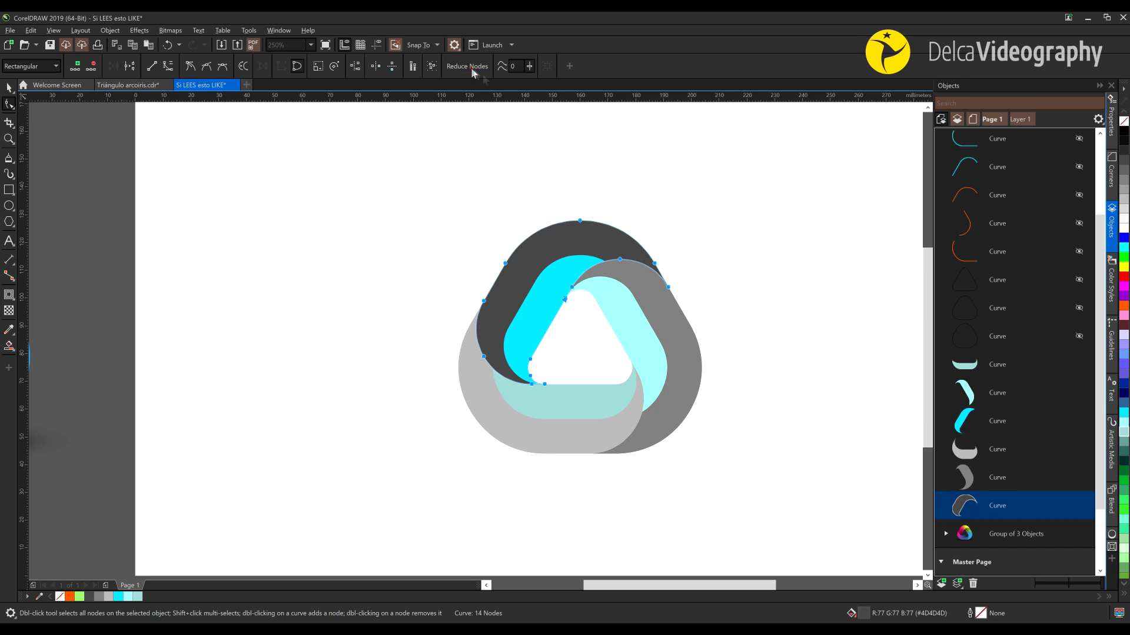
left_click(638, 290)
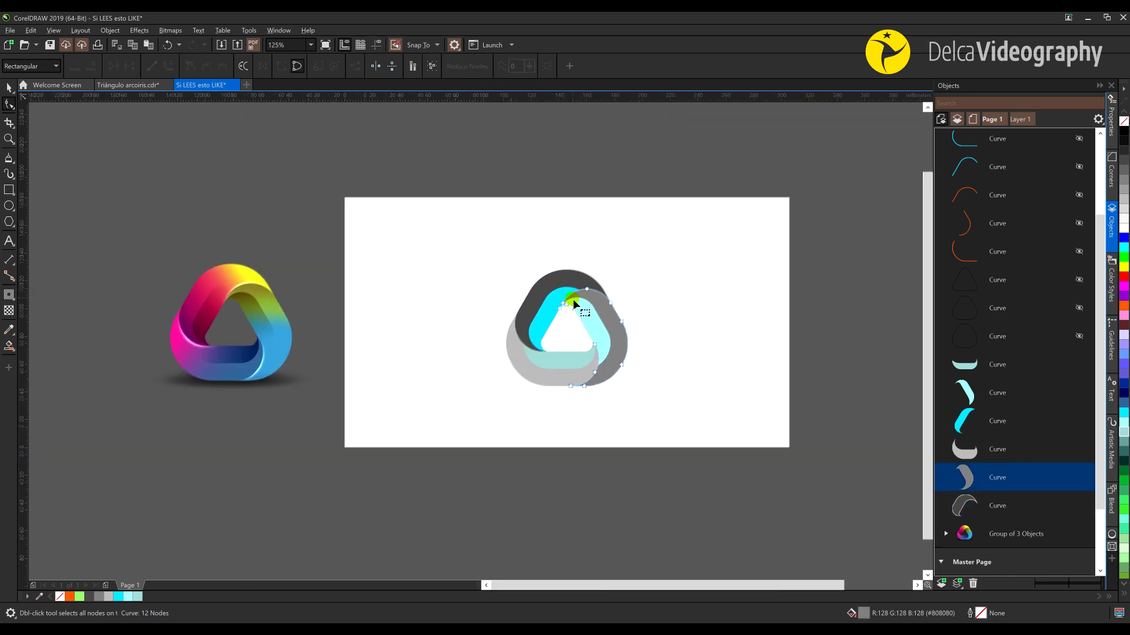
key("space")
left_click(504, 263)
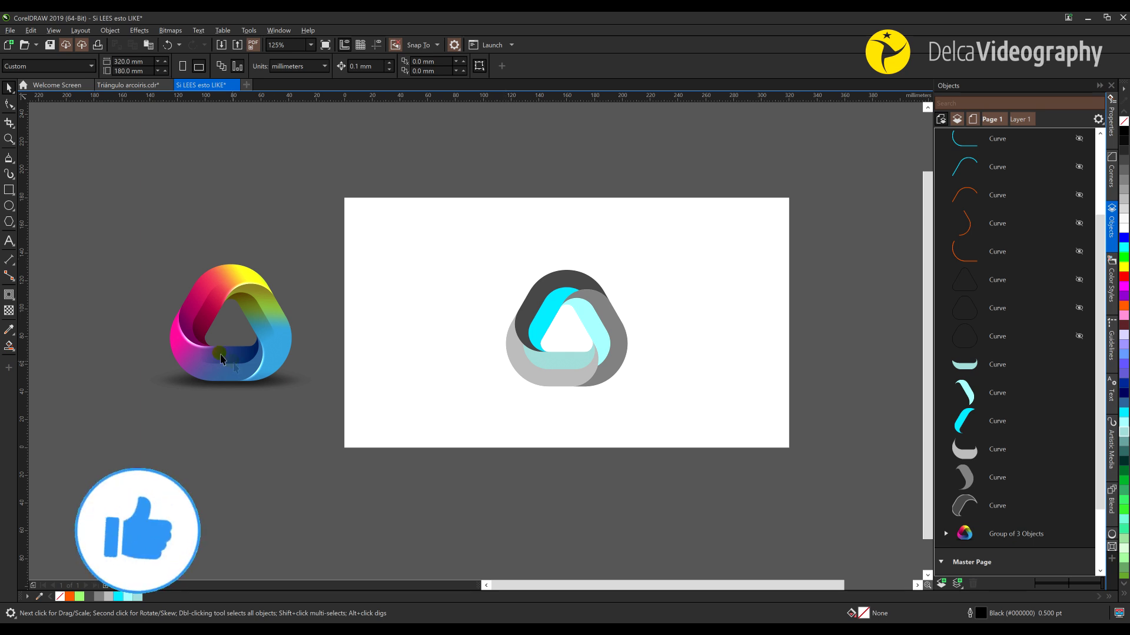
Step: Move the grouped rainbow reference logo about 16 mm closer to the page
left_click_drag(115, 249, 349, 465)
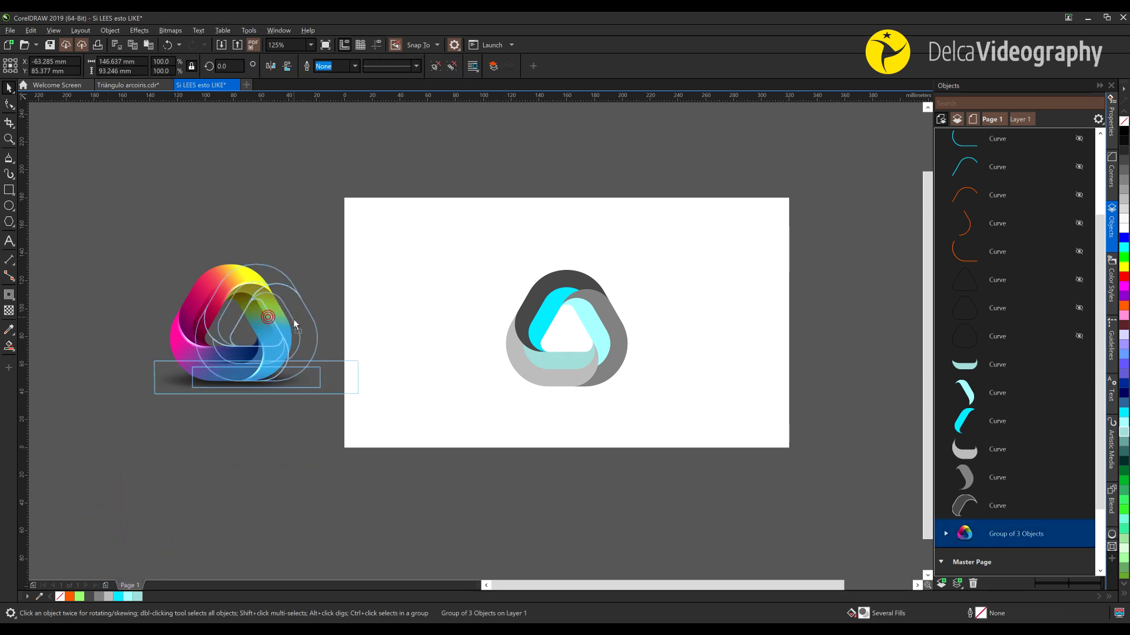
left_click_drag(296, 323, 318, 323)
key("z")
left_click_drag(153, 173, 807, 474)
key("space")
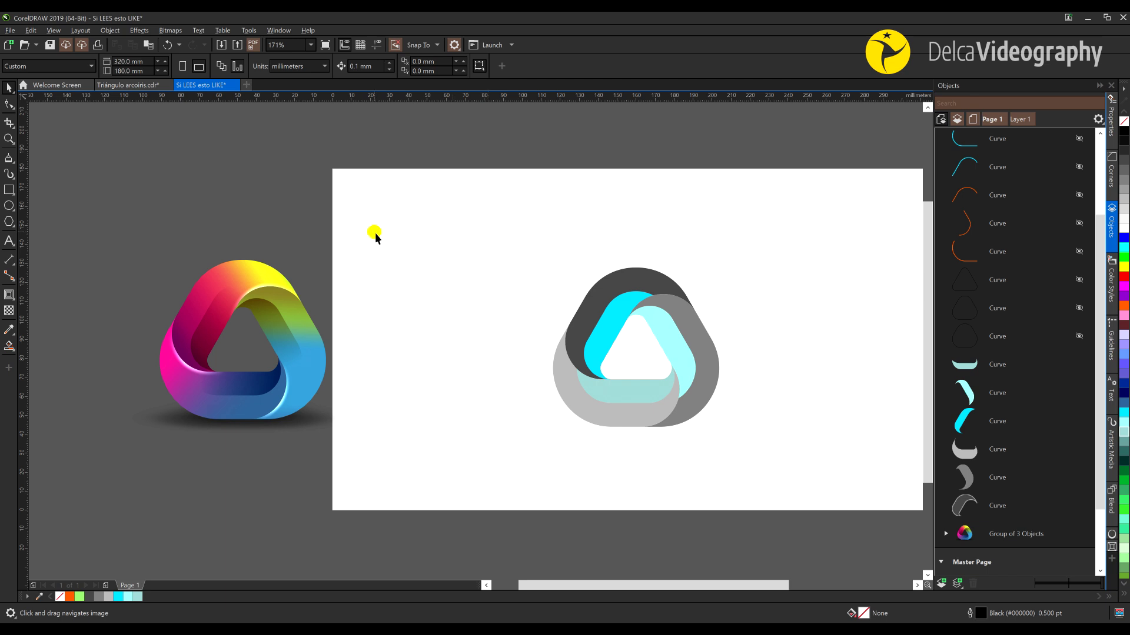
Step: Ungroup the reference logo and its nested group into separate band and shadow shapes
left_click(214, 297)
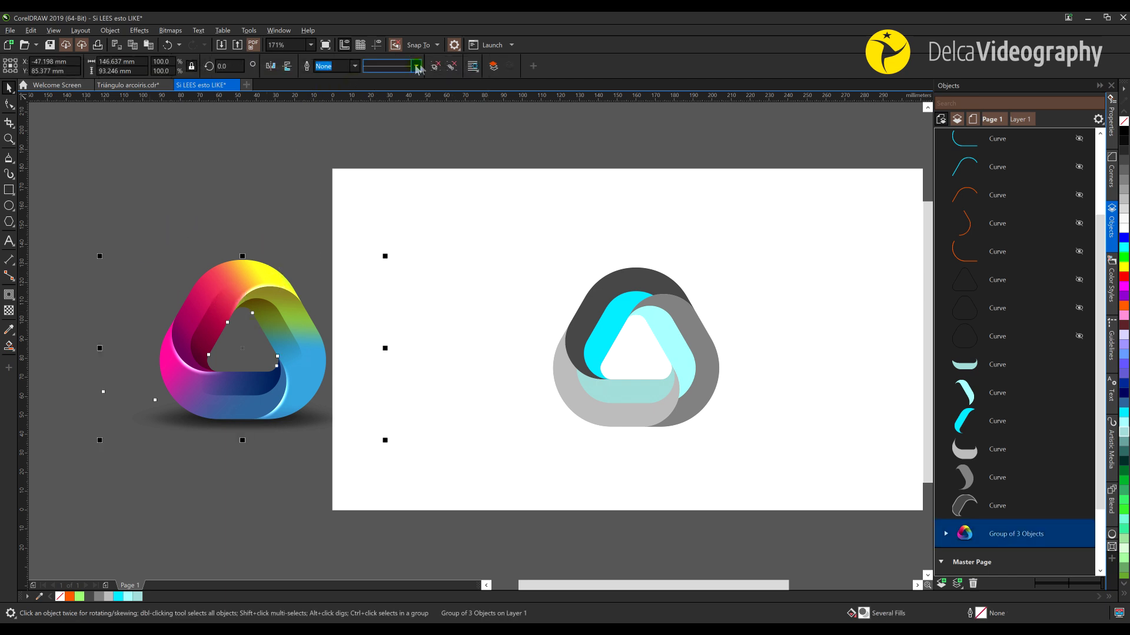
left_click(435, 66)
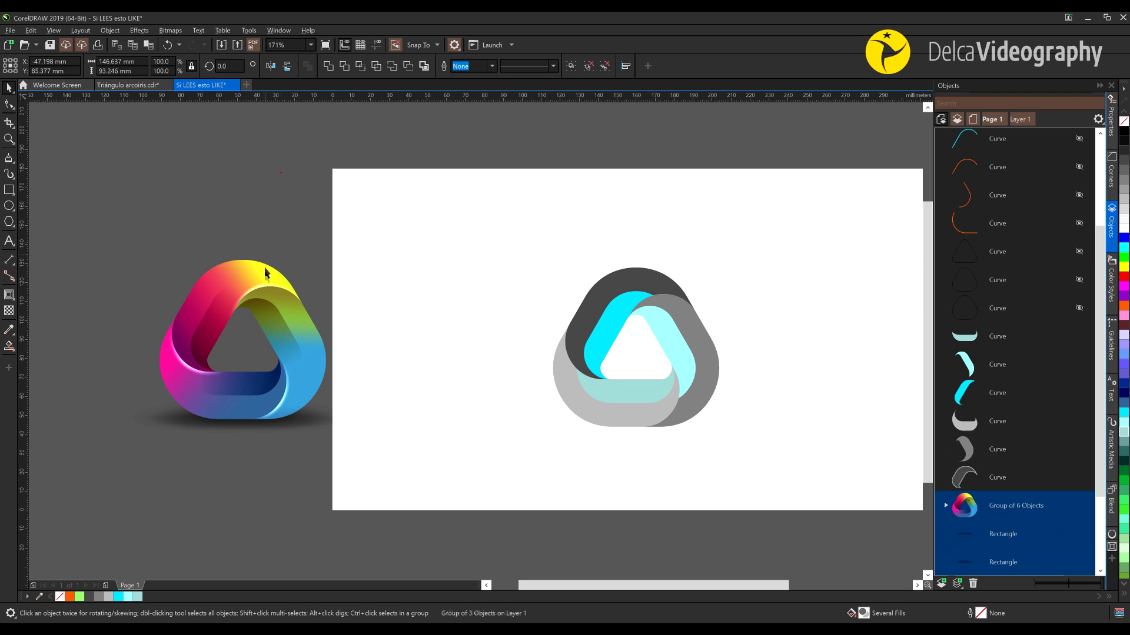
key("ctrl+u")
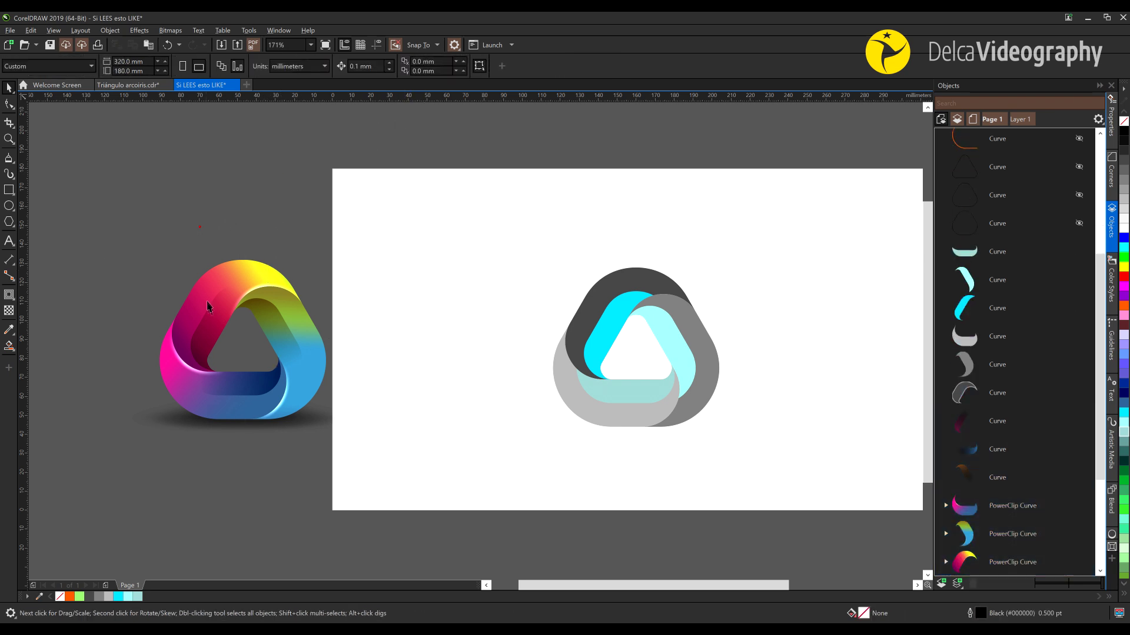
Step: Copy the fountain fill of the reference logo's red-to-yellow band onto the dark grey outer band
left_click(207, 297)
left_click(206, 291)
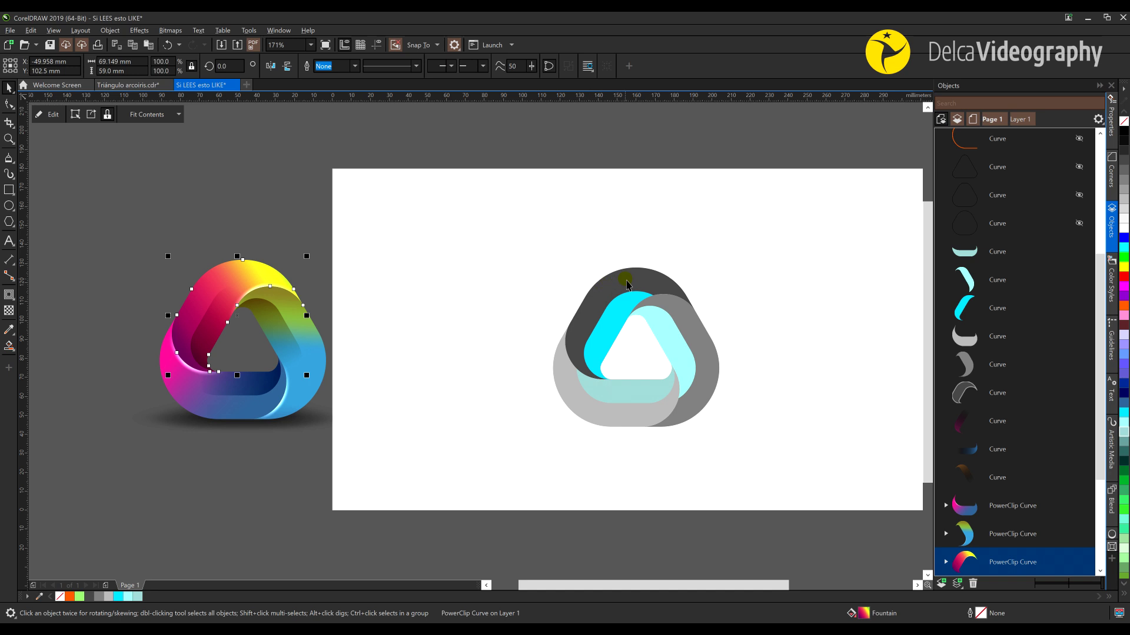
left_click(128, 256)
left_click(209, 301)
scroll(577, 351, "right", 1)
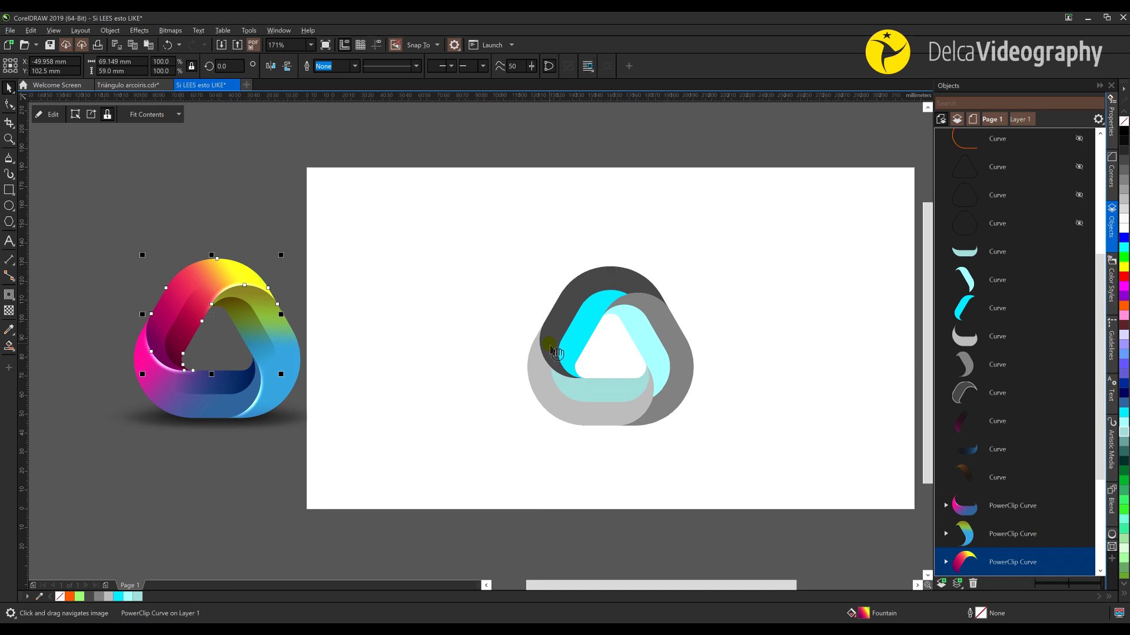
left_click(146, 252)
left_click(175, 296)
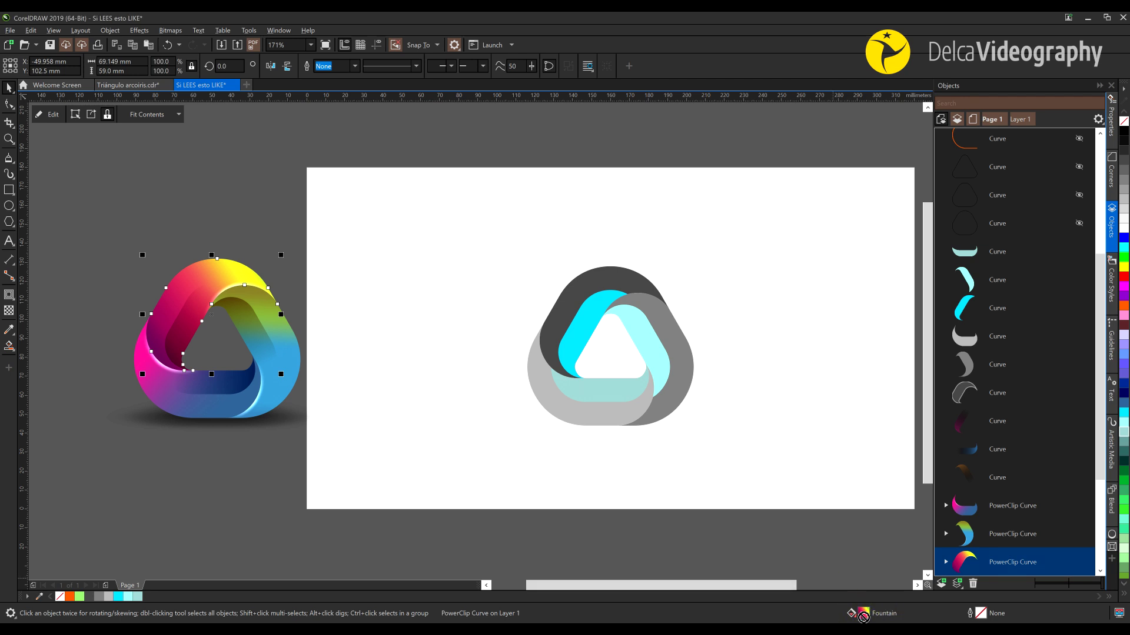
left_click_drag(564, 322, 564, 322)
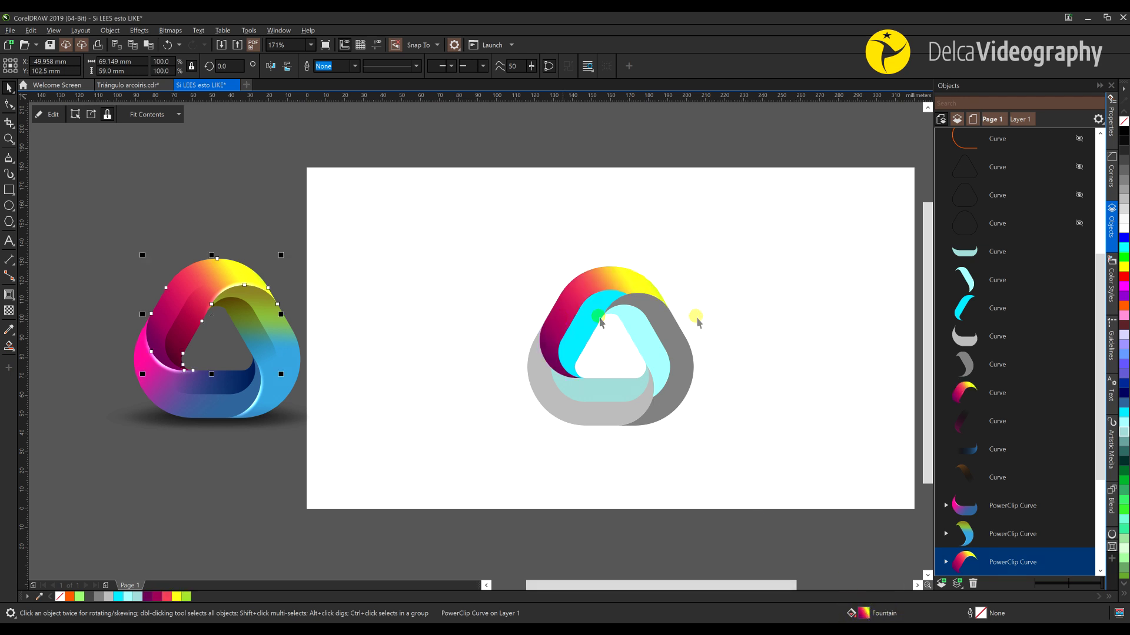
Step: Hide the three cyan and teal inner bands and clear the selection
left_click(974, 253)
left_click(969, 311, "shift")
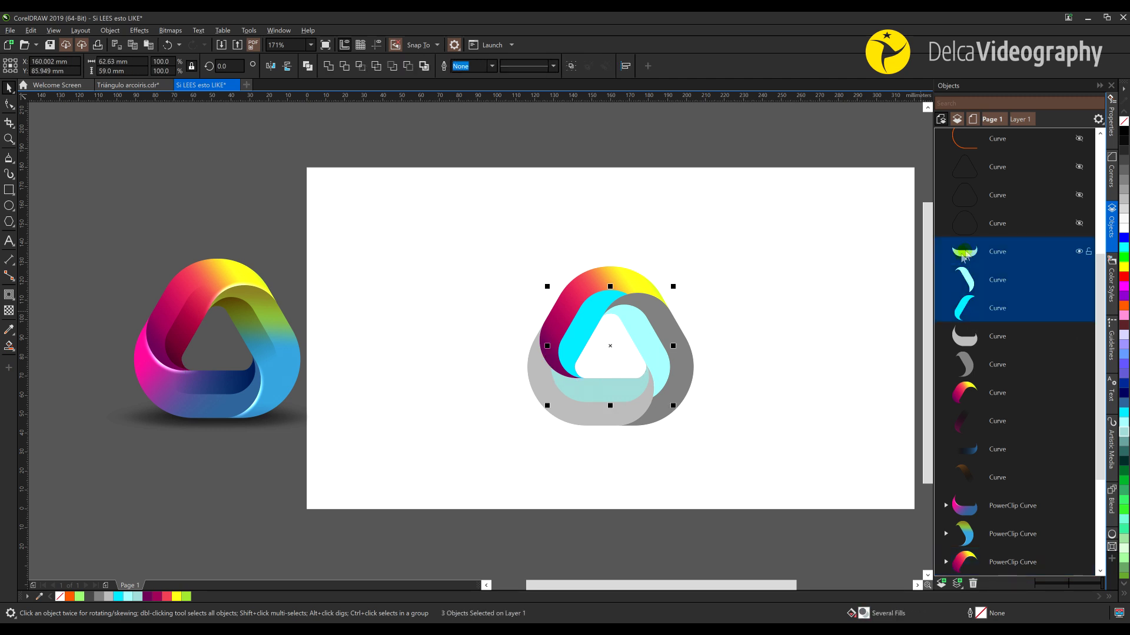
left_click(1079, 280)
left_click(599, 308)
left_click(531, 286)
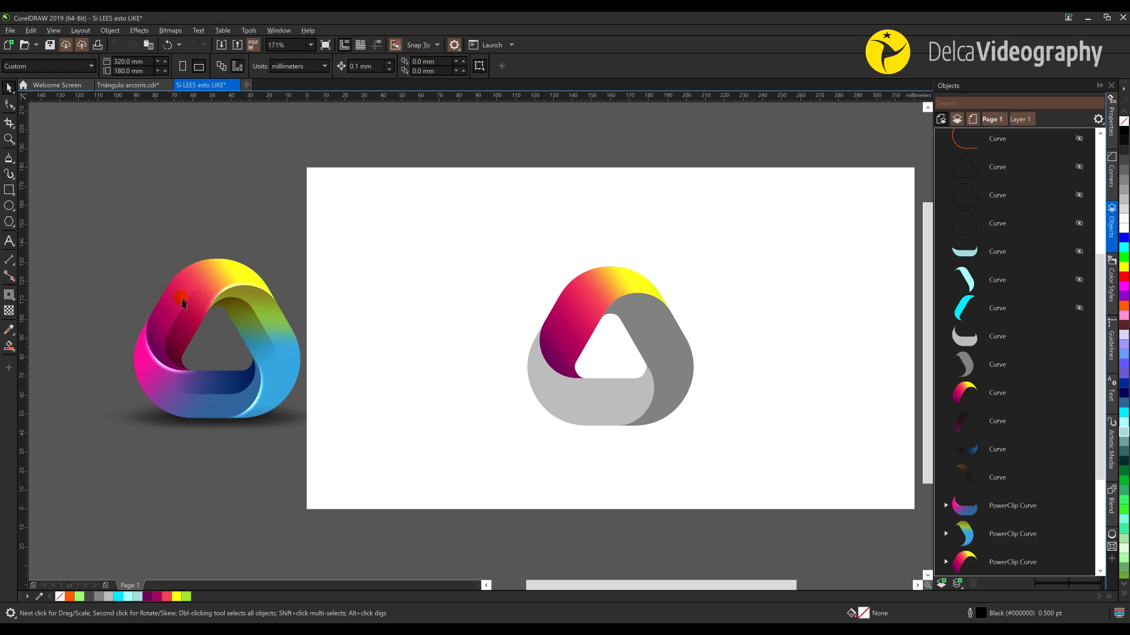
Step: Copy the reference logo's green-to-blue fill onto the medium grey band and its magenta-to-blue fill onto the light grey band
left_click(302, 362)
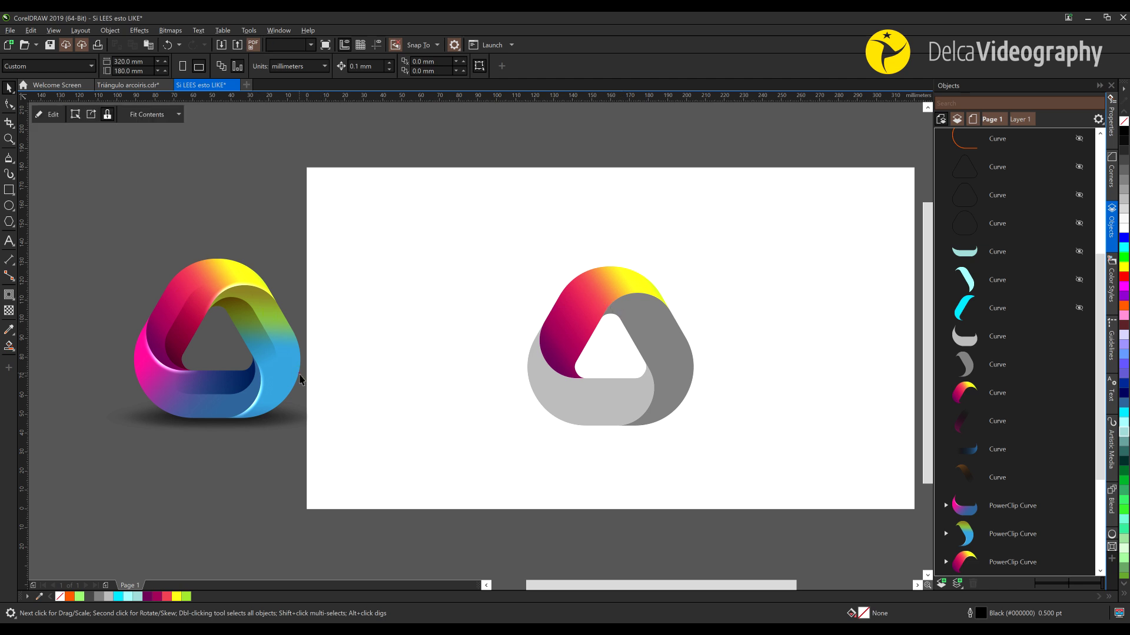
left_click_drag(868, 616, 681, 373)
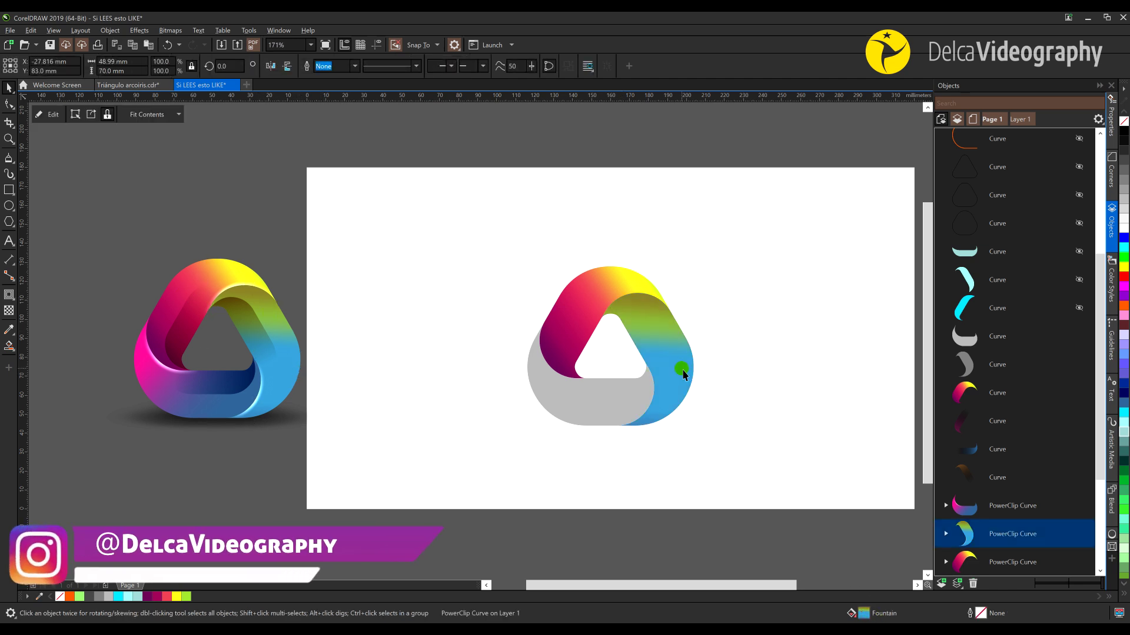
left_click(201, 407)
left_click_drag(863, 613, 606, 419)
left_click(580, 323)
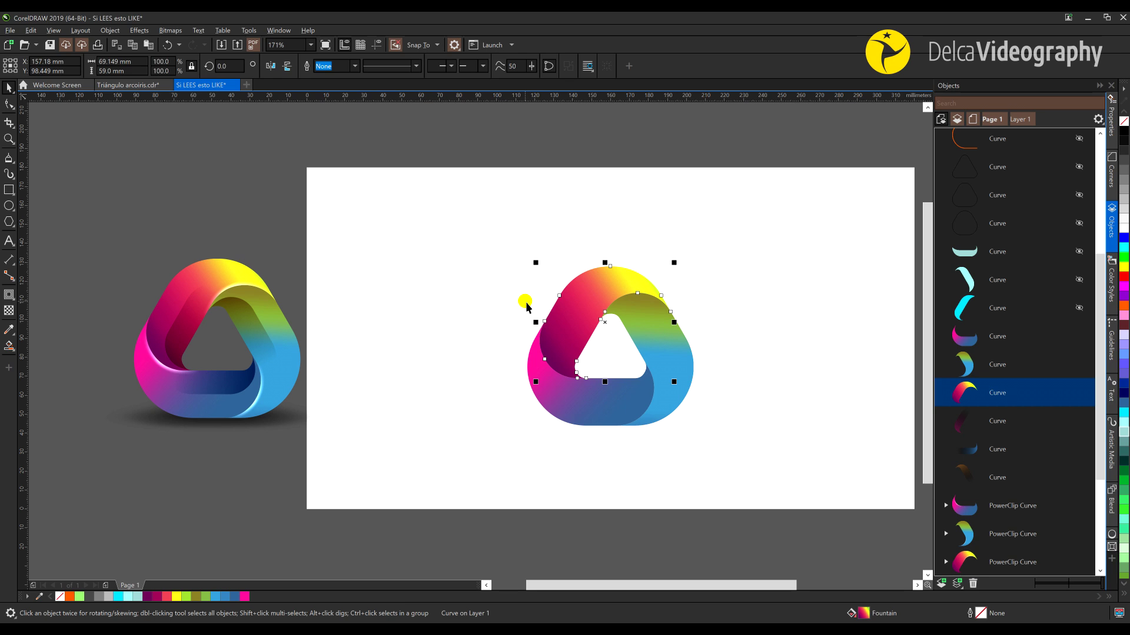
Step: Draw a rectangle about 51 by 41 mm on the page and apply a diagonal linear fountain fill across it
left_click(8, 189)
left_click_drag(372, 243, 469, 323)
left_click(9, 352)
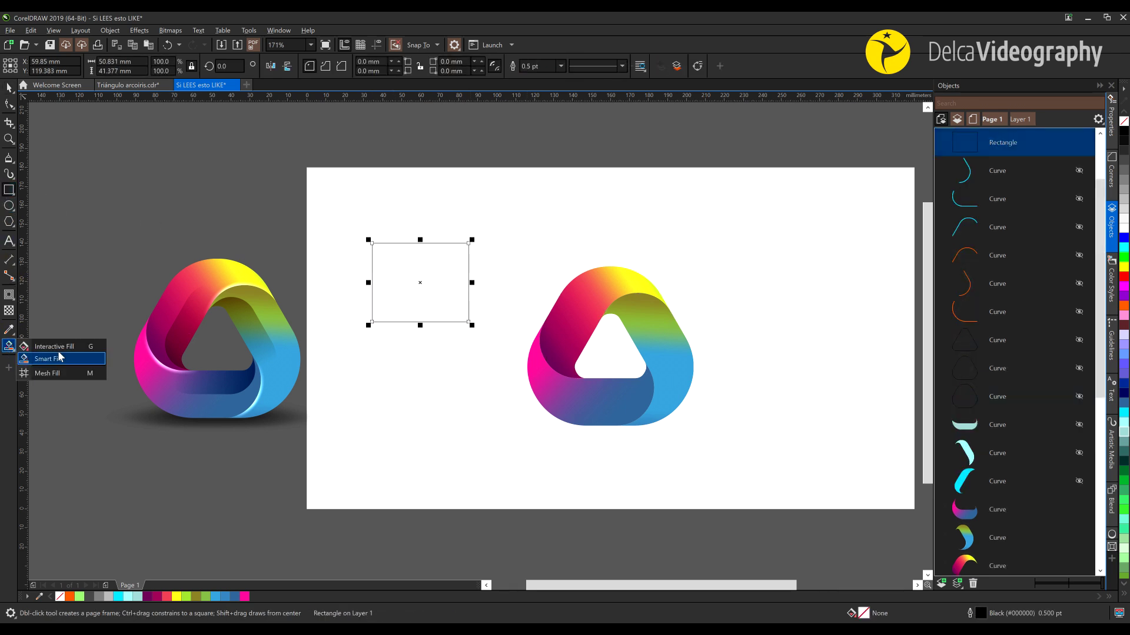
left_click(17, 346)
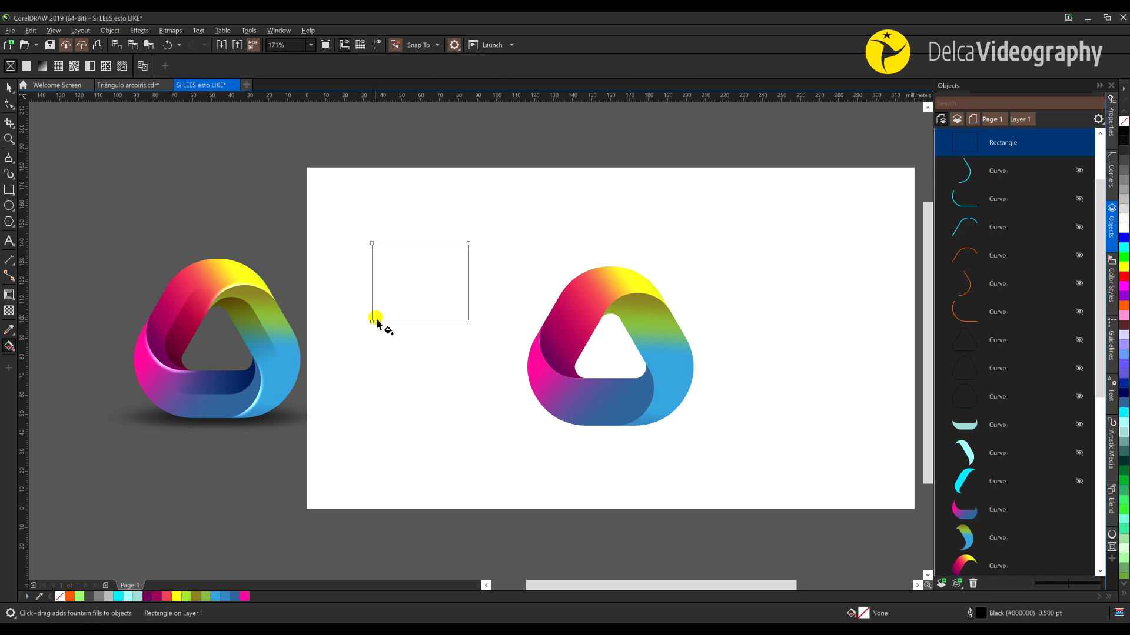
left_click_drag(374, 321, 477, 245)
Step: Set the rectangle's gradient to run from dark red at its start node to orange at its end node
left_click(372, 321)
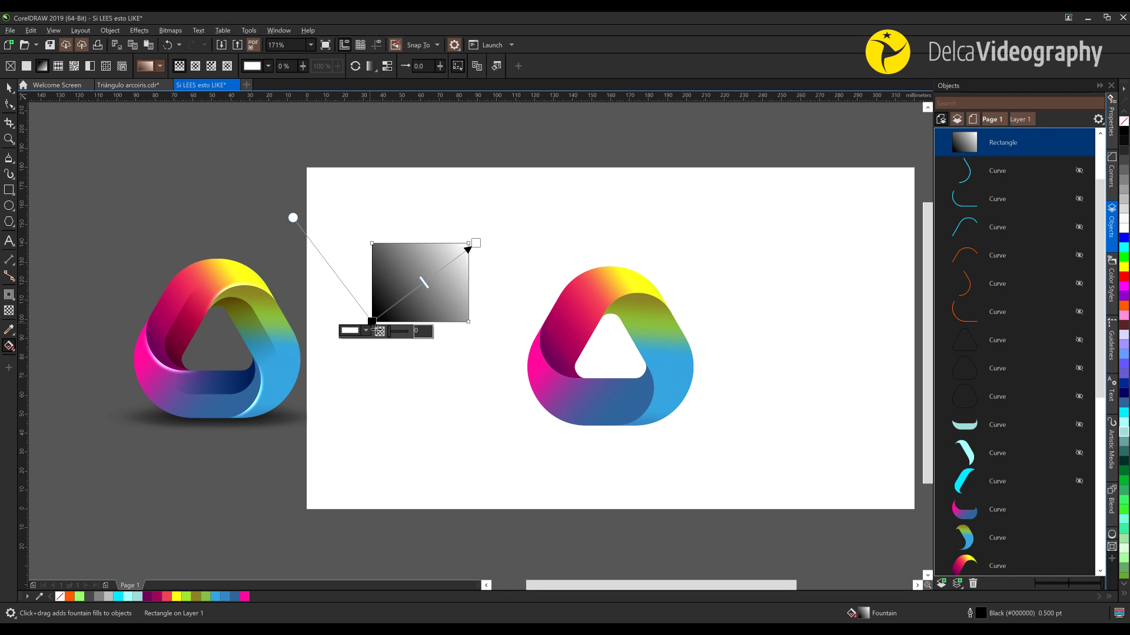
left_click(354, 333)
left_click_drag(359, 407, 393, 412)
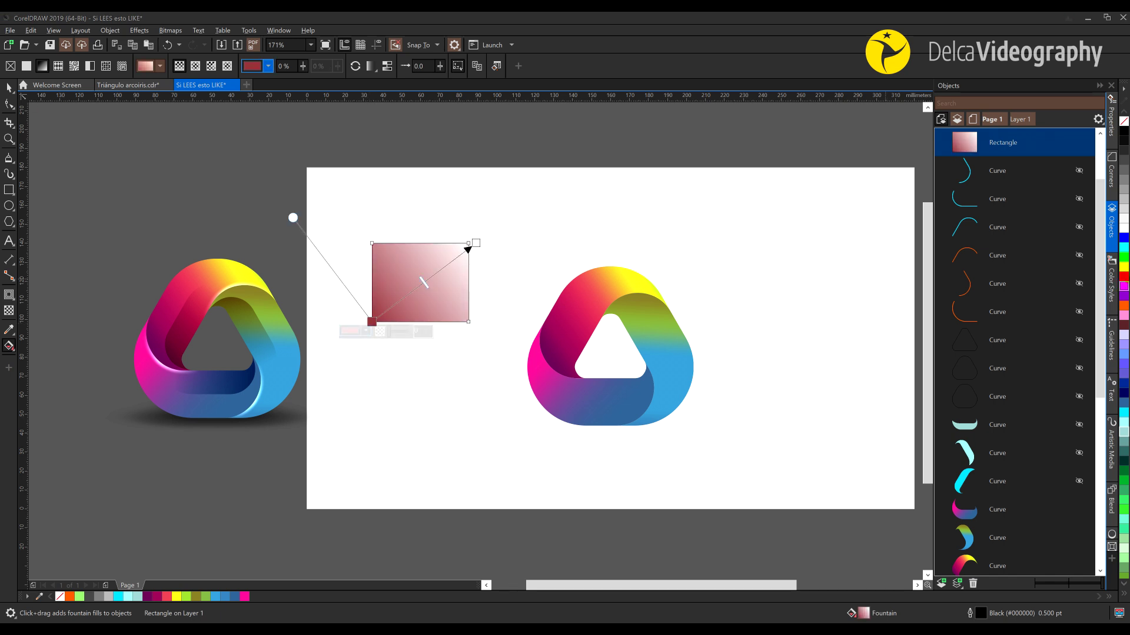
left_click_drag(1124, 313, 482, 248)
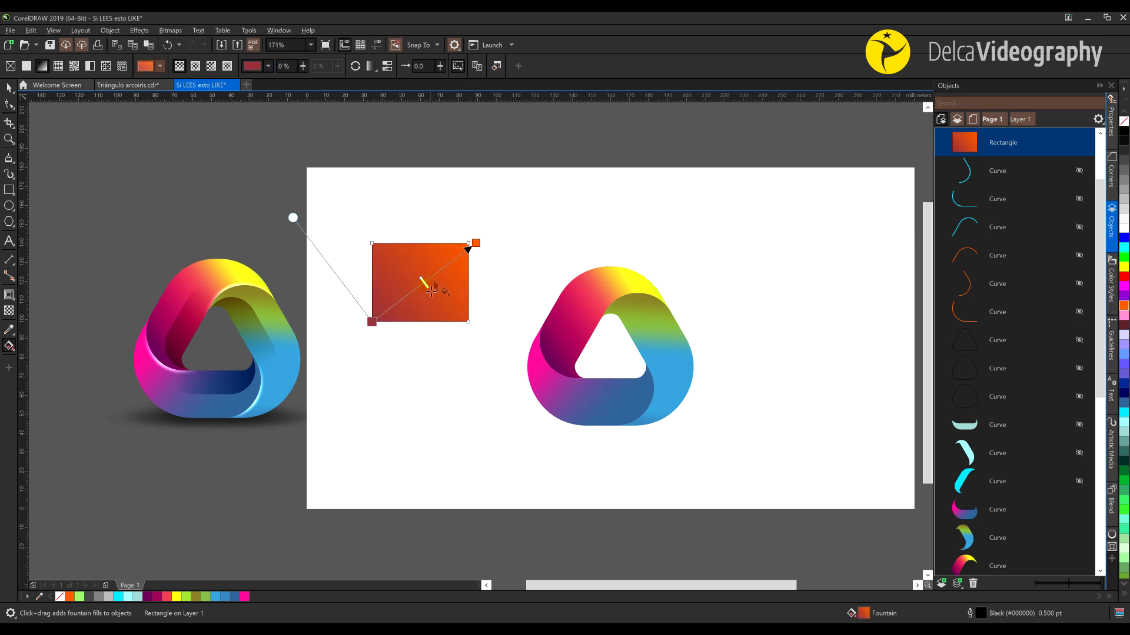
Step: Add a blue colour node at 24% and a yellow node further along the rectangle's gradient
double_click(395, 304)
left_click(388, 312)
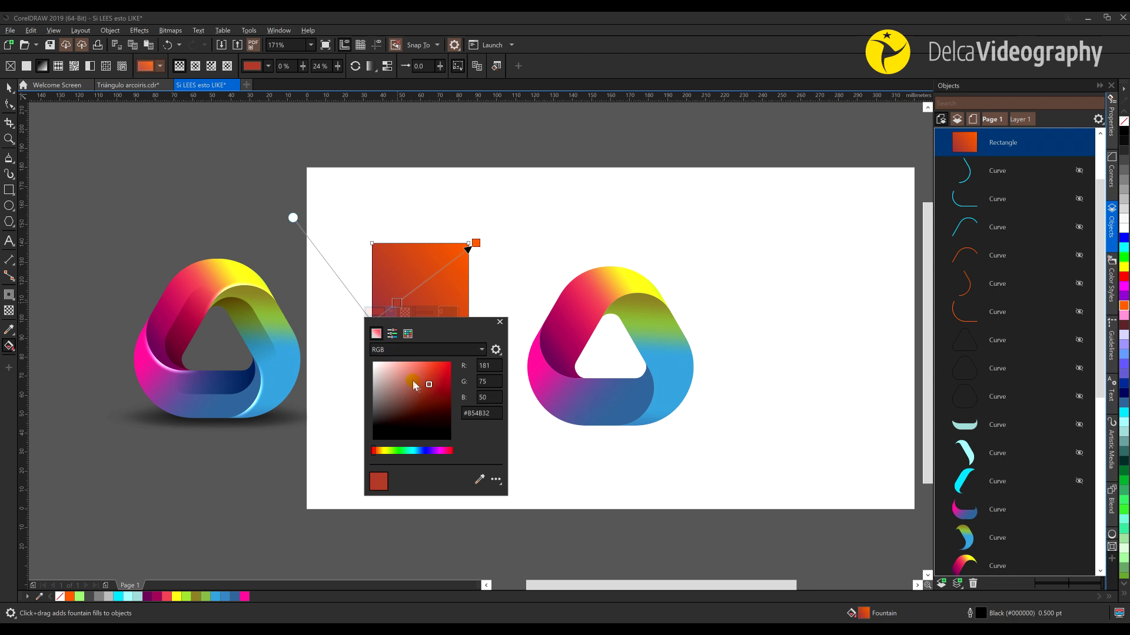
left_click(415, 450)
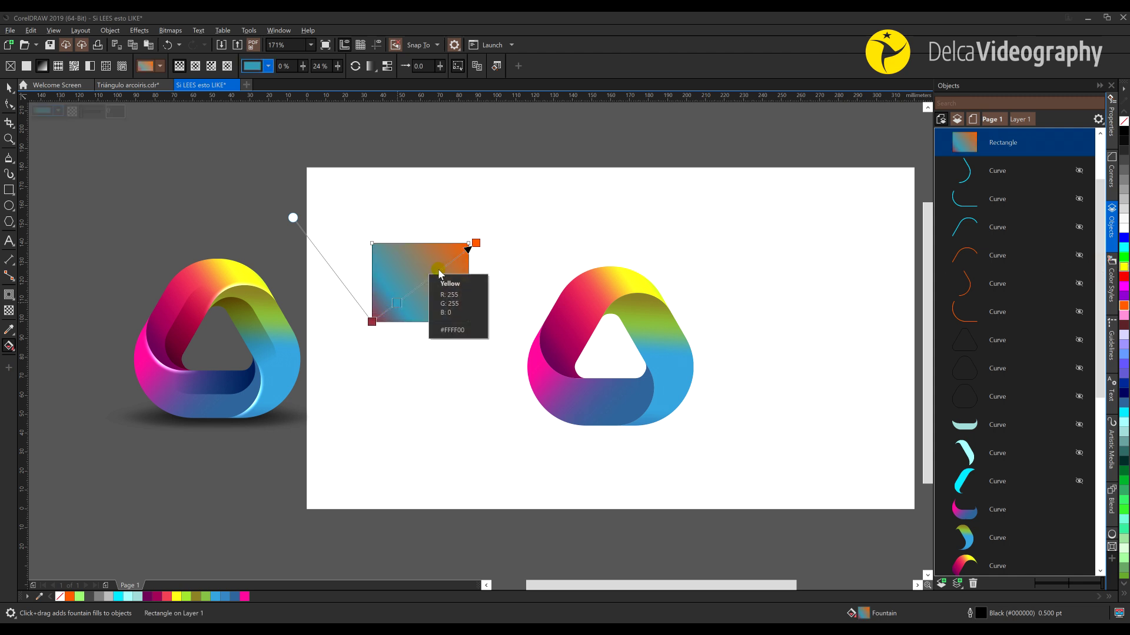
left_click_drag(1105, 276, 441, 270)
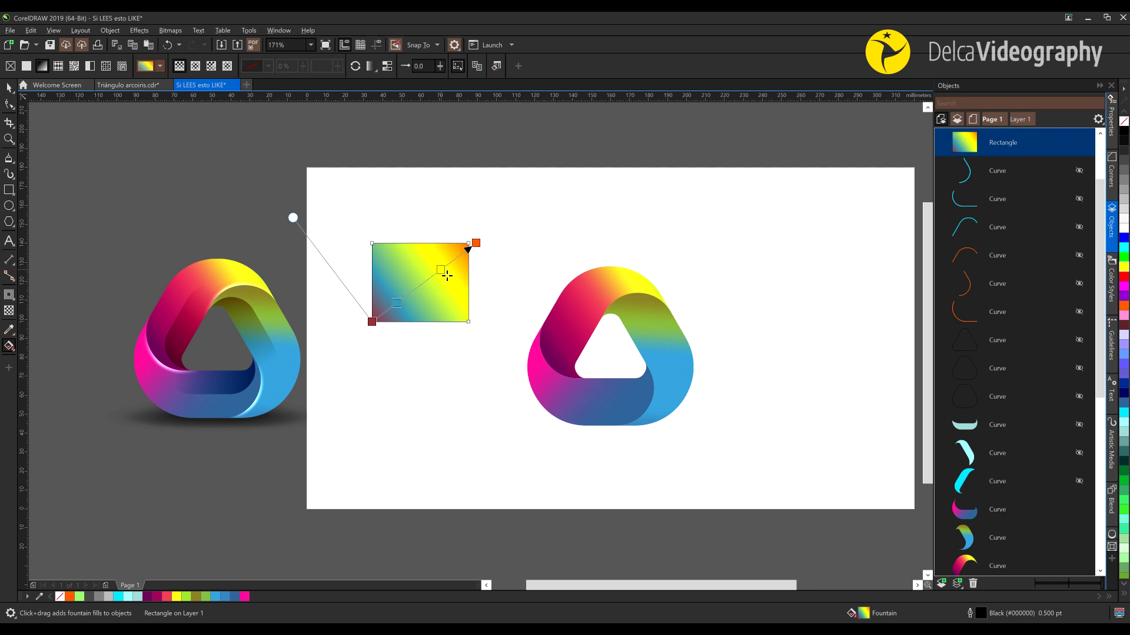
Step: Delete the rectangle with the practice gradient
left_click(9, 88)
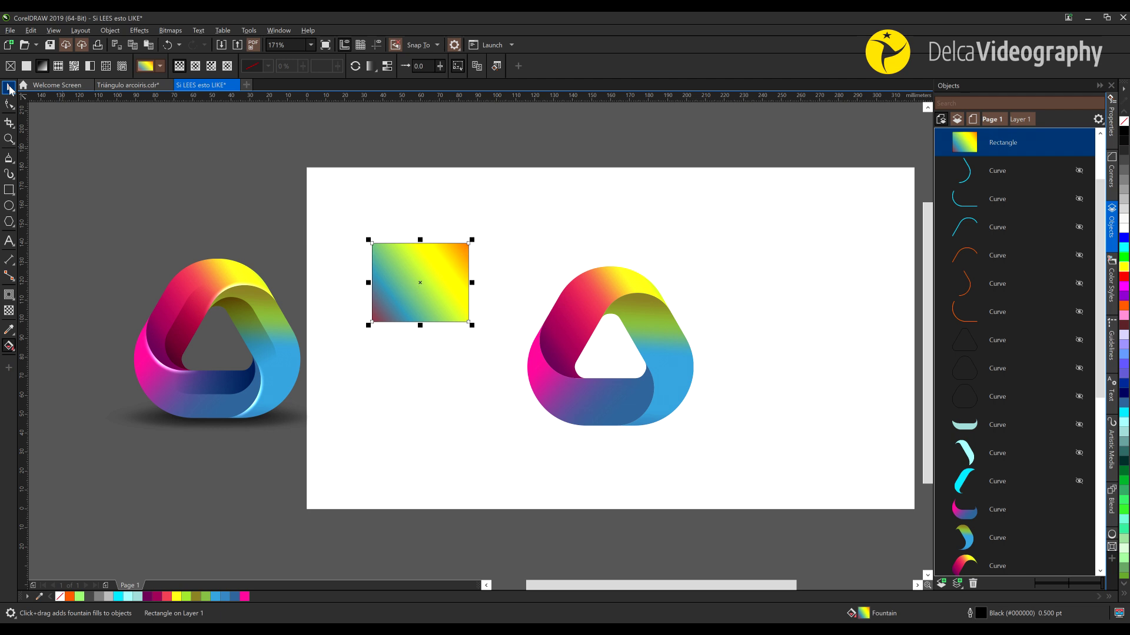
left_click(451, 301)
key("Delete")
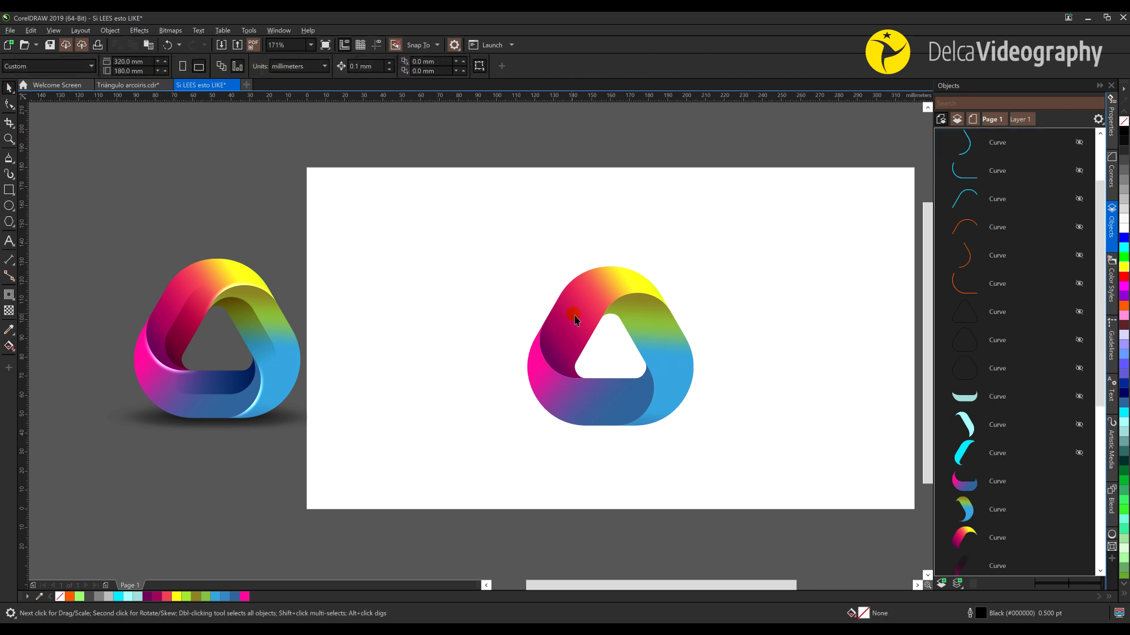
Step: Show the interactive fill of the page logo's red-to-yellow band and check the RGB and hex values of its start node
left_click(603, 286)
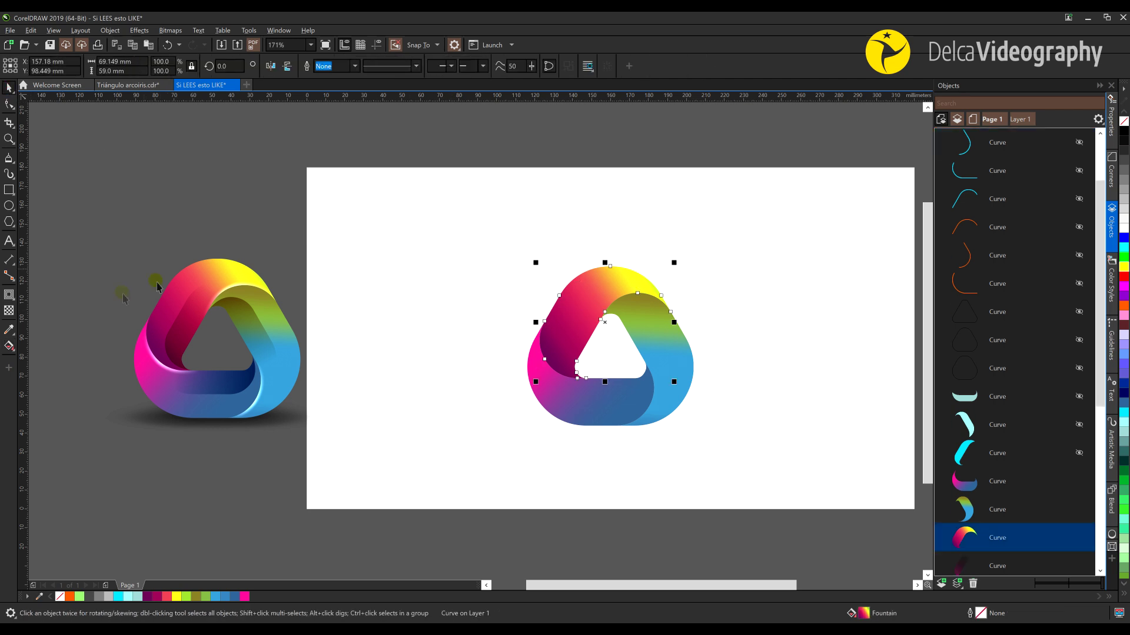
left_click(8, 347)
left_click(41, 344)
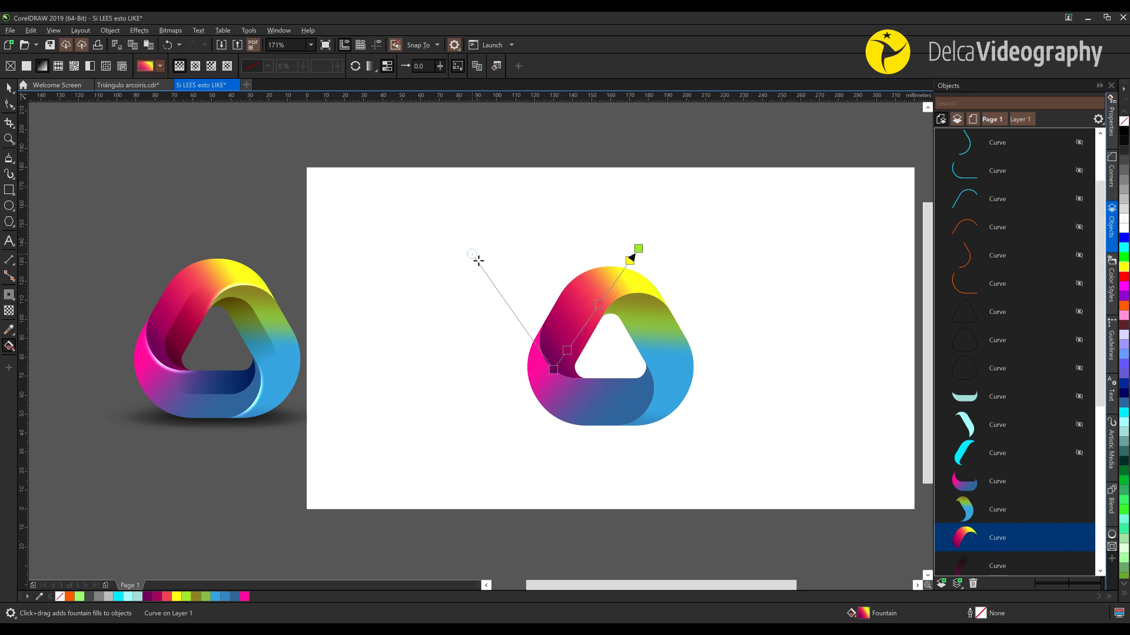
left_click(559, 371)
left_click(546, 372)
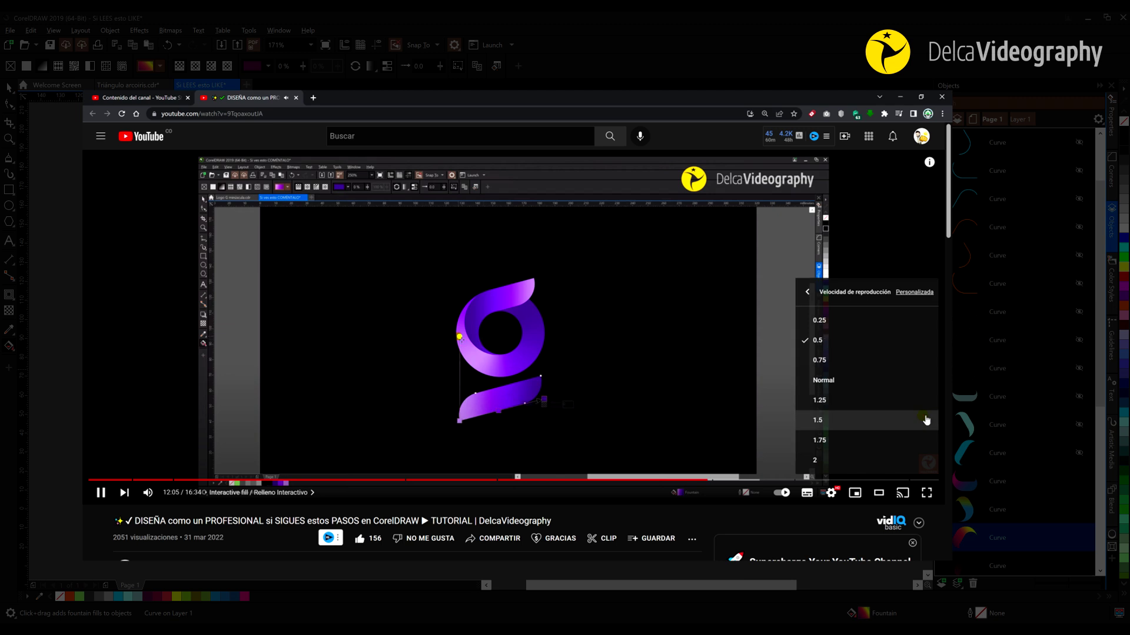
left_click(833, 365)
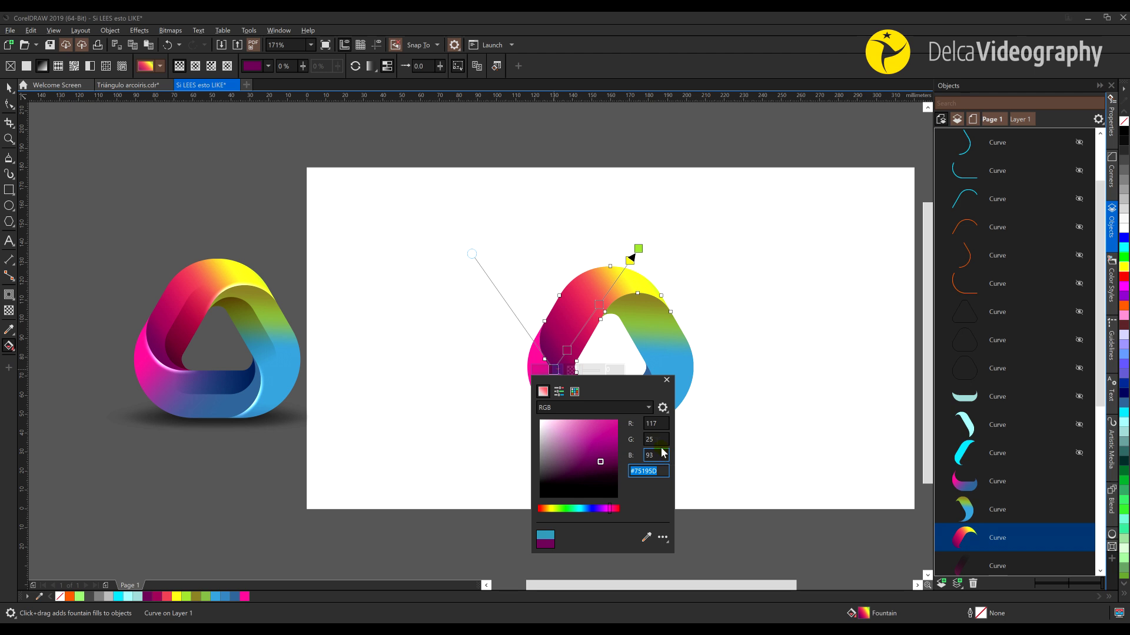
left_click(667, 379)
Step: Check the hex colour values of the nodes at 16% and 54% in the red-to-yellow band's gradient
left_click(567, 352)
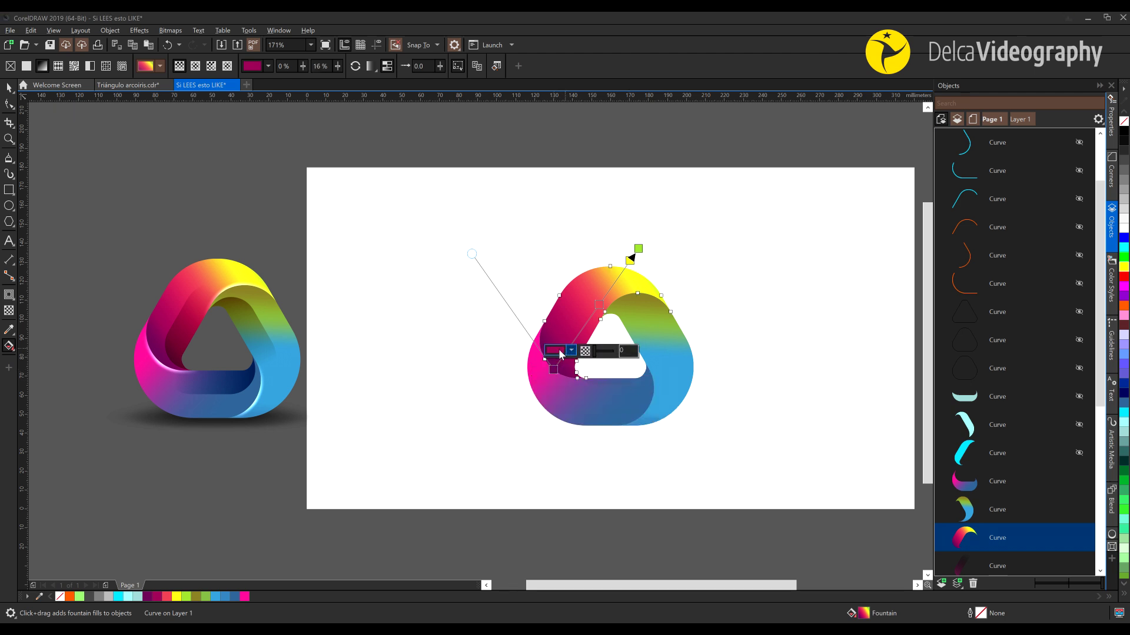
left_click(559, 352)
left_click_drag(679, 460, 641, 458)
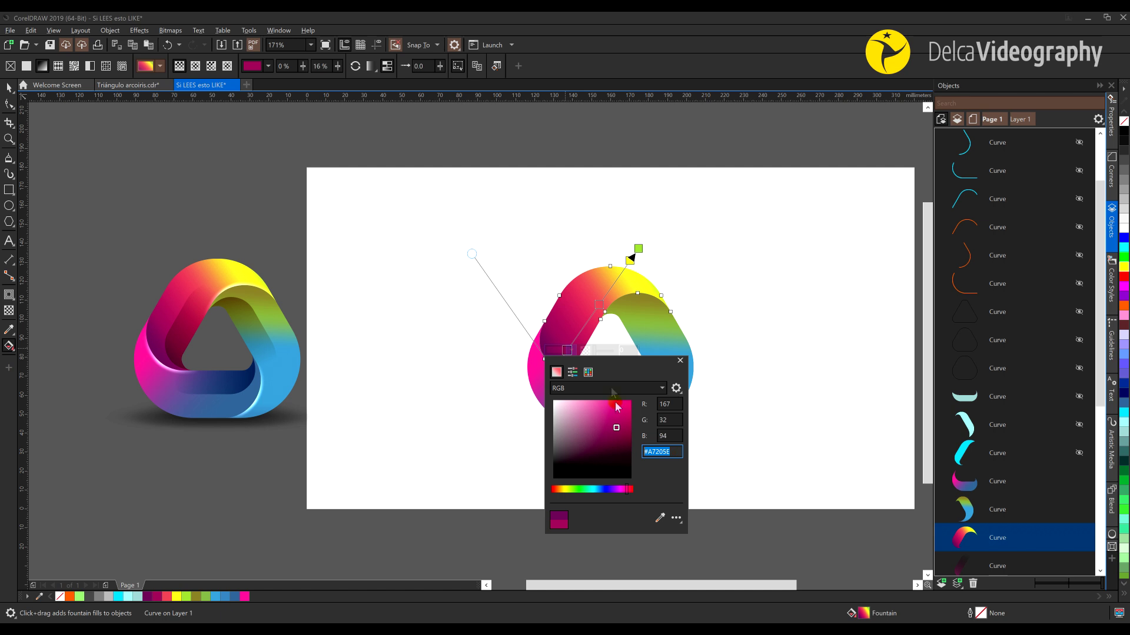
left_click(599, 304)
left_click(587, 304)
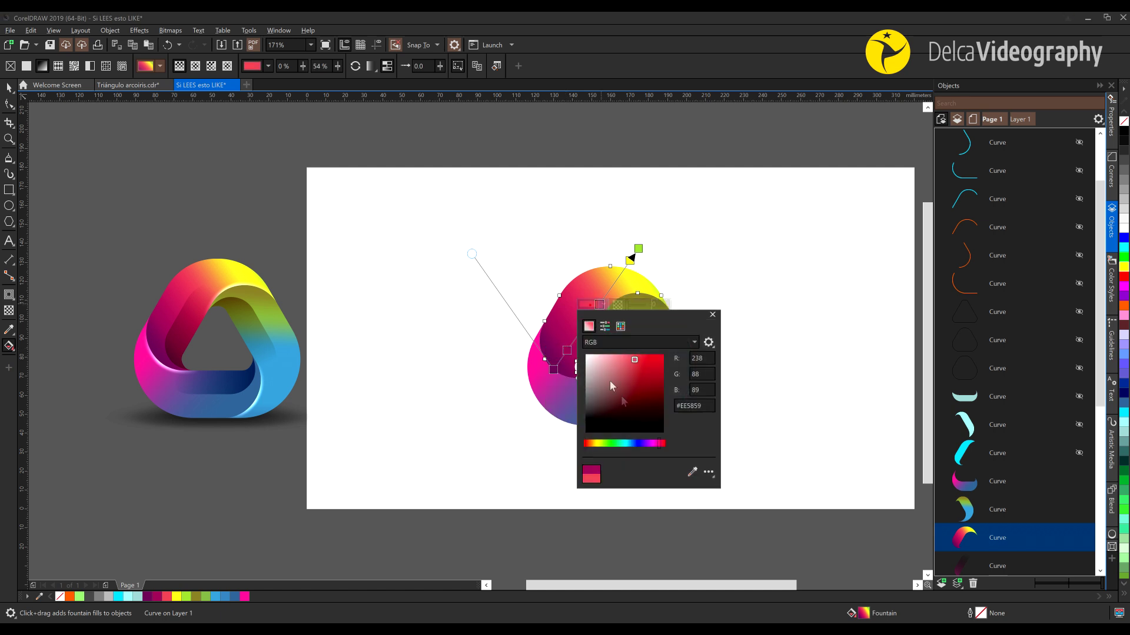
left_click_drag(702, 414, 664, 413)
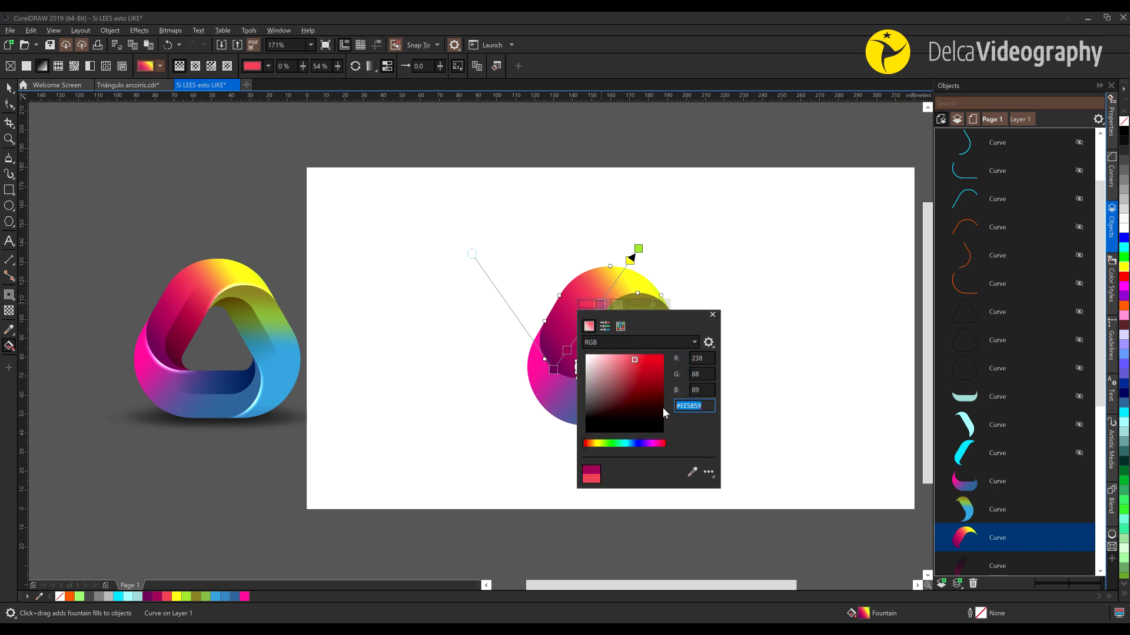
left_click(712, 315)
Step: Check the hex colour value of the yellow node at 90% in the band's gradient
left_click(629, 261)
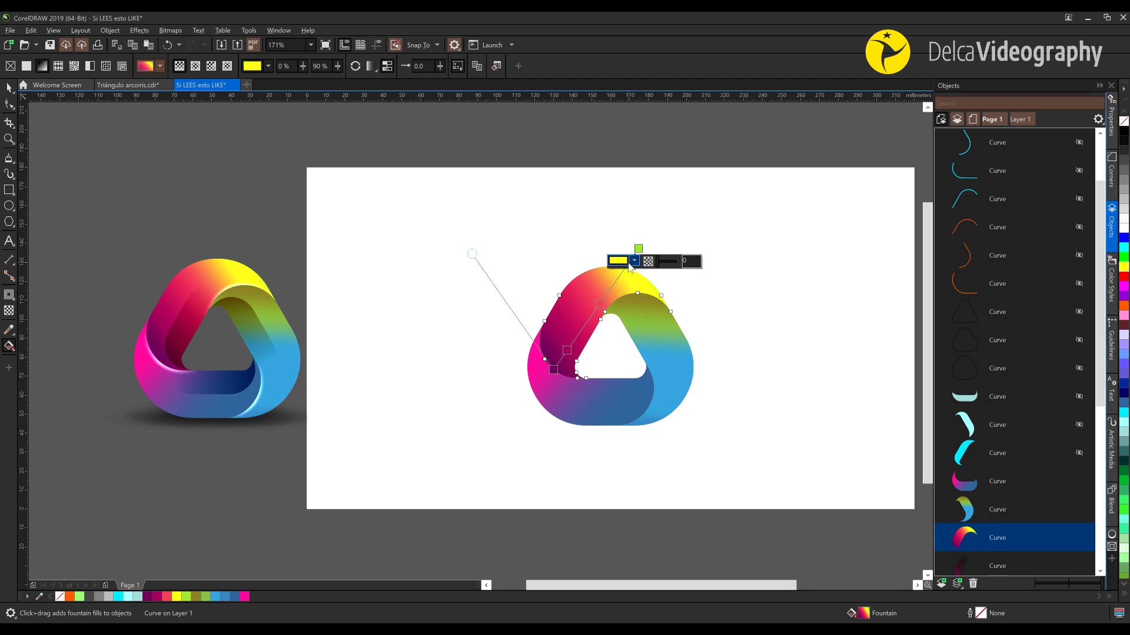
left_click(634, 261)
left_click_drag(740, 372, 684, 368)
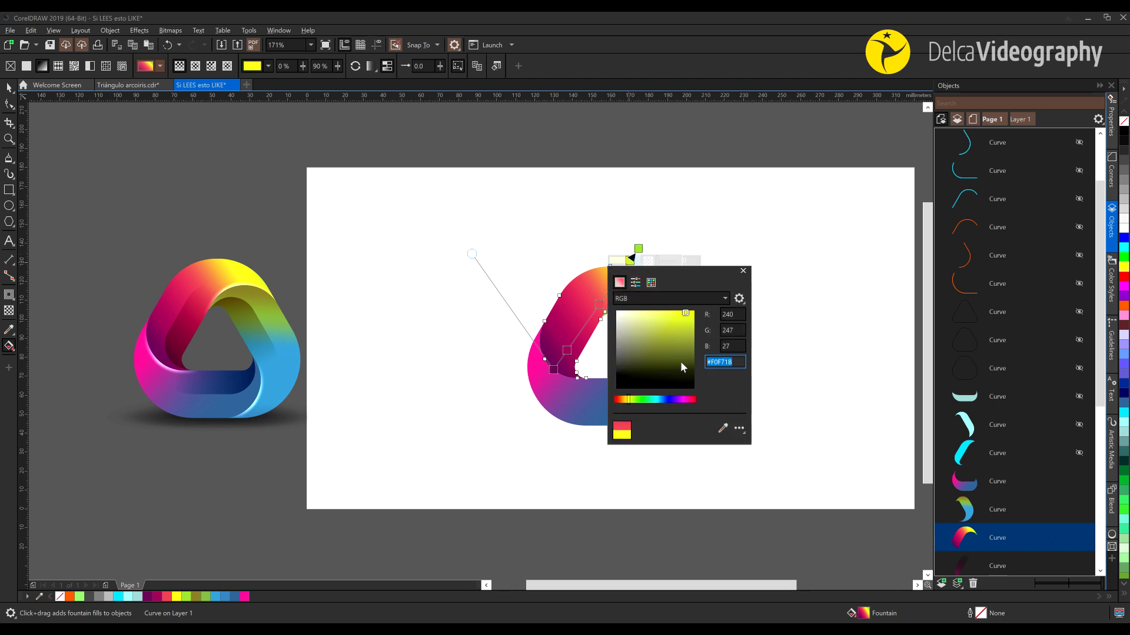
left_click(742, 273)
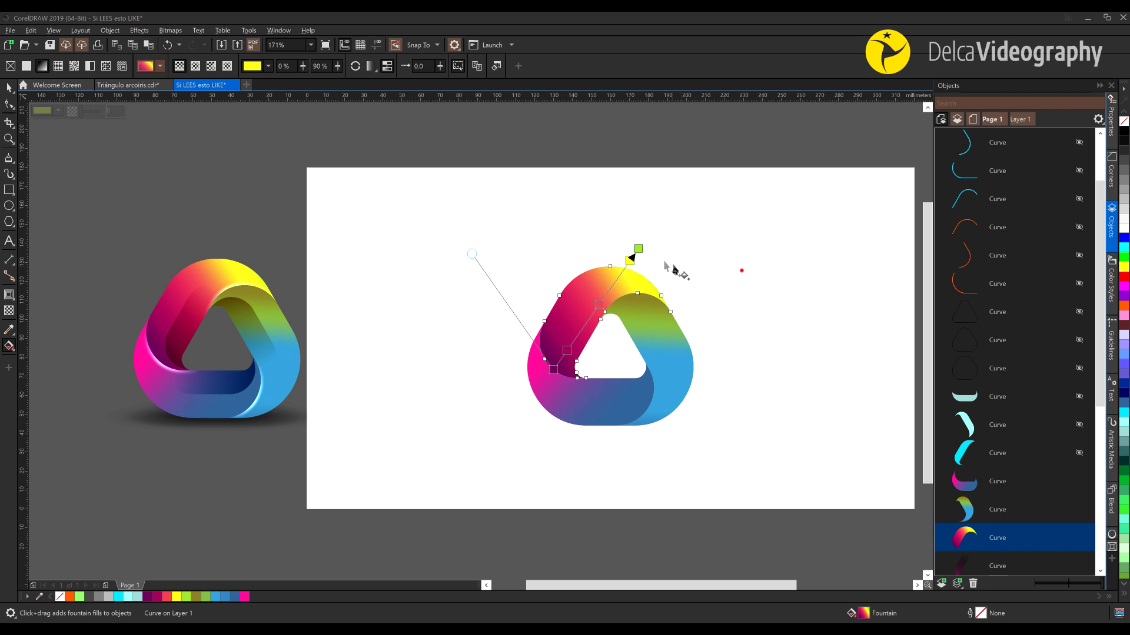
Step: Check the colour of the green end node in the red-to-yellow band's gradient and inspect the band's yellow-green edge up close
left_click(638, 248)
left_click(644, 248)
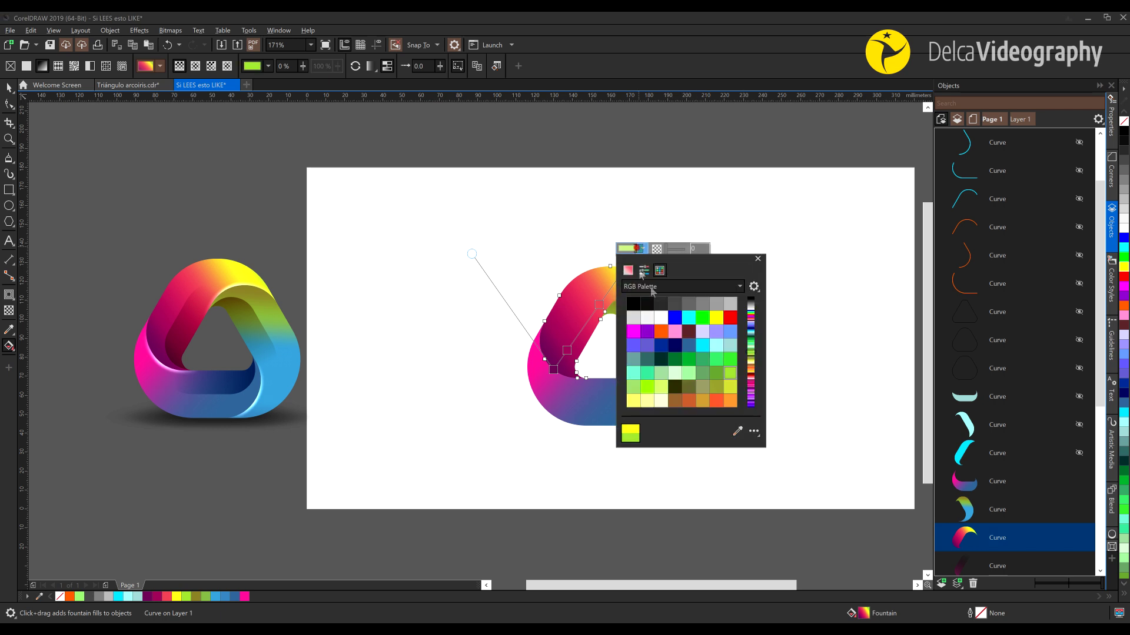
left_click(729, 373)
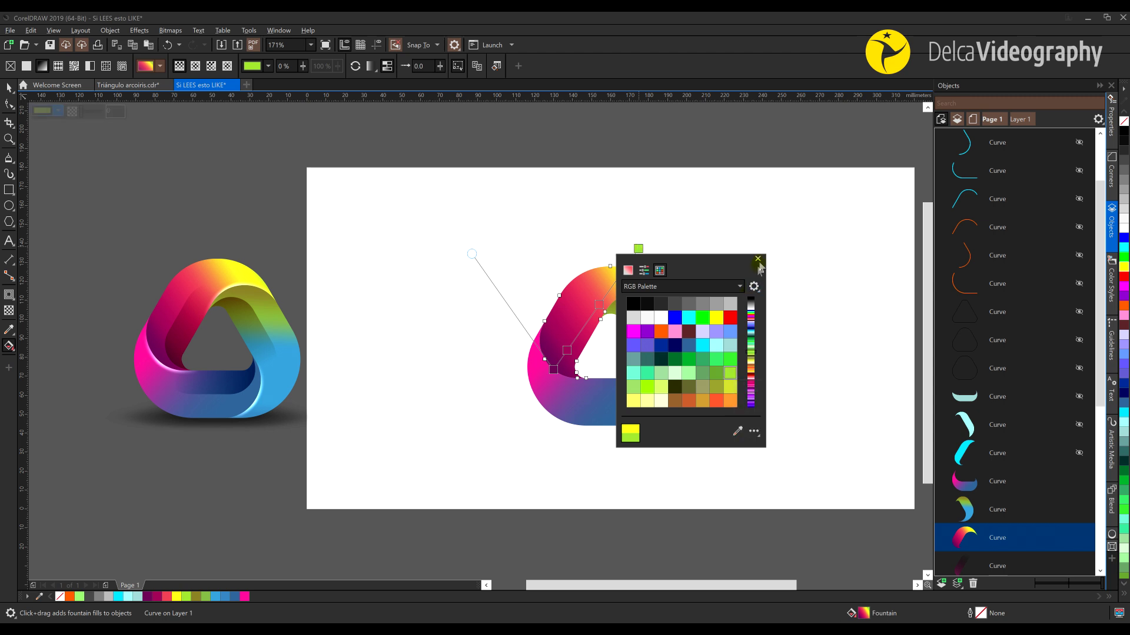
left_click(758, 259)
scroll(645, 289, "up", 5)
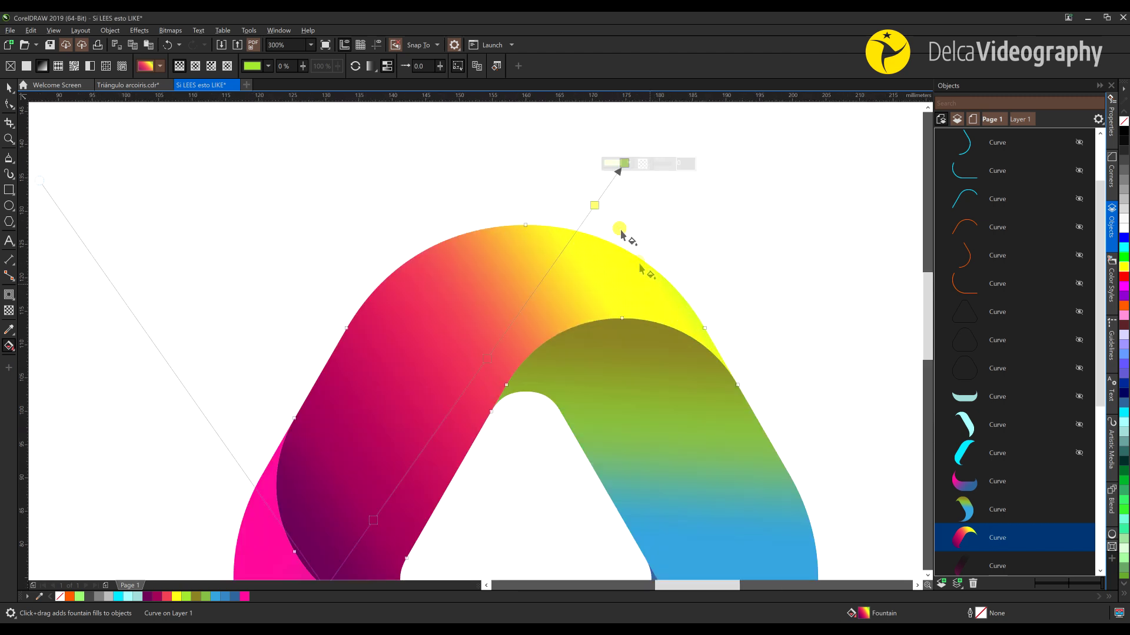
scroll(686, 322, "down", 6)
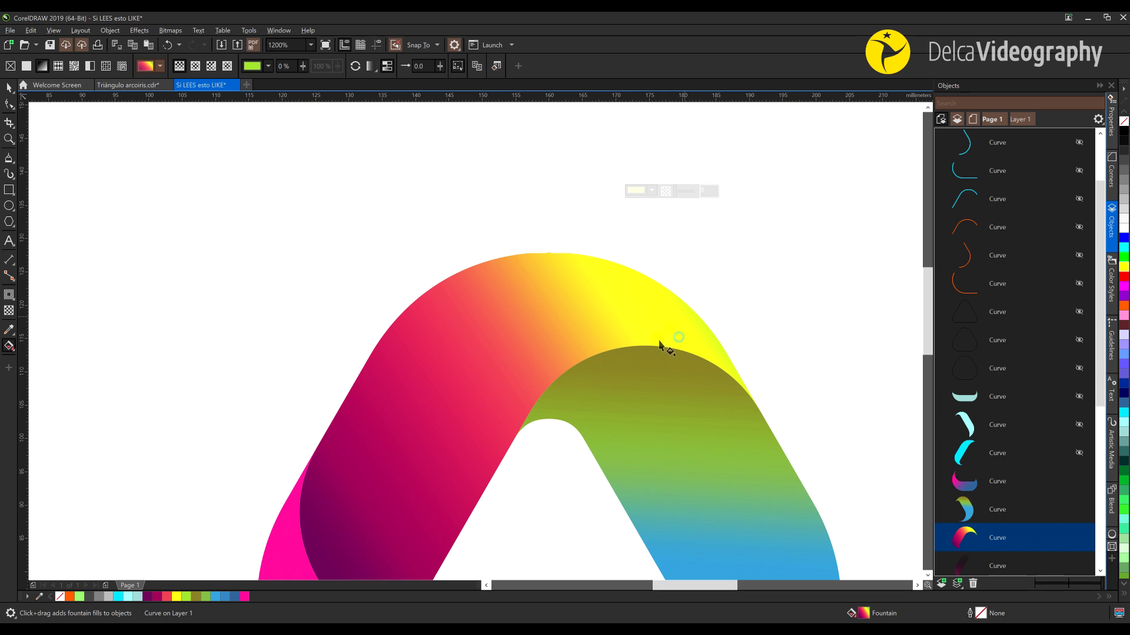
left_click(365, 271)
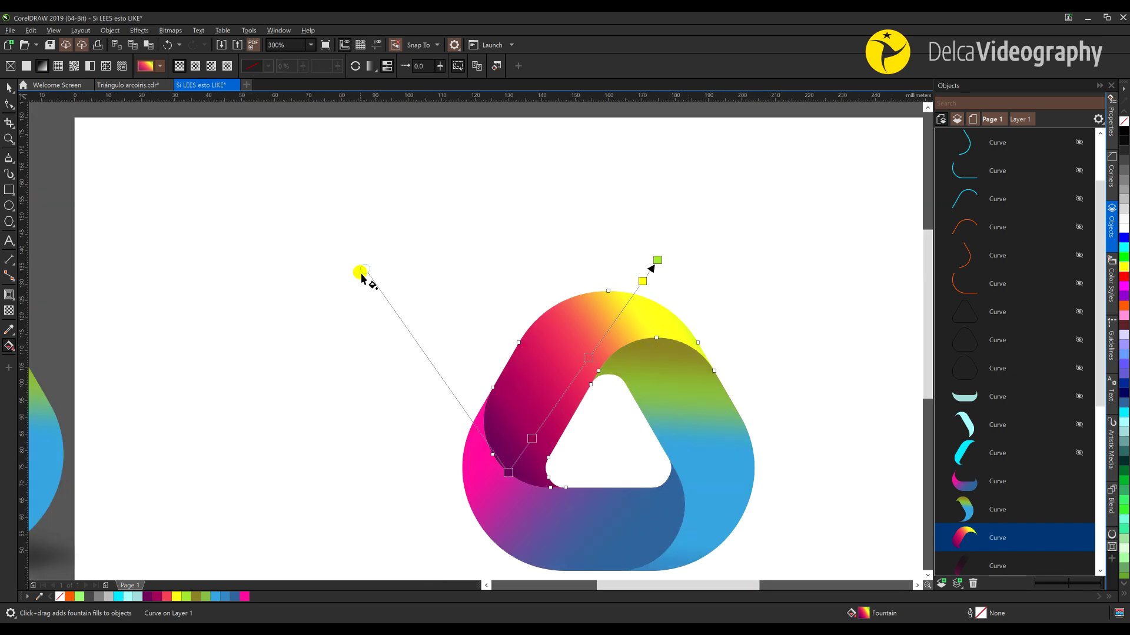
scroll(498, 284, "down", 2)
Step: Show the interactive fill of the green-to-blue band and check the colour values of its start node and 23% node
left_click(630, 353)
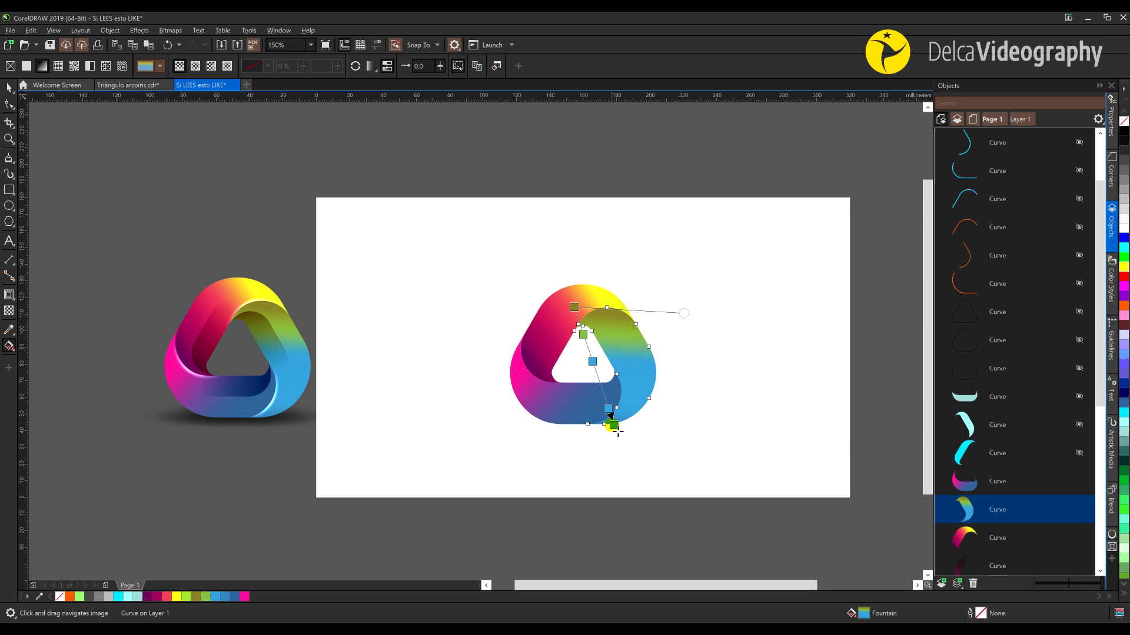
left_click(575, 308)
left_click(568, 308)
left_click_drag(684, 412, 647, 412)
left_click(700, 320)
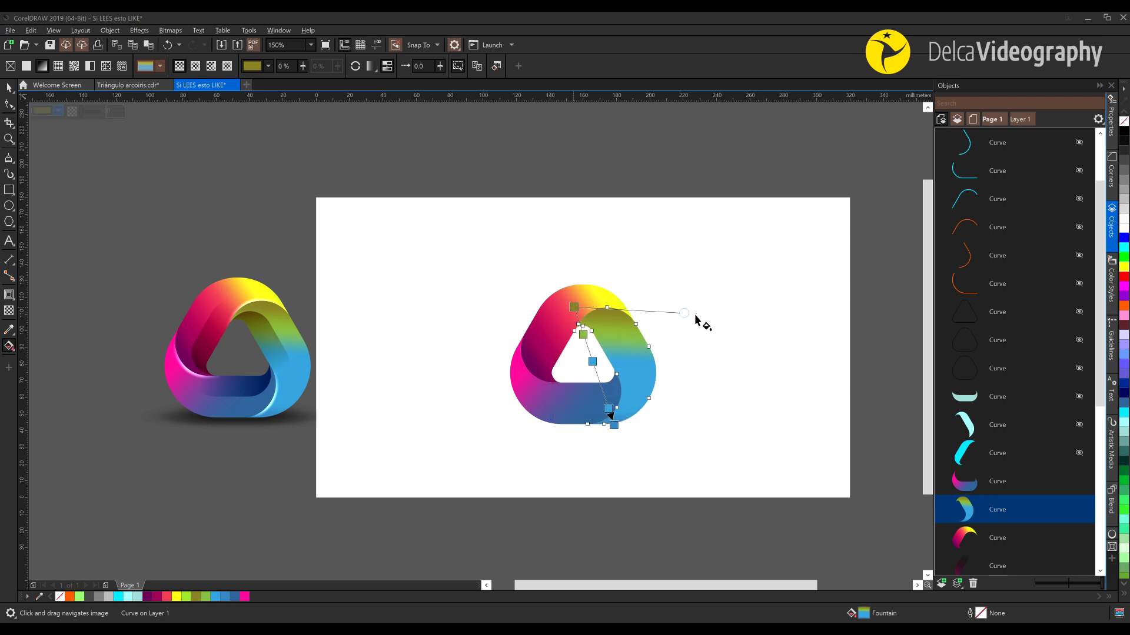
left_click(578, 336)
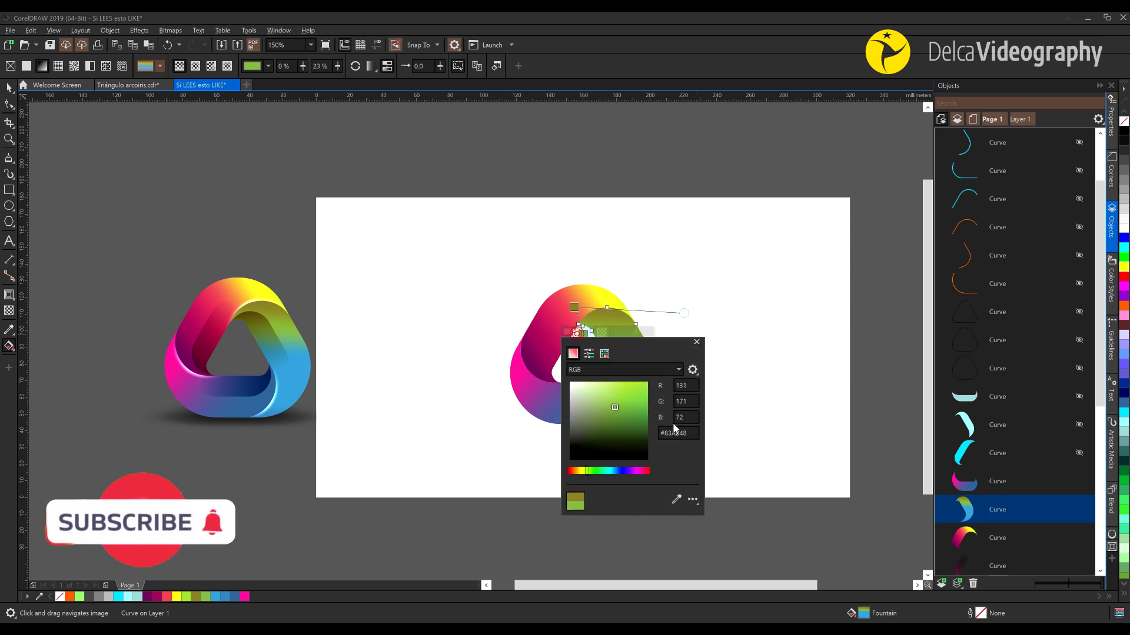
left_click(696, 341)
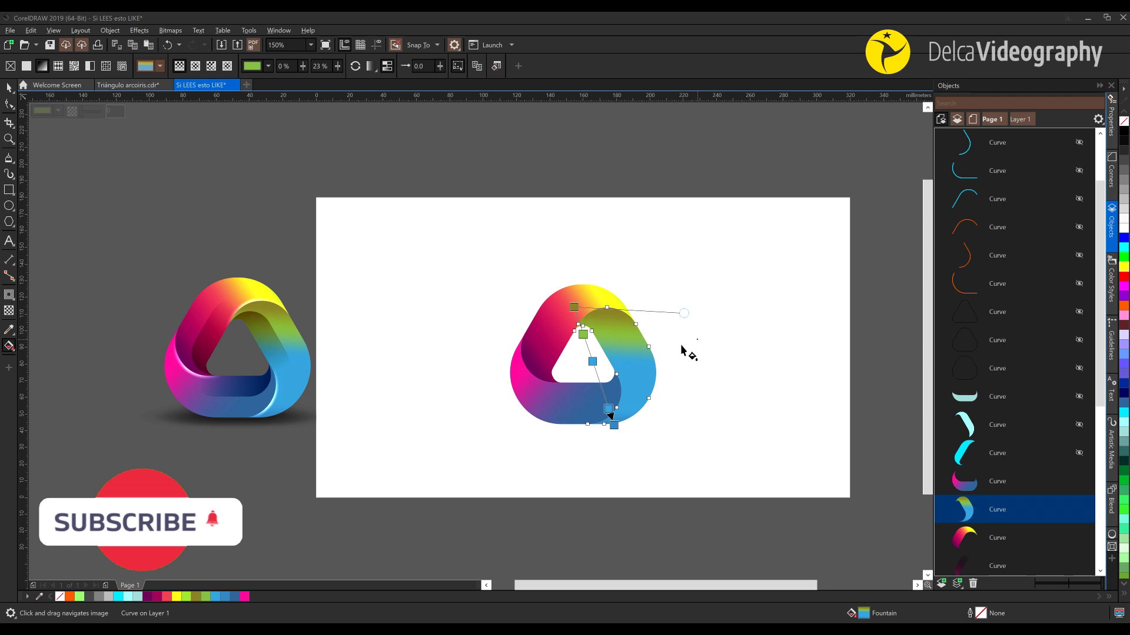
Step: Check the RGB and hex values of the light blue node at 46% in the green-to-blue band's gradient
left_click(608, 409)
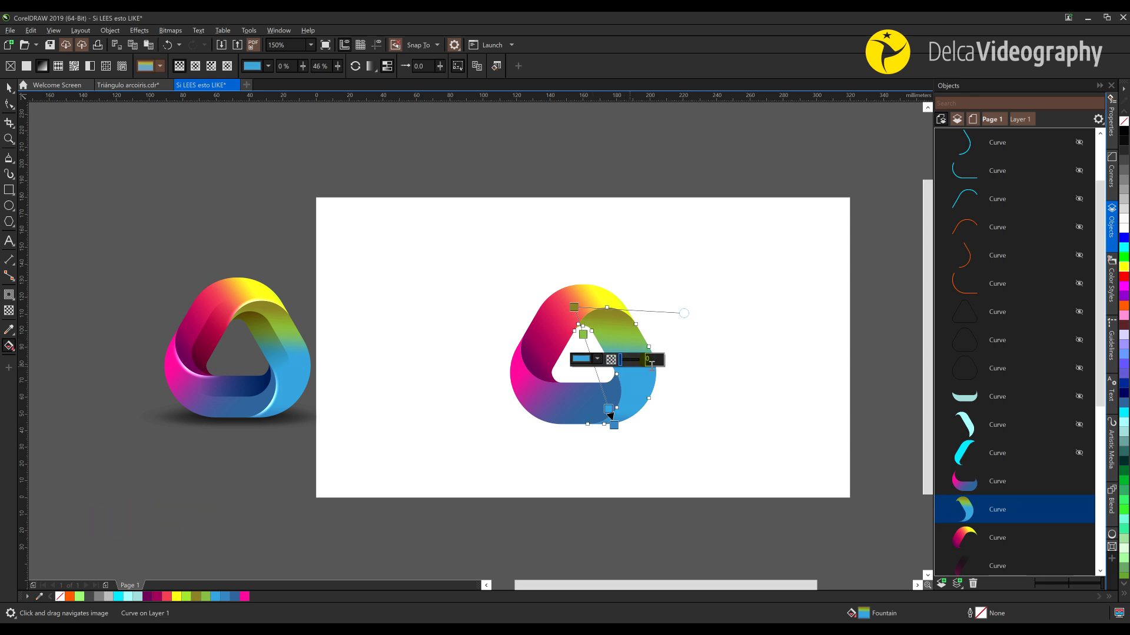
left_click(597, 359)
left_click(703, 461)
double_click(703, 463)
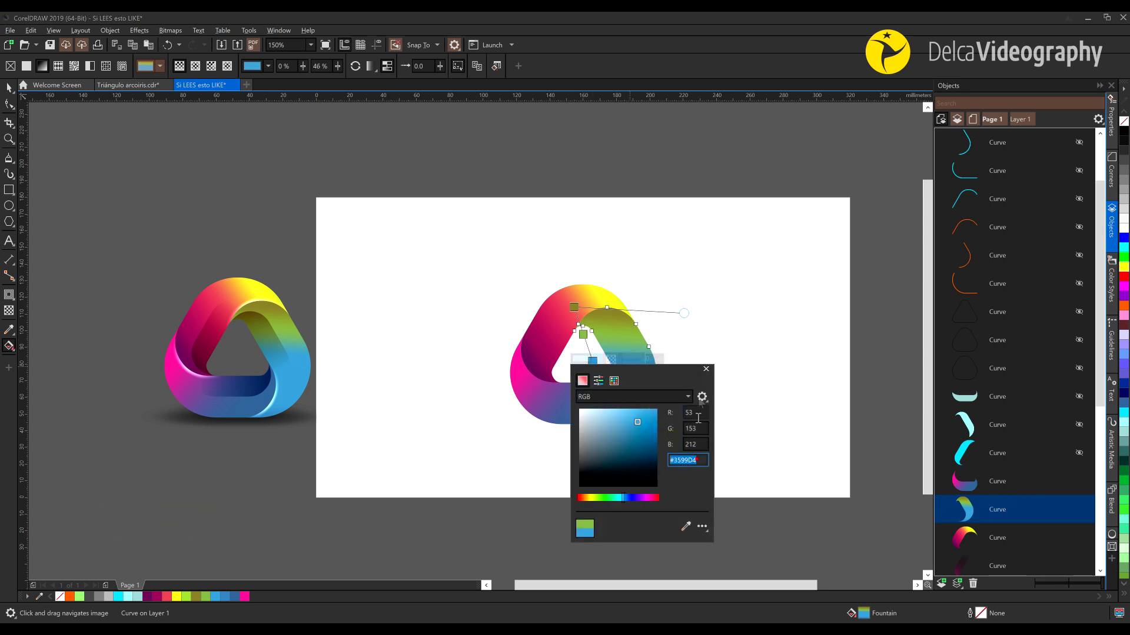
left_click(706, 370)
Step: Check the RGB and hex values of the last two blue nodes in the green-to-blue band's gradient
left_click(613, 423)
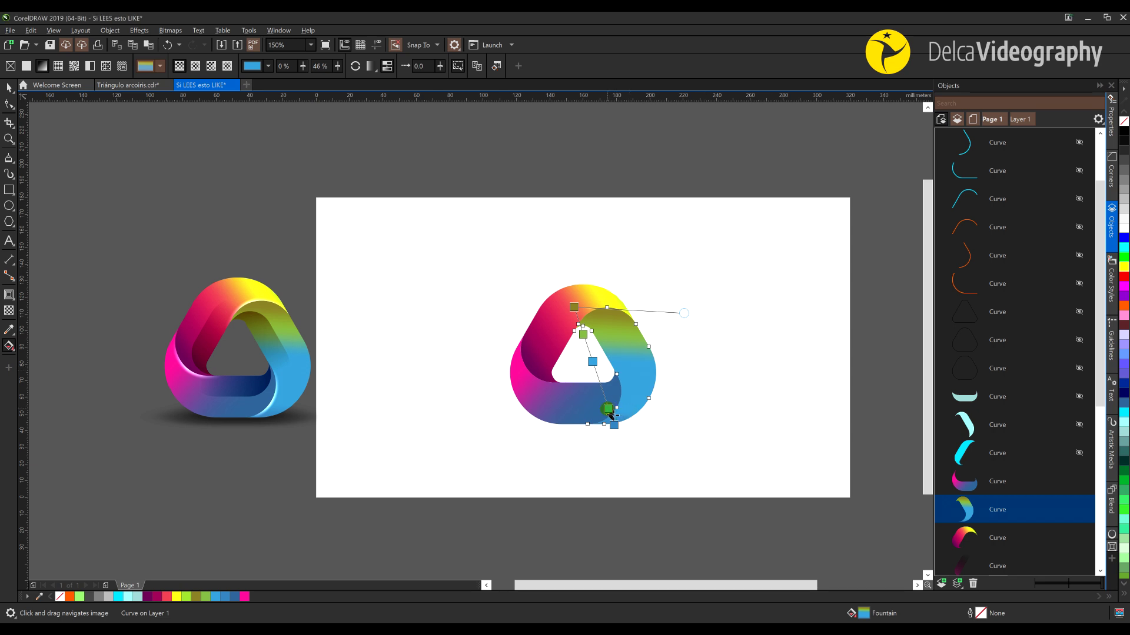
left_click(613, 406)
double_click(703, 507)
left_click(722, 417)
left_click(609, 409)
left_click(608, 424)
double_click(719, 494)
double_click(721, 524)
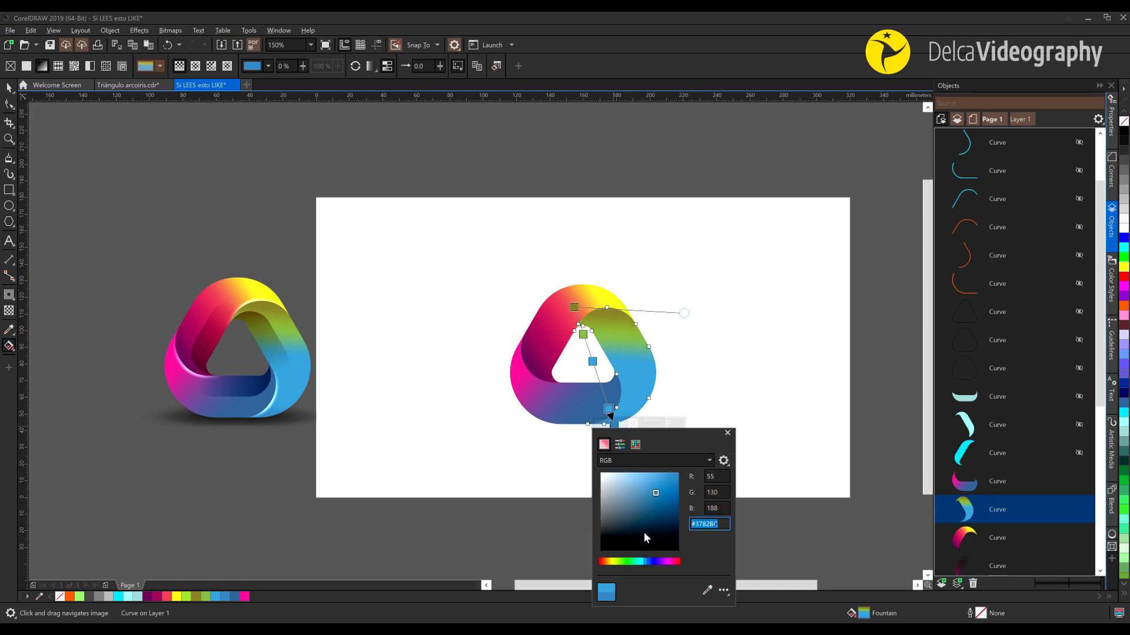
left_click(726, 433)
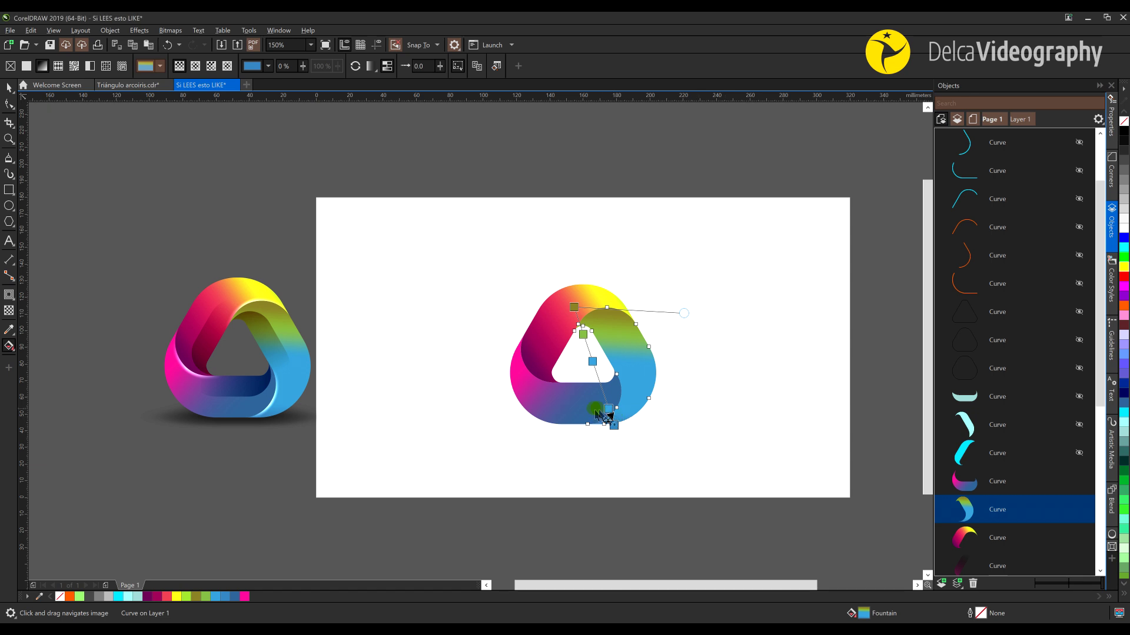
Step: Show the interactive fill of the blue-to-magenta band and check the colours of its blue start node and magenta end node
left_click(584, 413)
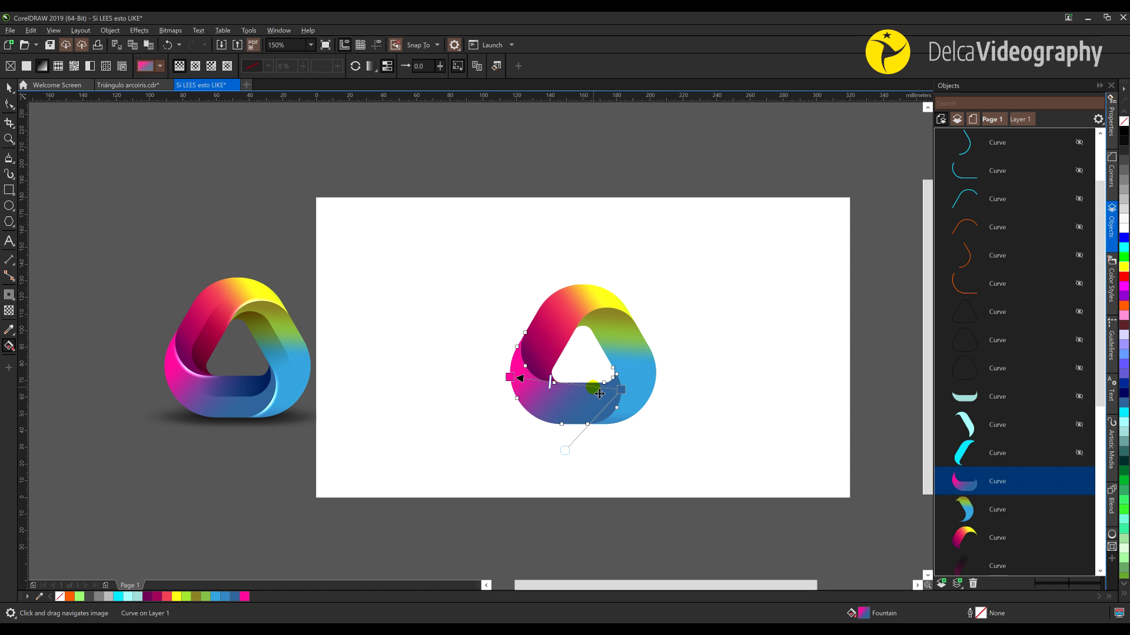
left_click(621, 389)
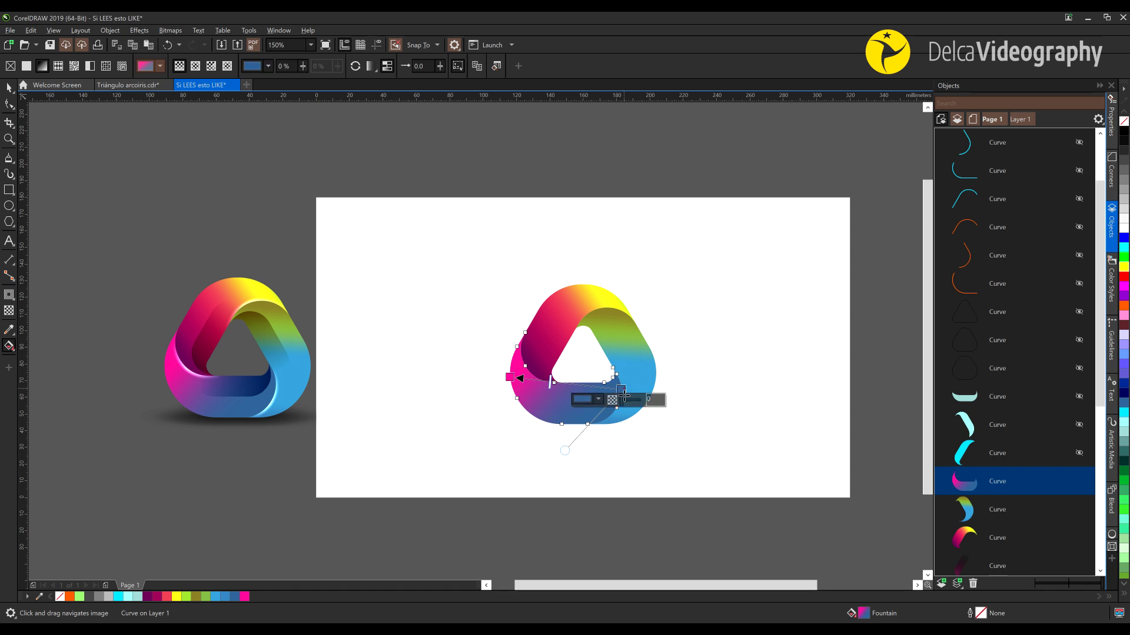
left_click(582, 401)
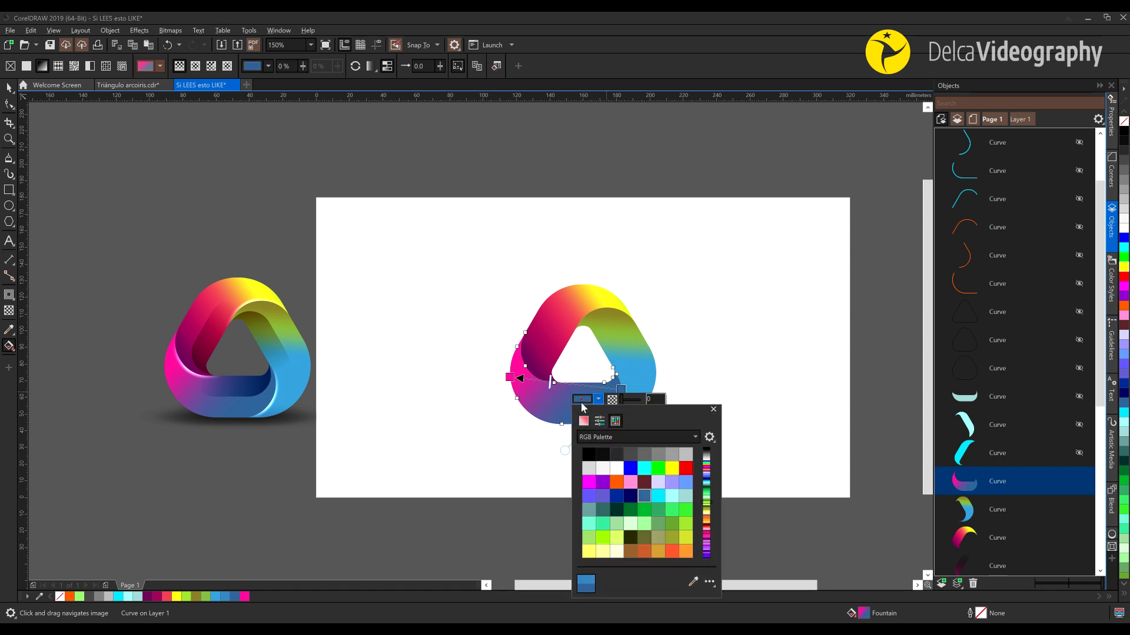
left_click(646, 495)
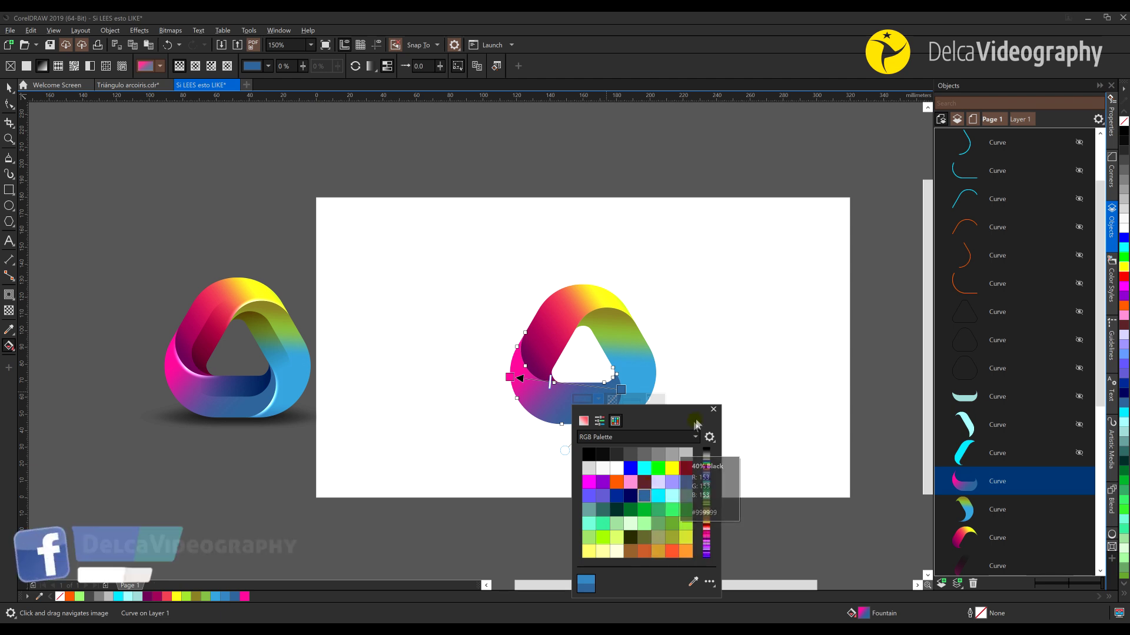
left_click(520, 380)
left_click(486, 386)
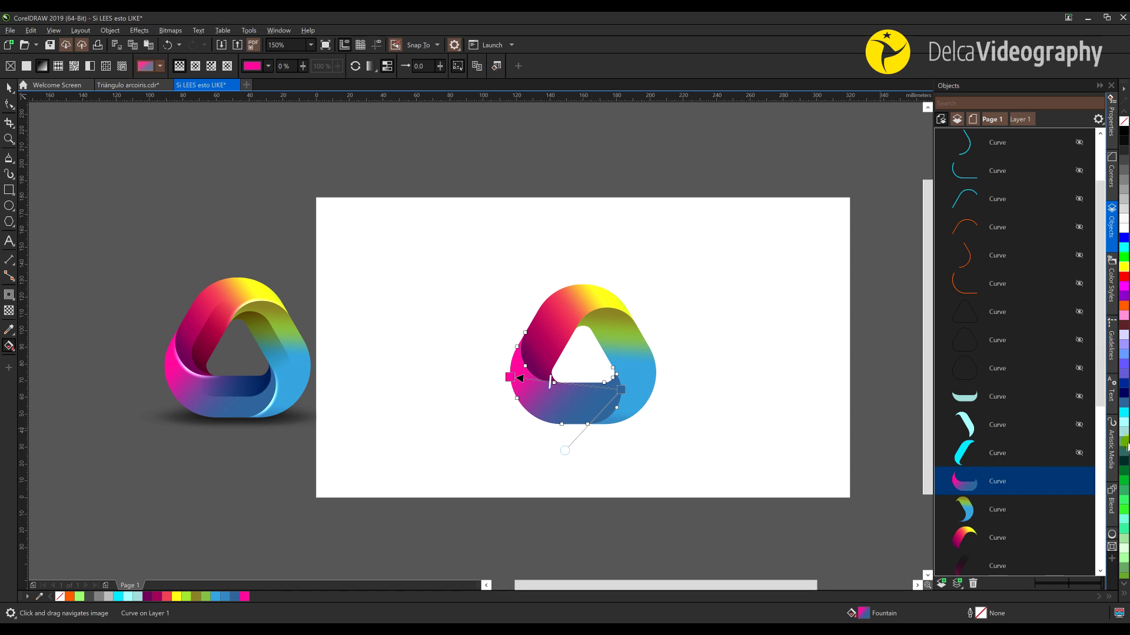
left_click(462, 392)
Step: Unhide the three cyan-toned inner shading curves of the page logo and clear the selection
left_click(998, 451)
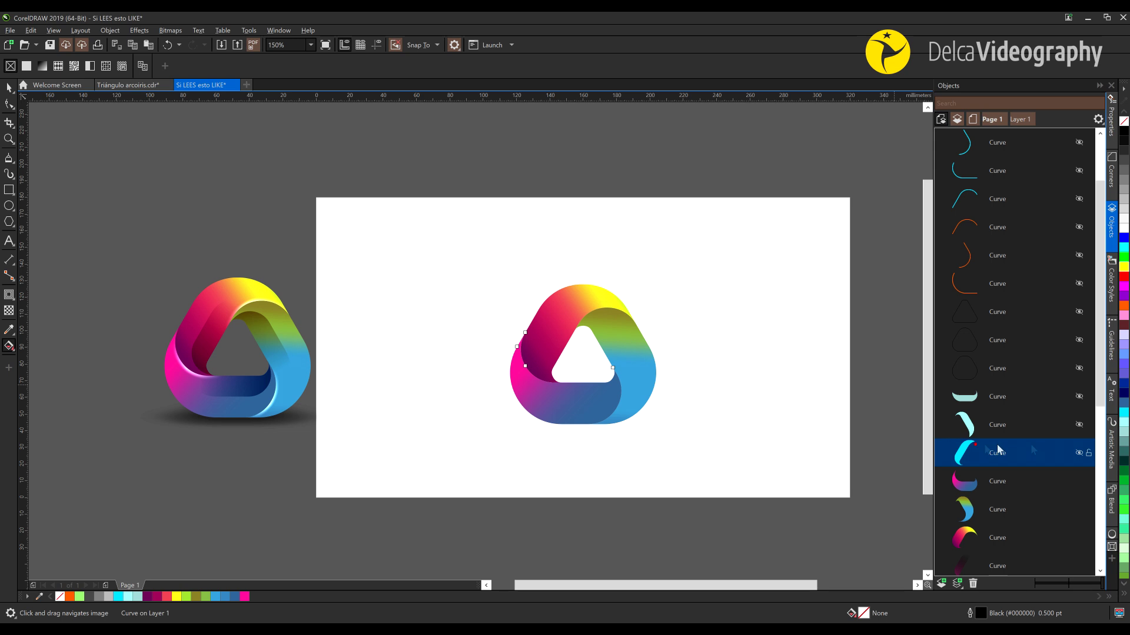
left_click(1078, 454)
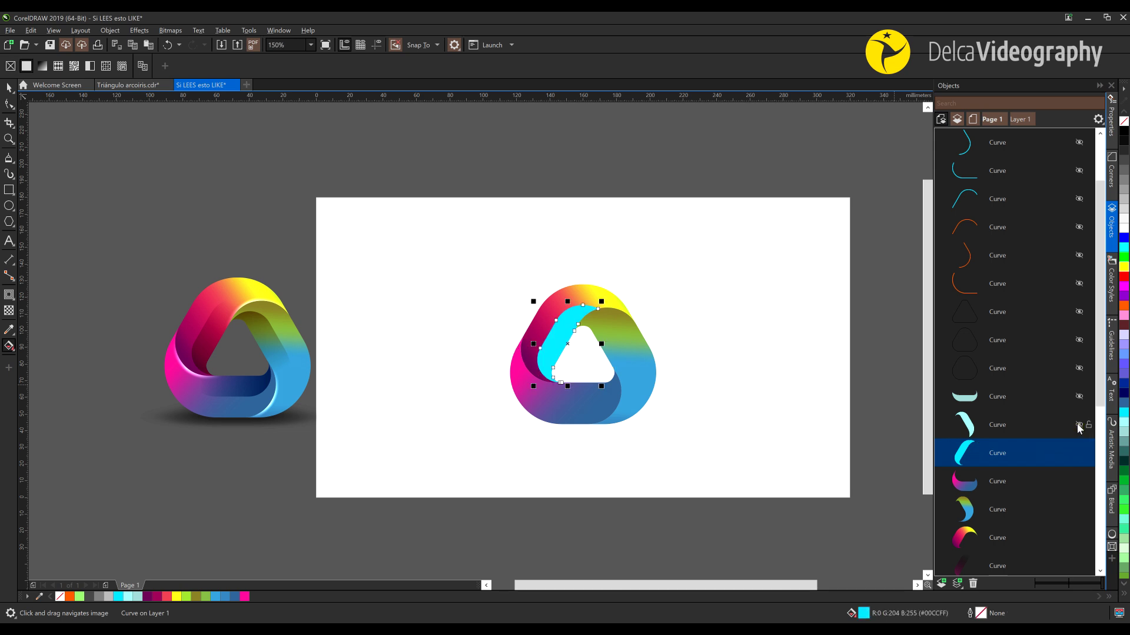
left_click(1078, 424)
left_click(1079, 396)
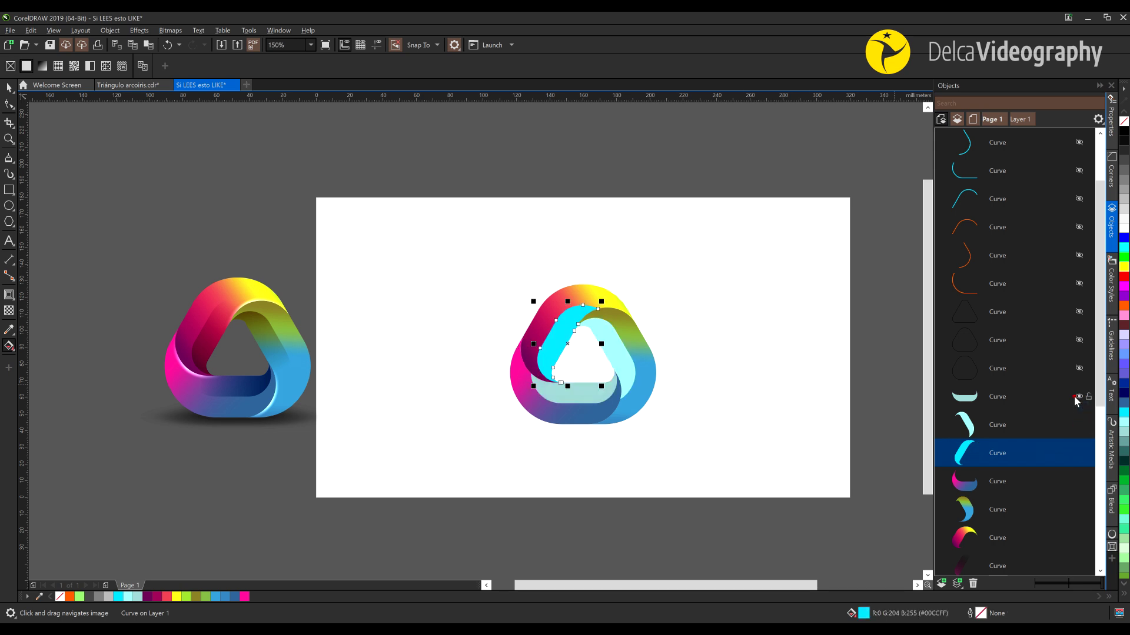
left_click(728, 341)
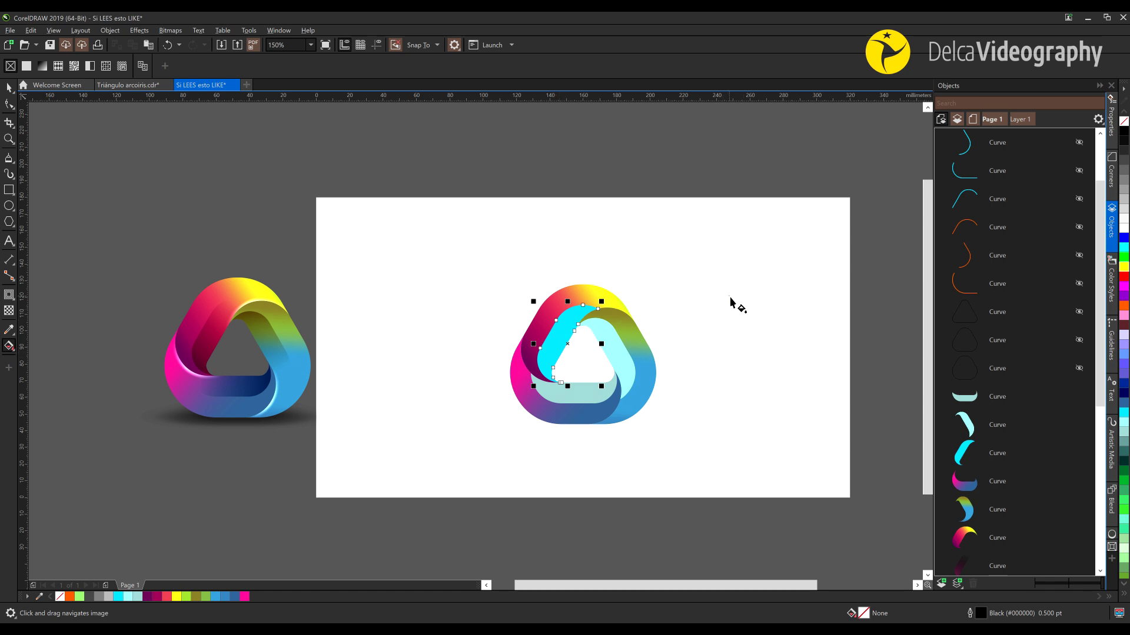
Step: Recolour the three inner shading curves with the reference logo's fills: left one crimson #993366, right one brown #996633, bottom one blue #336699
left_click(1000, 565)
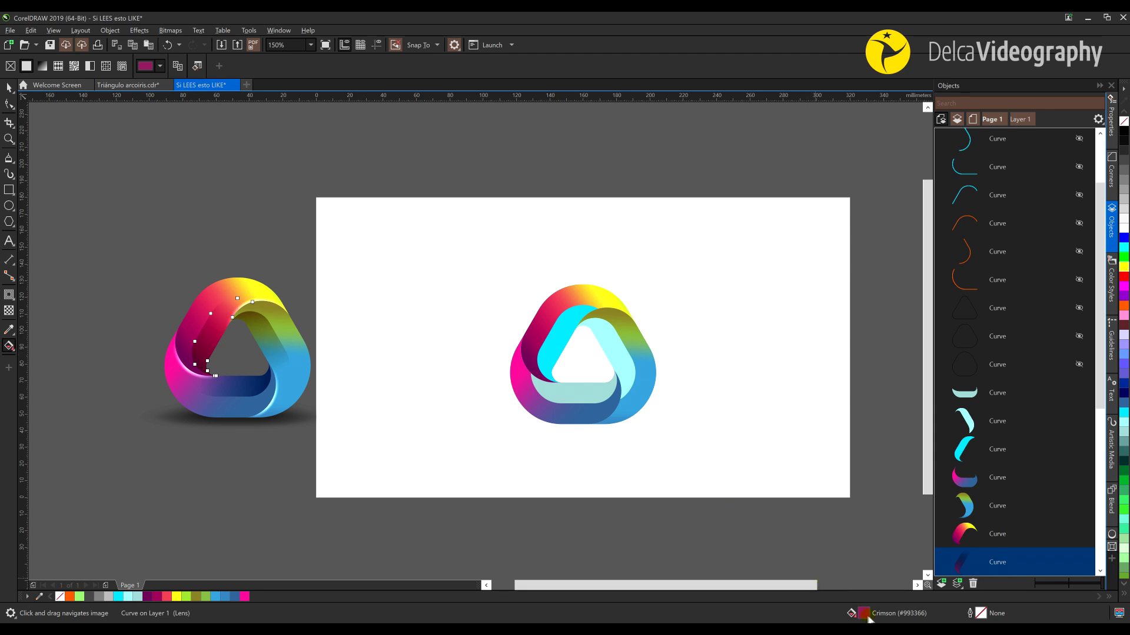
left_click(562, 356)
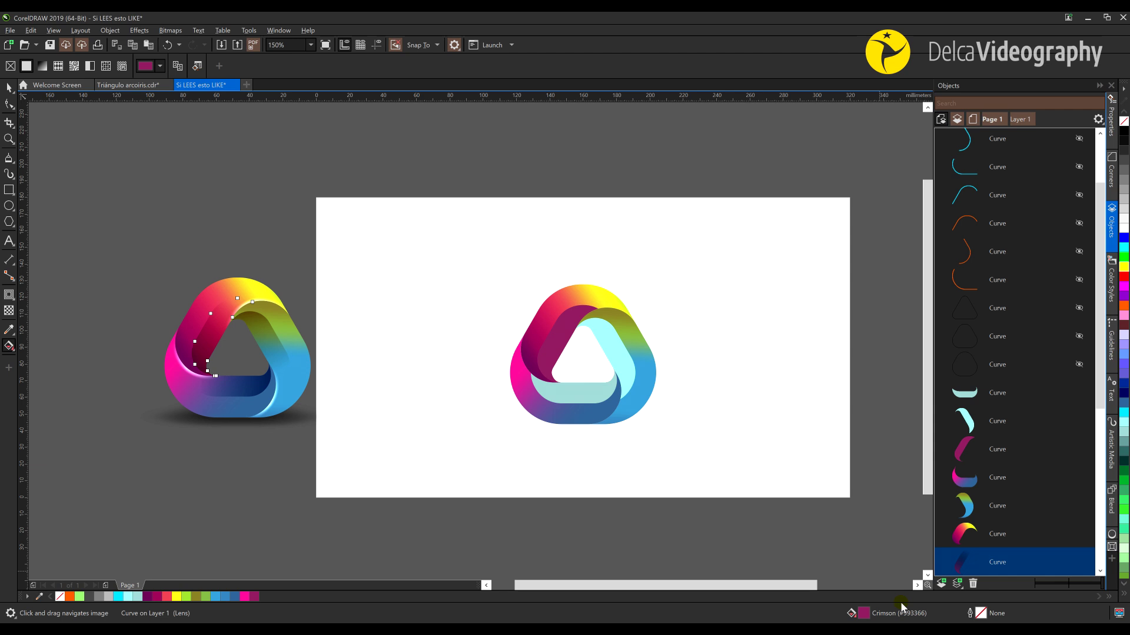
left_click(268, 347)
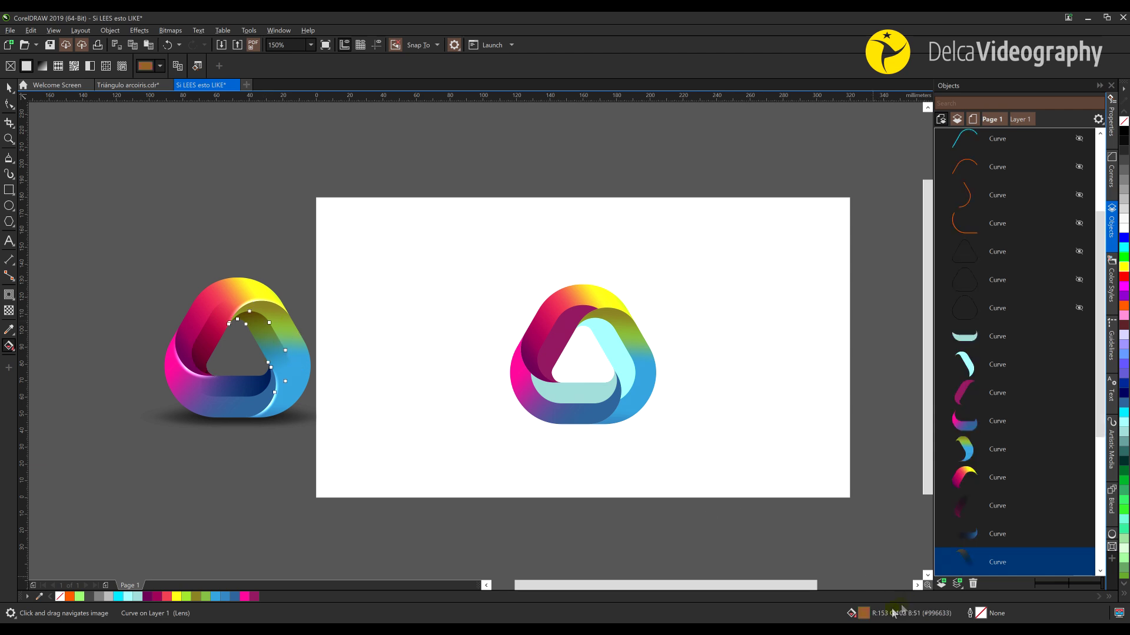
left_click(610, 353)
left_click(236, 385)
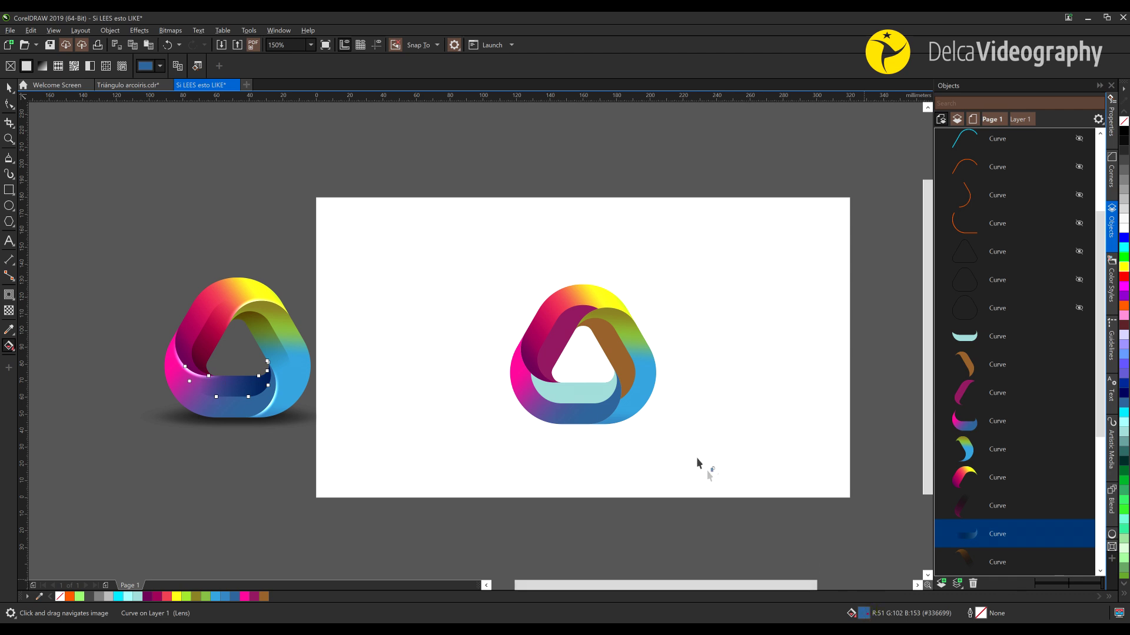
left_click(574, 393)
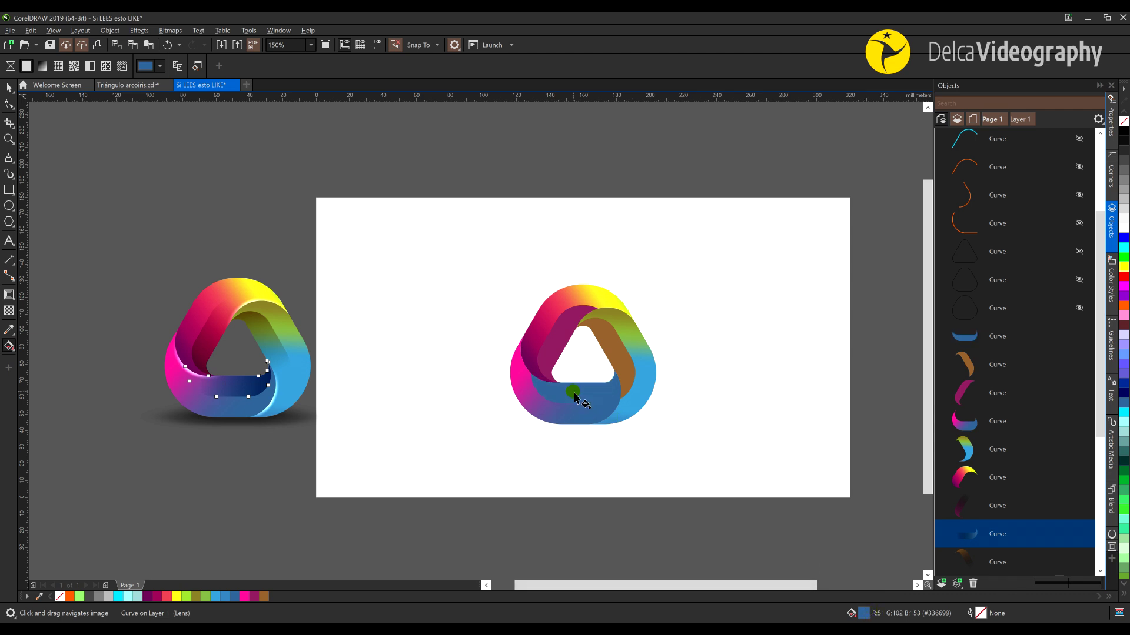
left_click(582, 367)
left_click(235, 340)
left_click(340, 337)
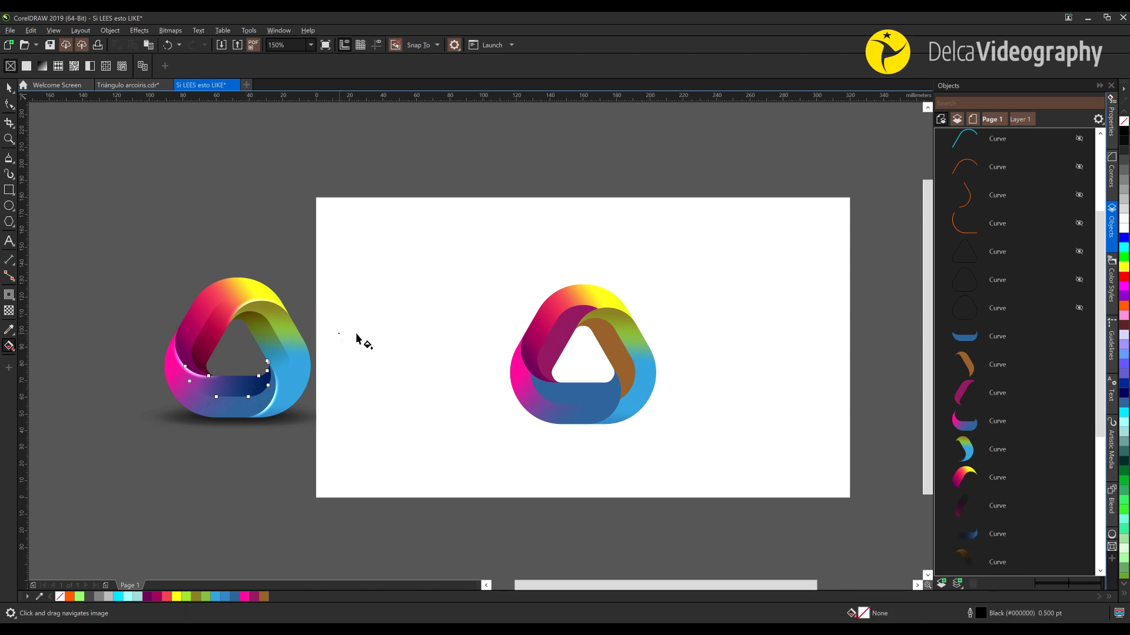
Step: Copy the fountain transparency of the reference logo's left inner shading to the crimson inner curve, using the Multiply merge mode
left_click(217, 341)
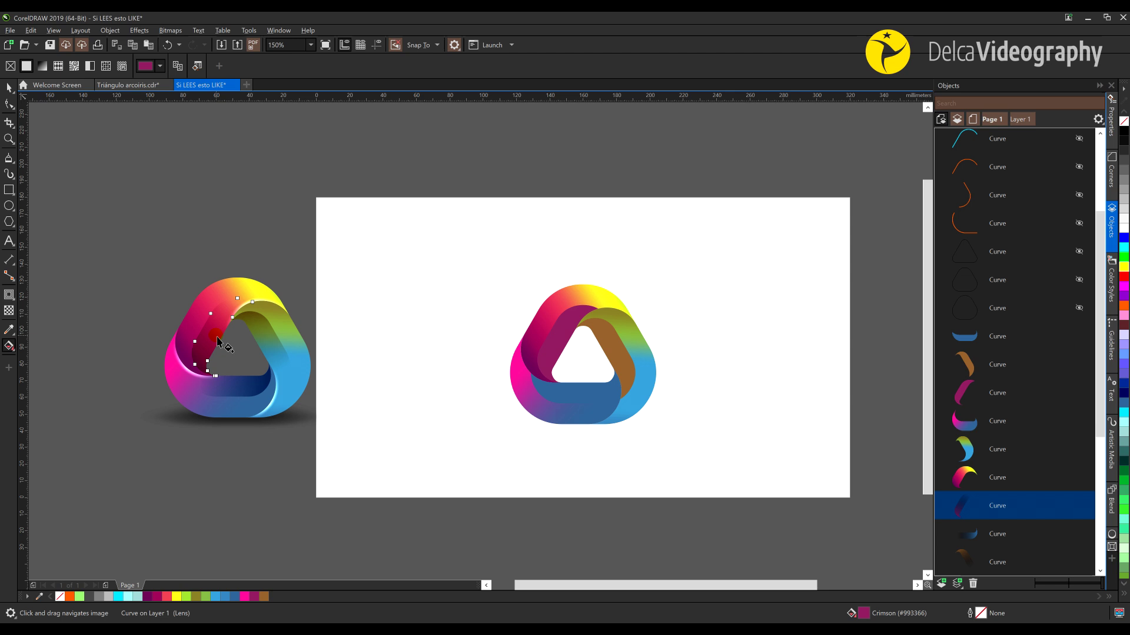
key("ctrl+z")
left_click(489, 304)
left_click(563, 334)
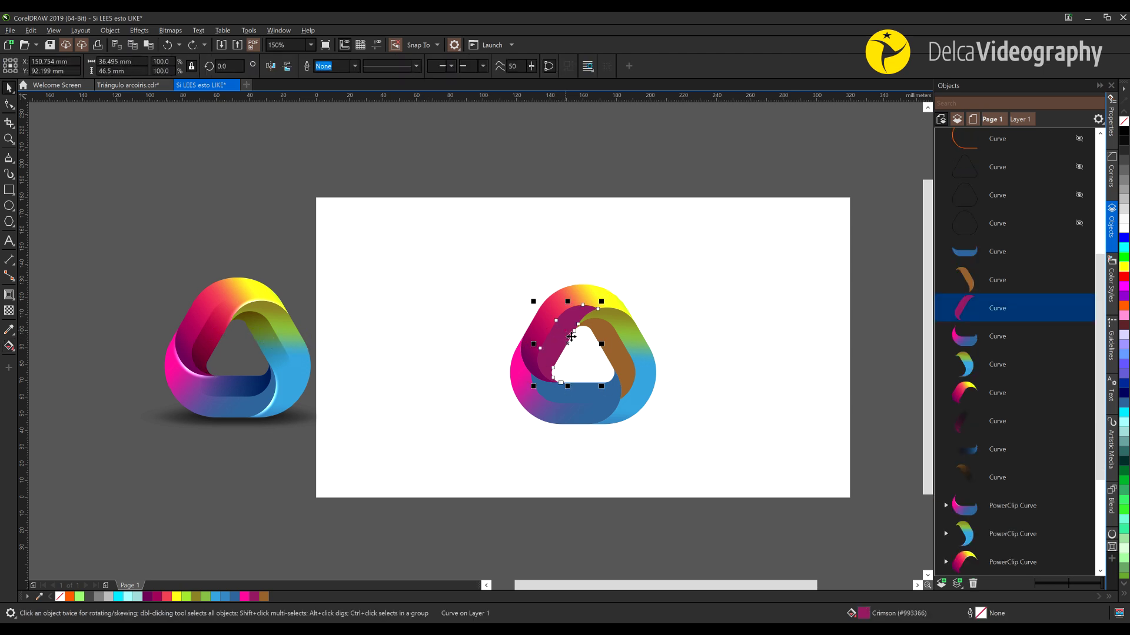
left_click(9, 295)
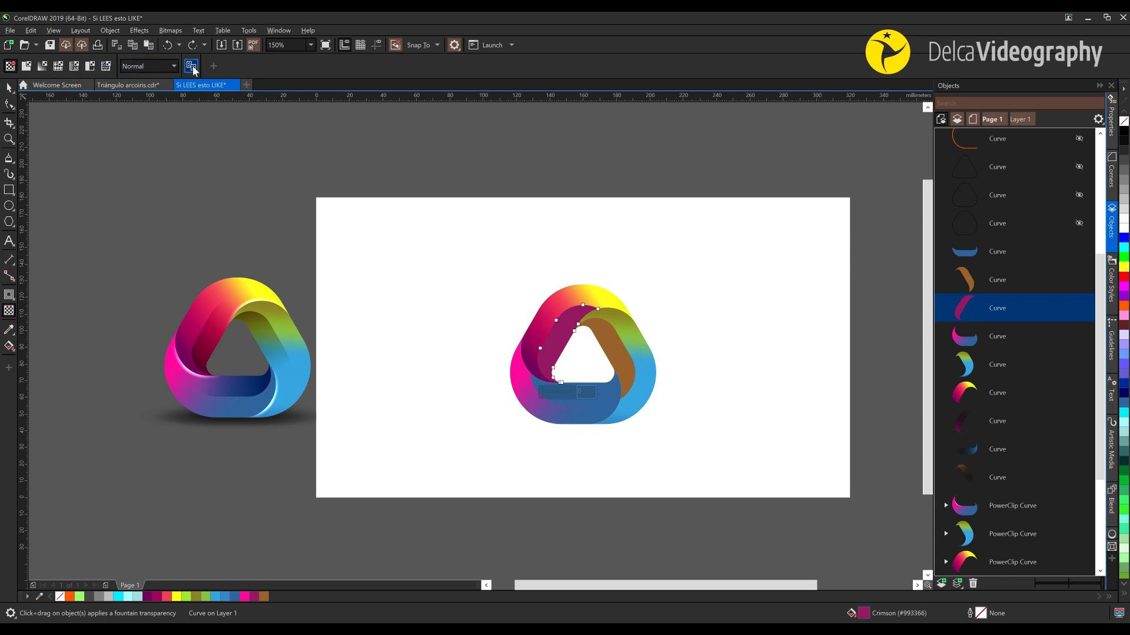
left_click(219, 334)
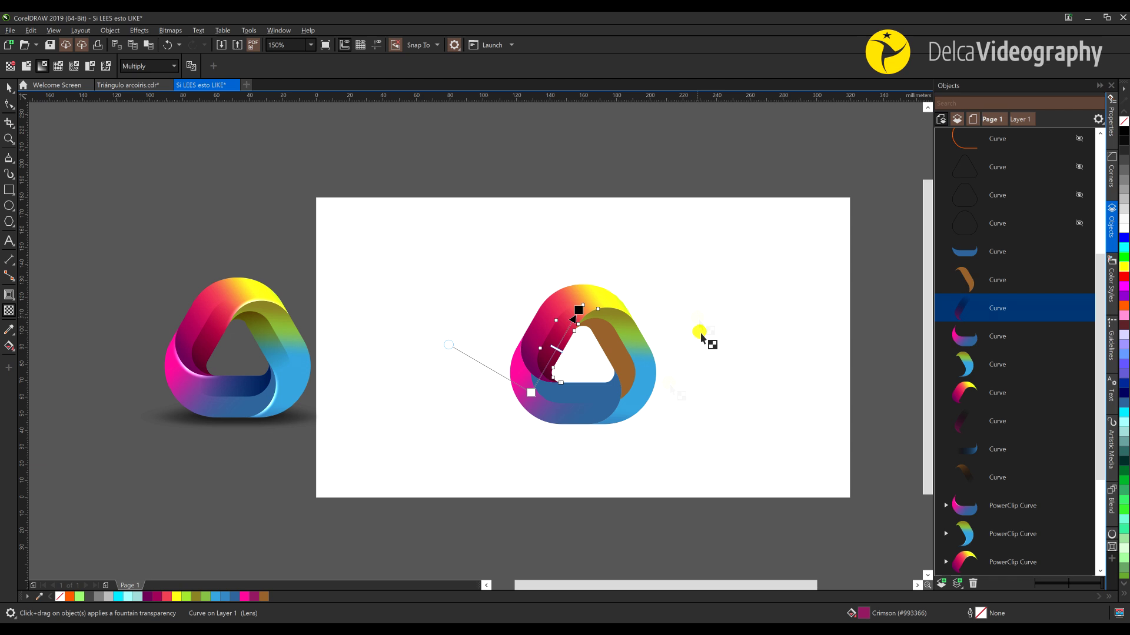
left_click(137, 66)
left_click(135, 125)
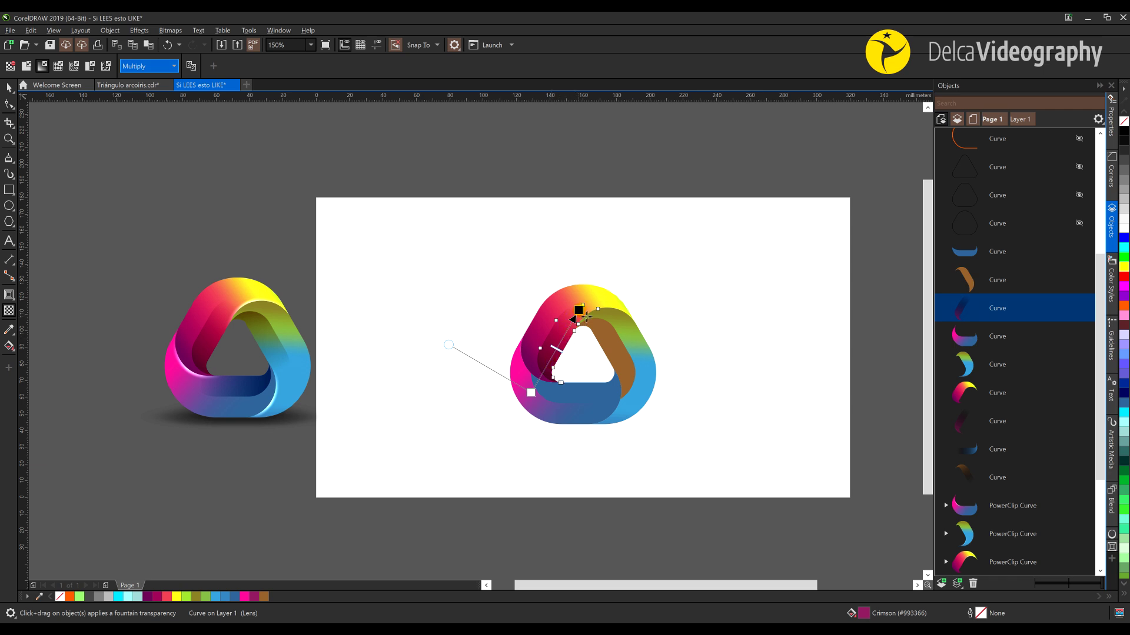
left_click(527, 292)
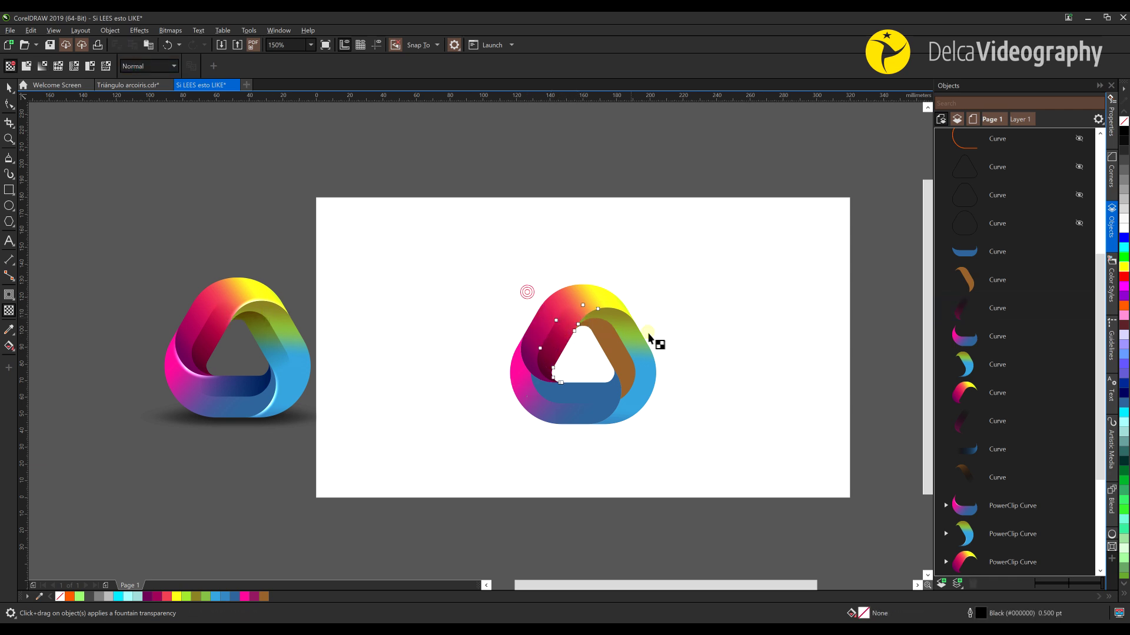
Step: Apply a diagonal fountain transparency to the brown inner curve, following the reference's direction, with the Multiply merge mode
left_click(266, 343)
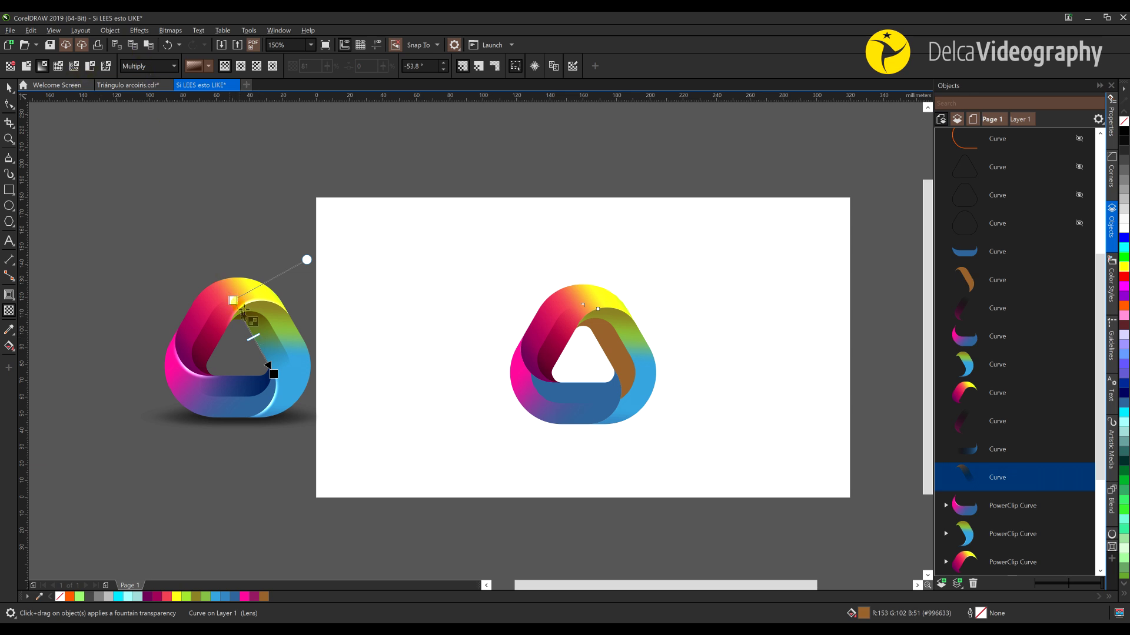
left_click(608, 343)
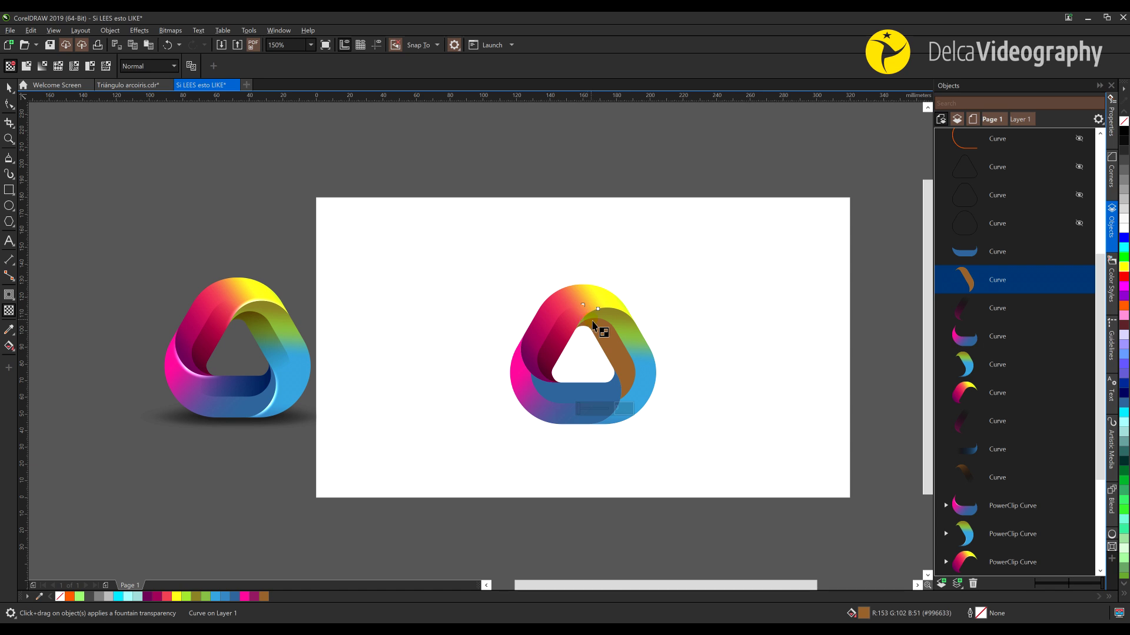
left_click_drag(574, 310, 629, 406)
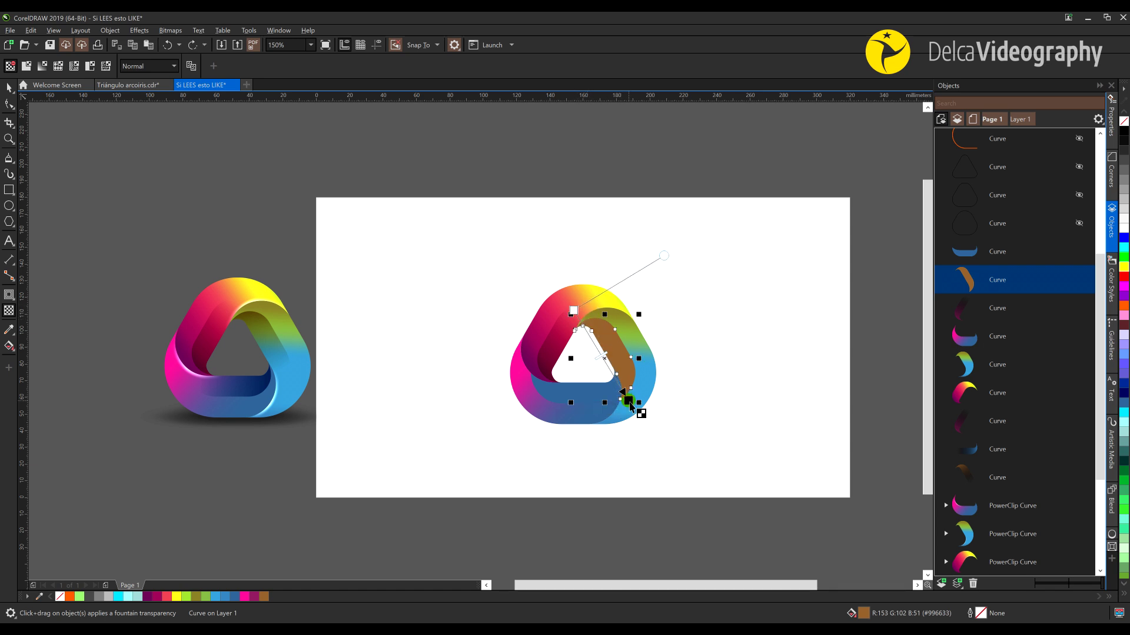
left_click(147, 66)
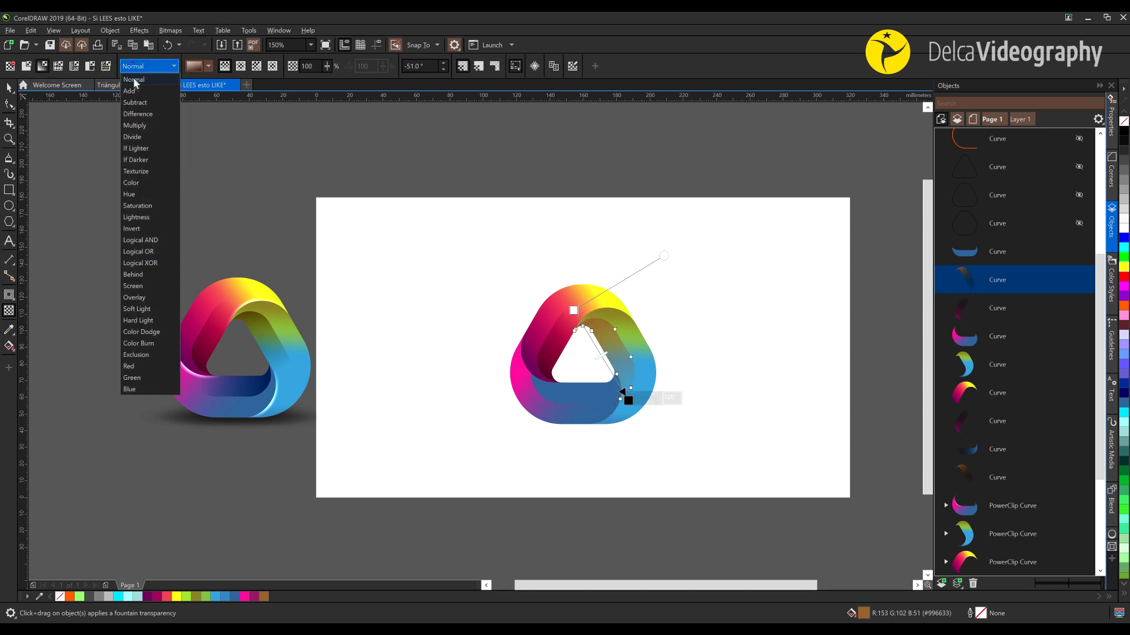
left_click(135, 125)
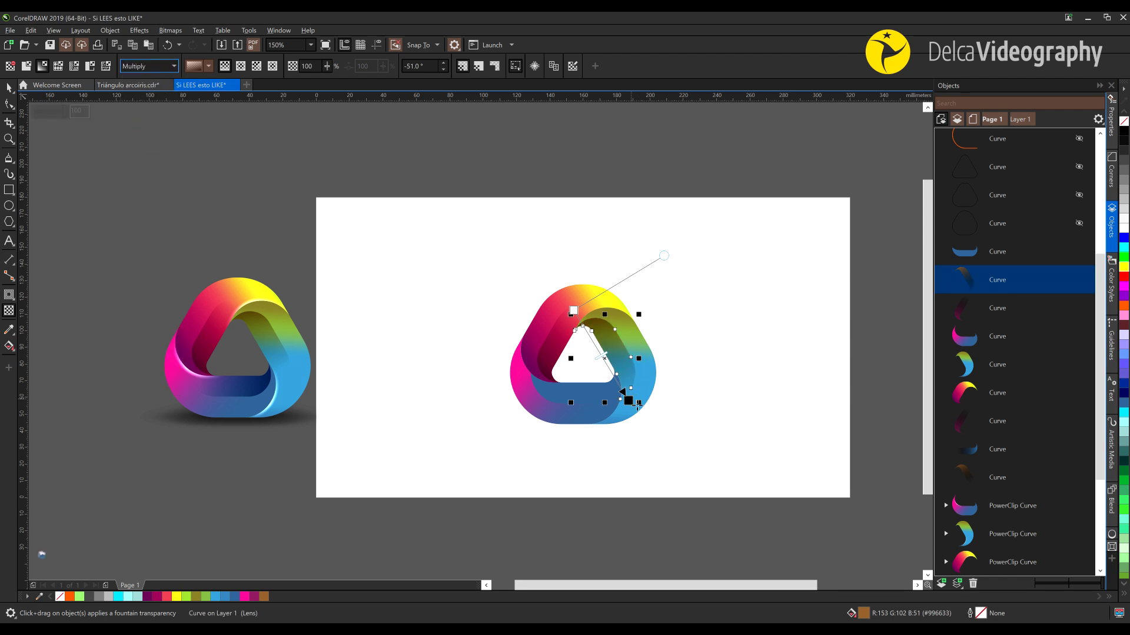
left_click(691, 374)
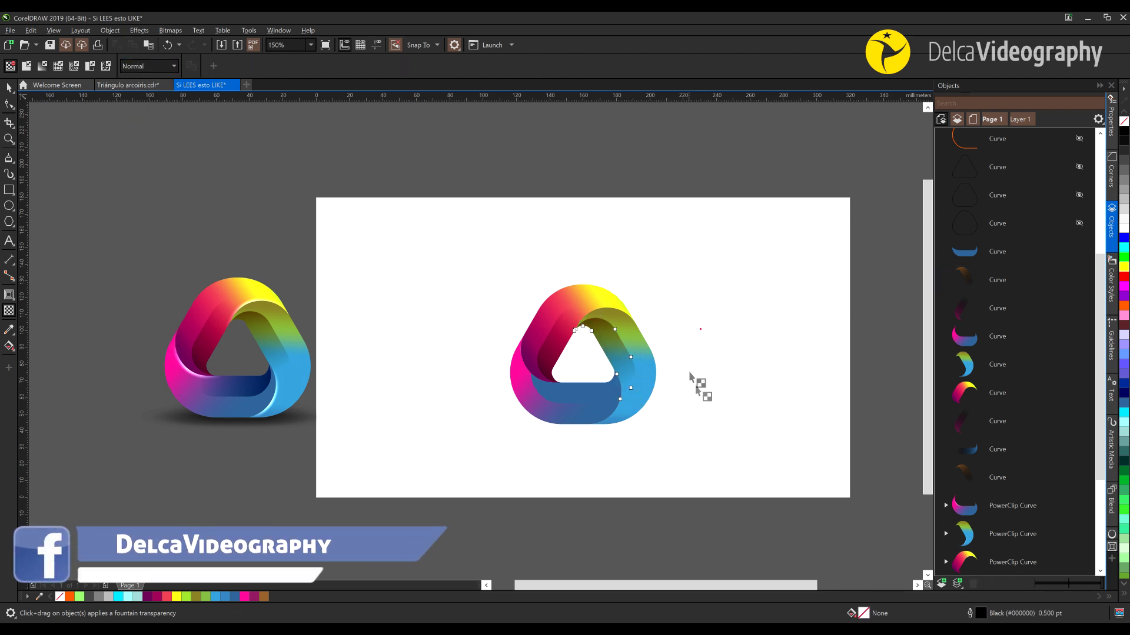
Step: Shorten the brown inner curve's fountain transparency by moving its end node inward, and clear the selection
left_click(625, 375)
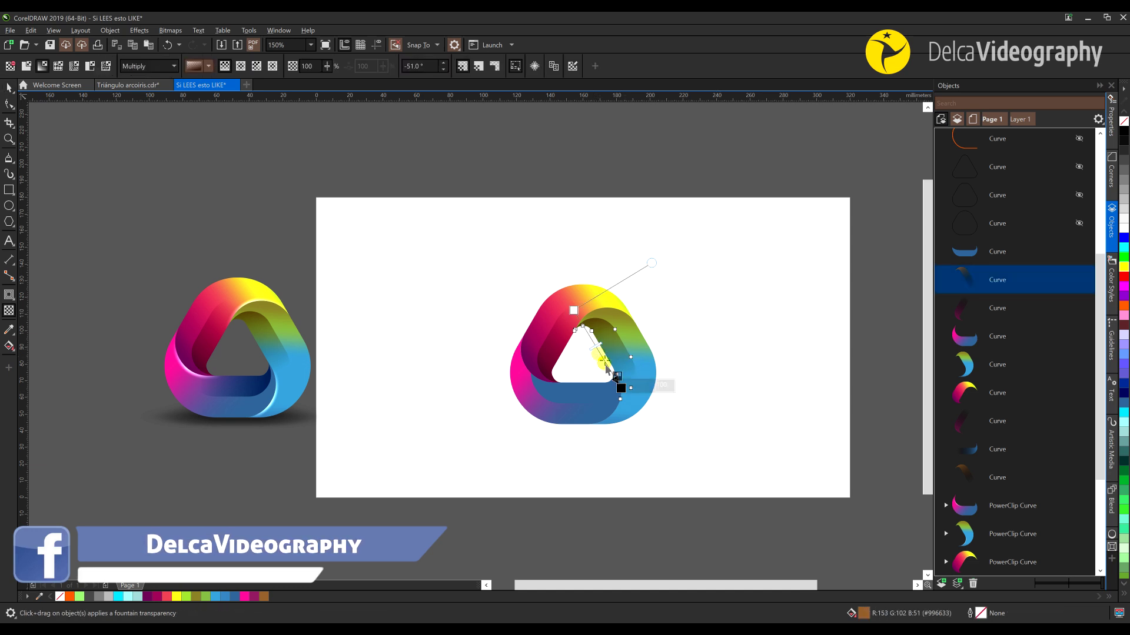
left_click_drag(622, 389, 616, 379)
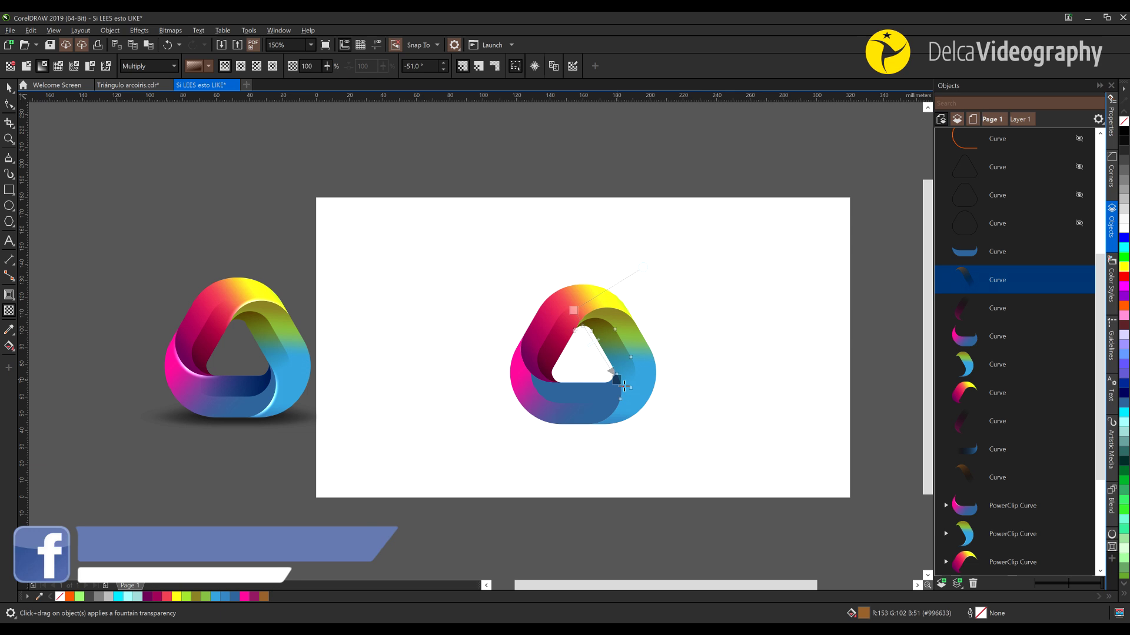
left_click(726, 369)
key("space")
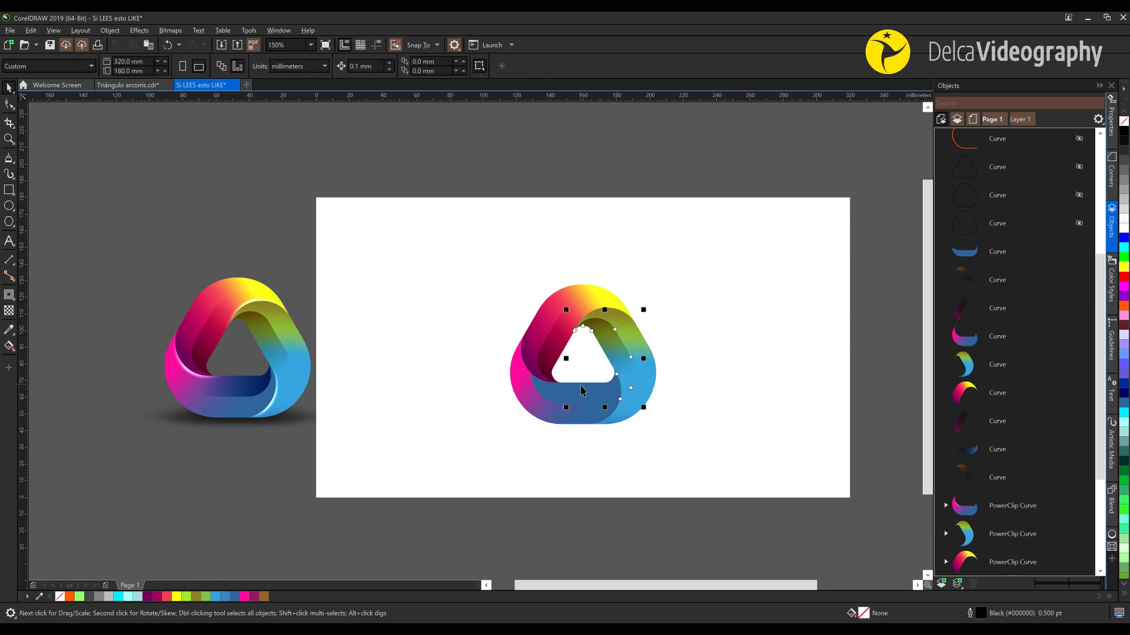
Step: Apply a horizontal fountain transparency fading out towards the left to the blue bottom inner curve, using the Multiply merge mode
left_click(580, 391)
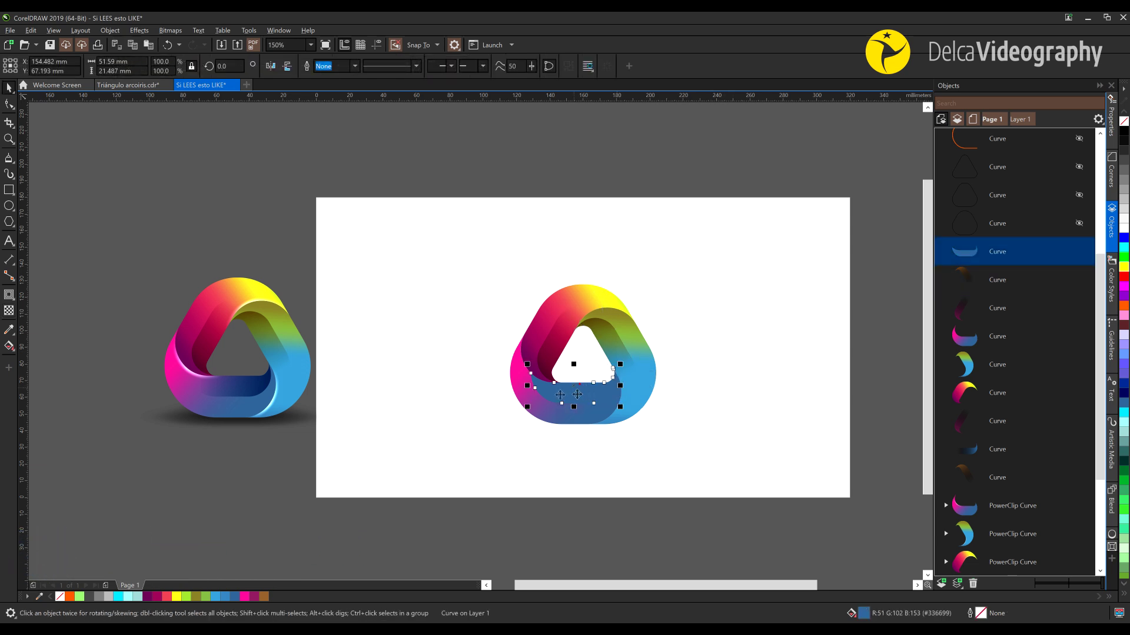
left_click(9, 311)
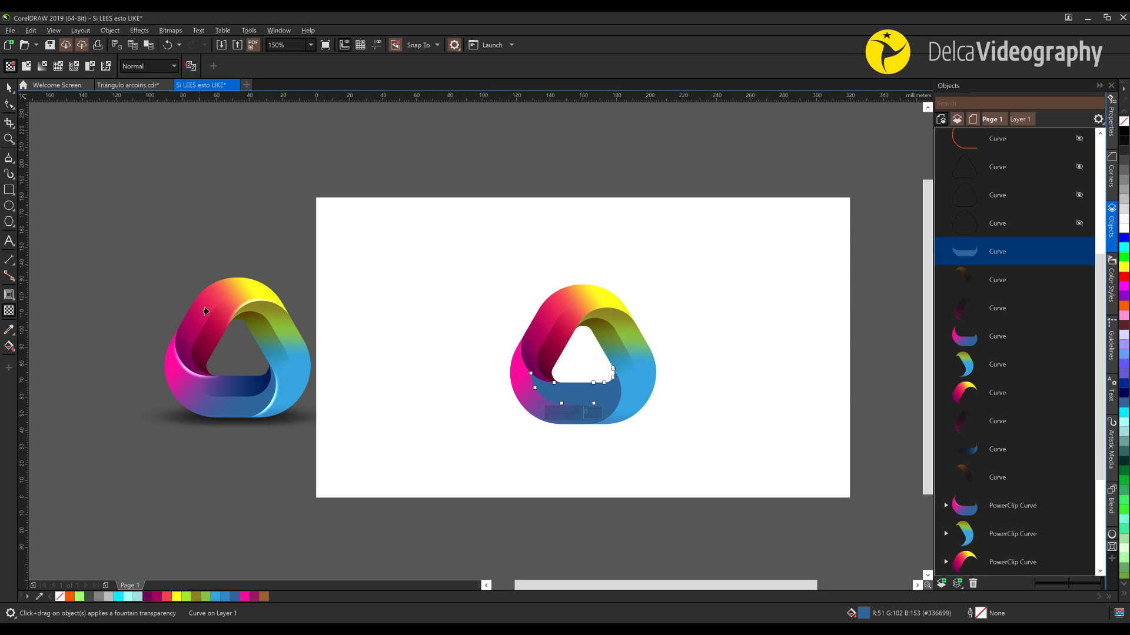
left_click_drag(545, 388, 615, 389)
scroll(152, 66, "down", 4)
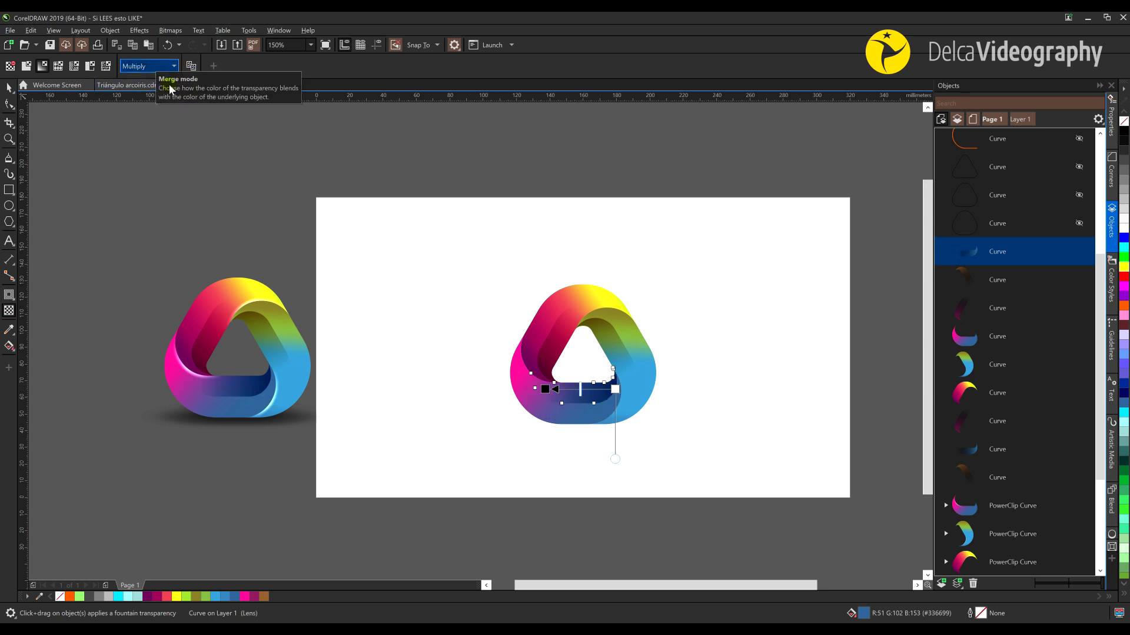
left_click(723, 423)
key("space")
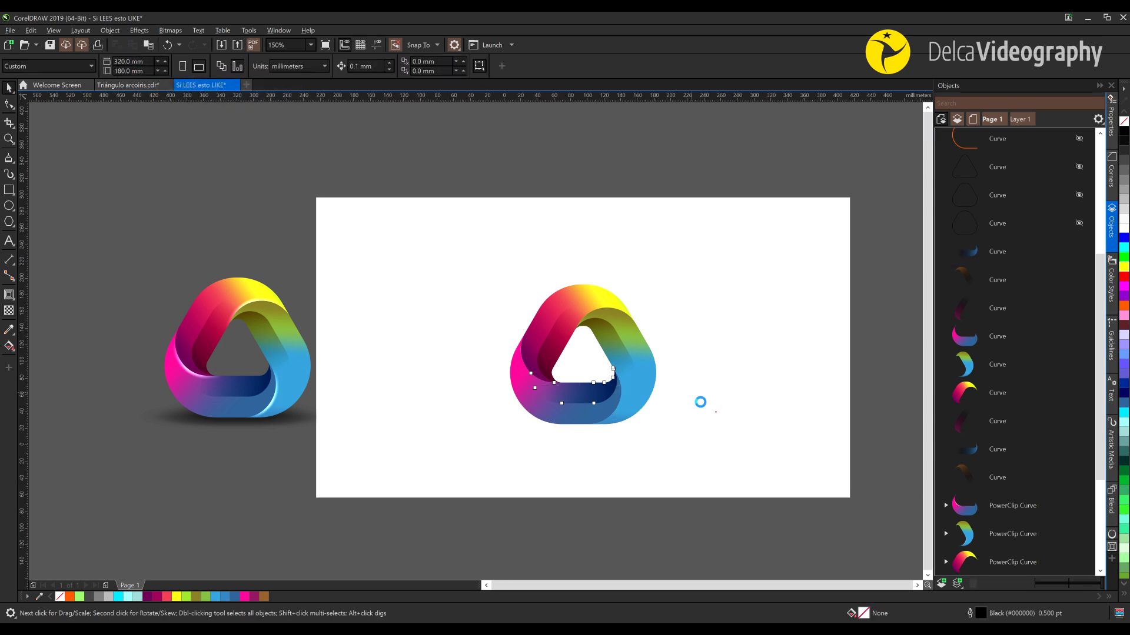
Step: Create a page-sized background rectangle behind the logo, filled with grey #666666 and without an outline
scroll(700, 402, "down", 2)
scroll(644, 396, "up", 2)
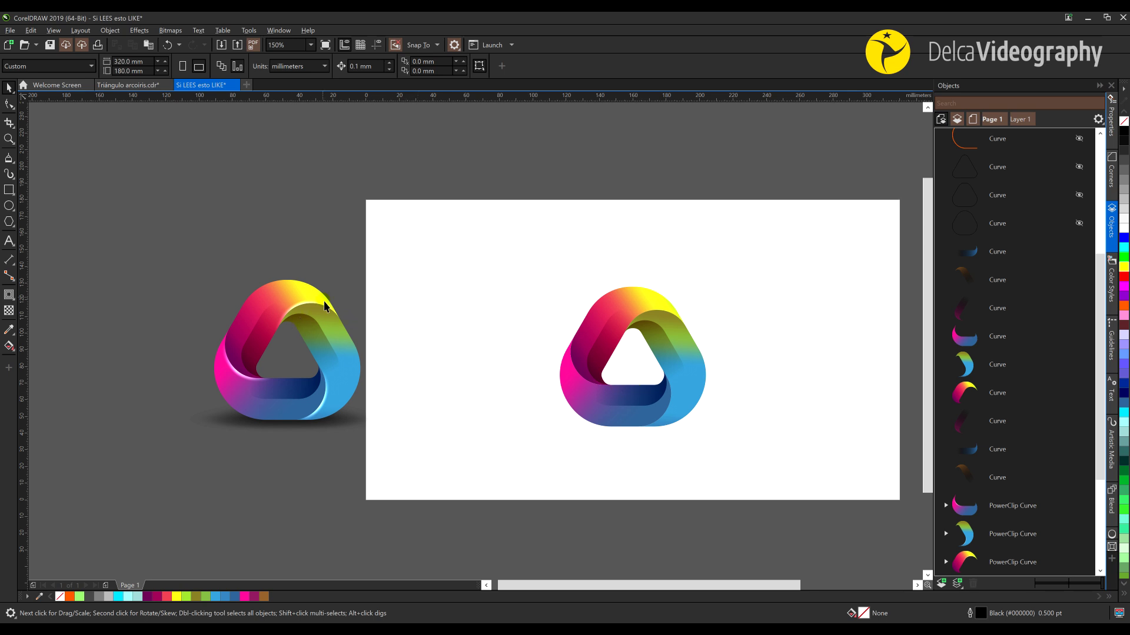
left_click_drag(394, 439, 324, 424)
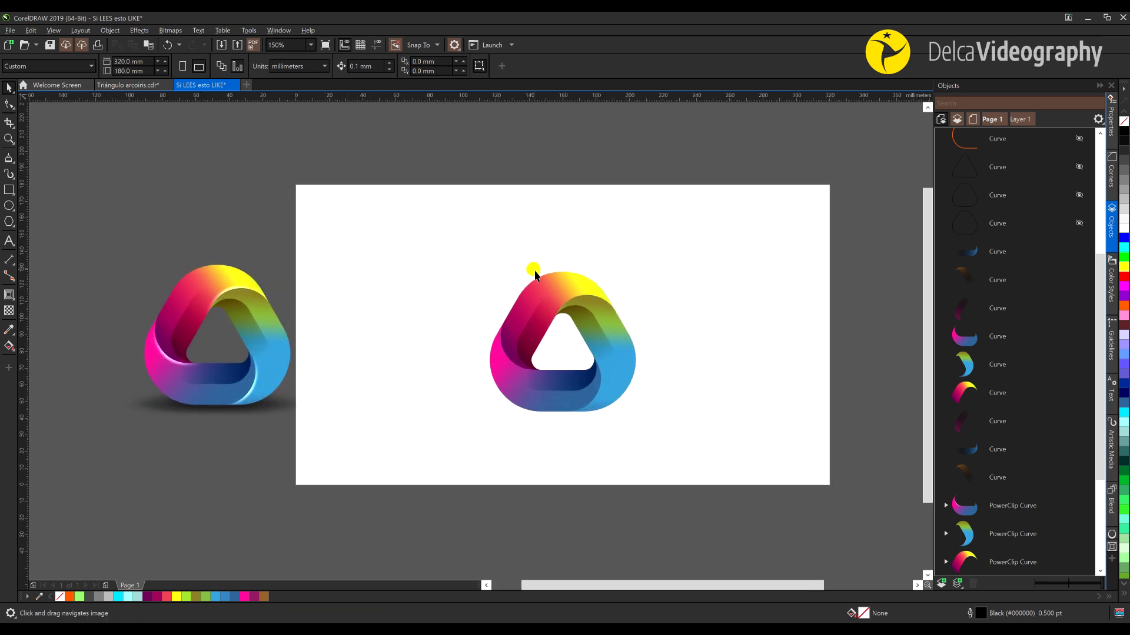
double_click(9, 190)
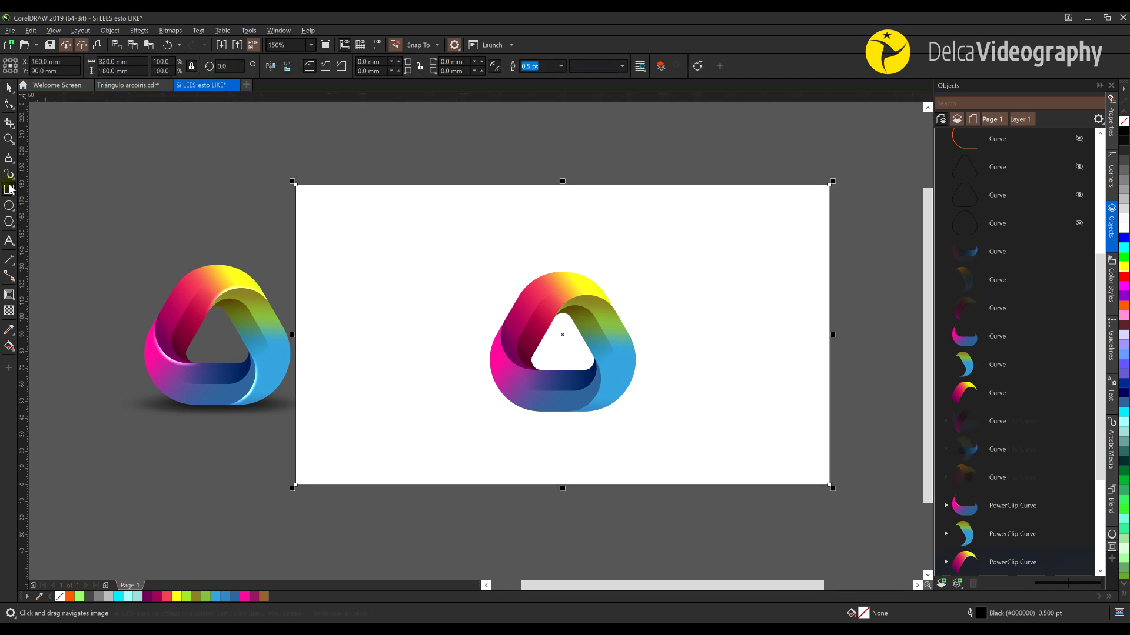
left_click(1124, 169)
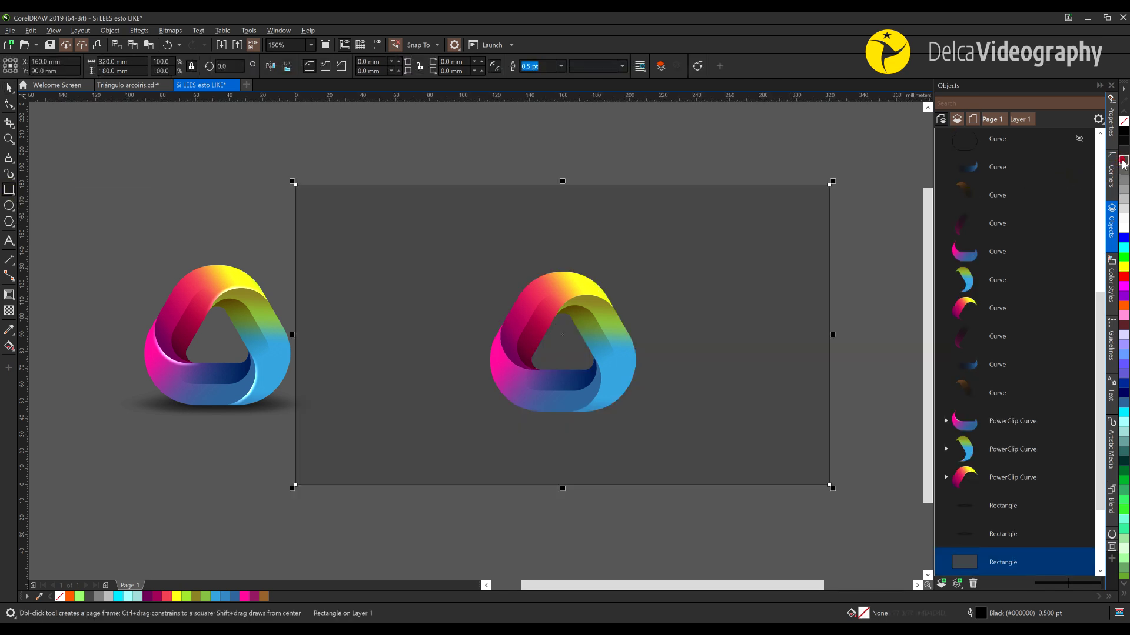
left_click(1123, 174)
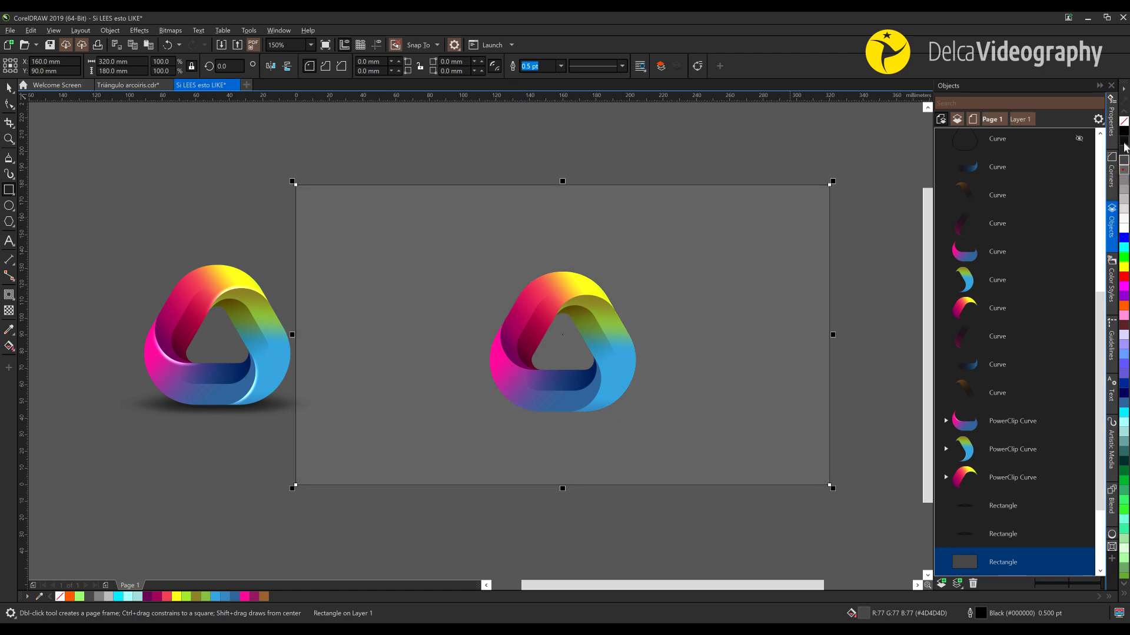
right_click(1123, 120)
Step: Lock the grey background rectangle and clear the selection
right_click(718, 252)
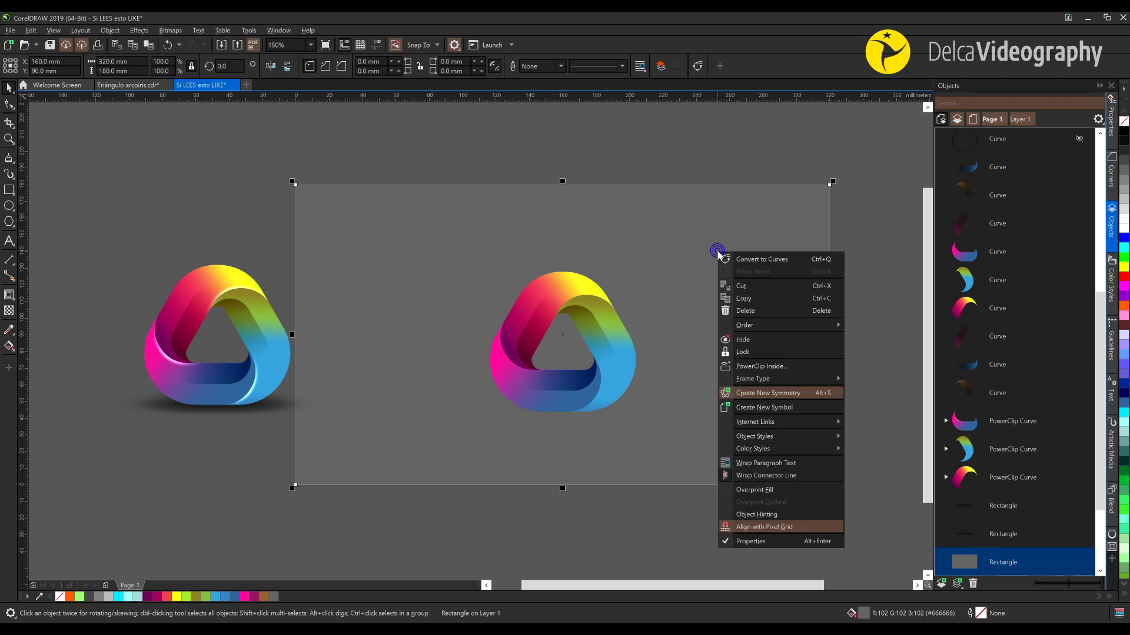
left_click(742, 350)
left_click(862, 388)
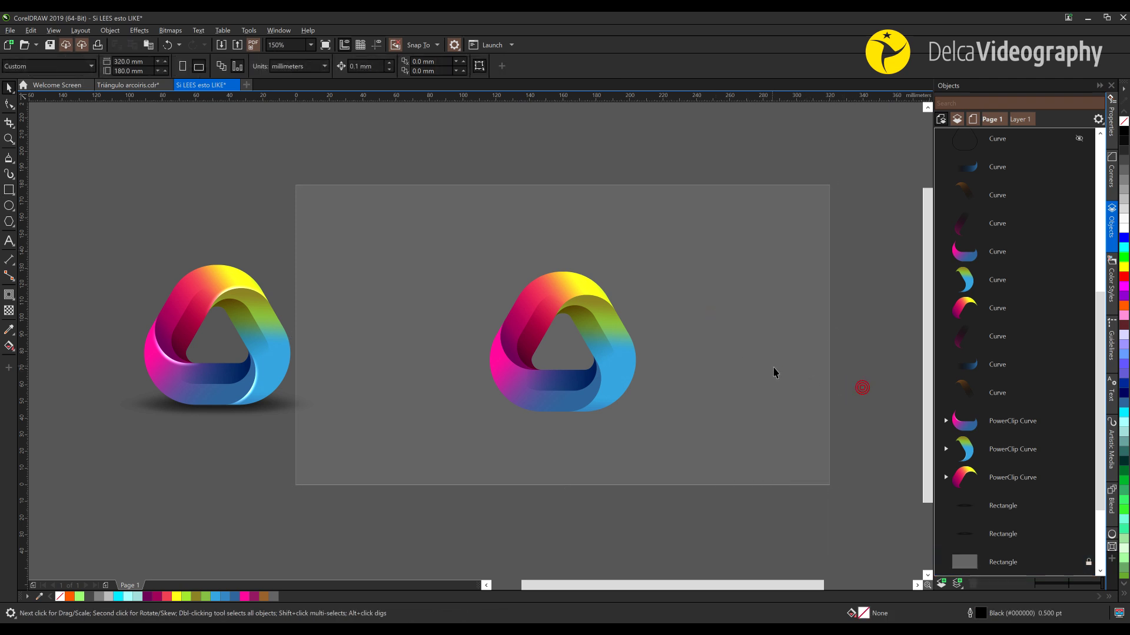
Step: Duplicate the three hidden orange curves in place
scroll(1003, 375, "up", 6)
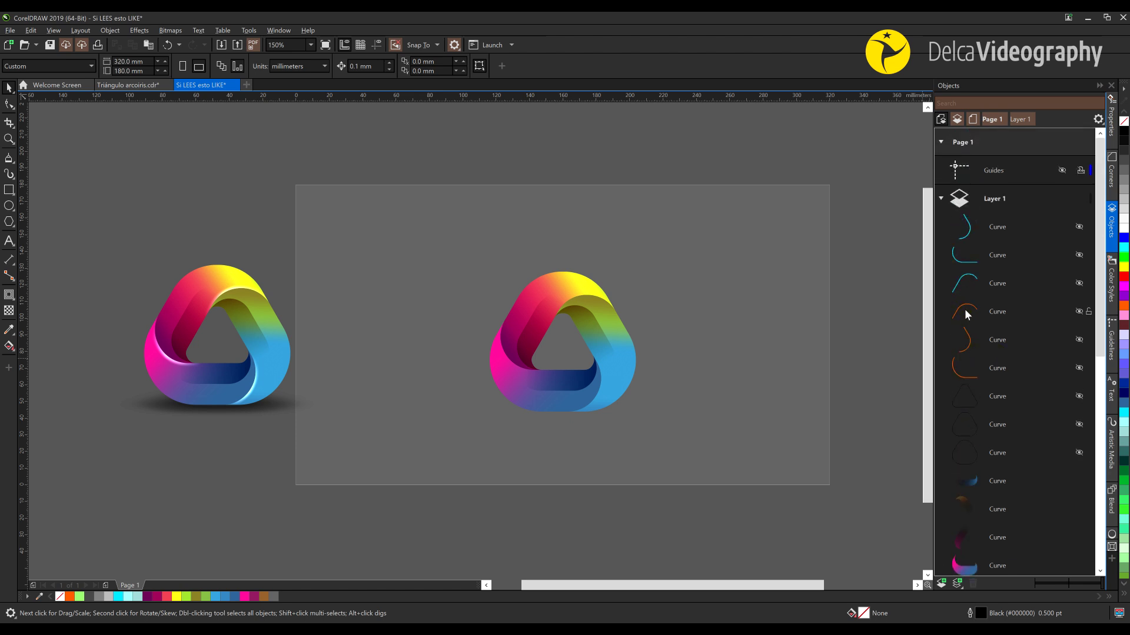
left_click(966, 315)
left_click(963, 375, "shift")
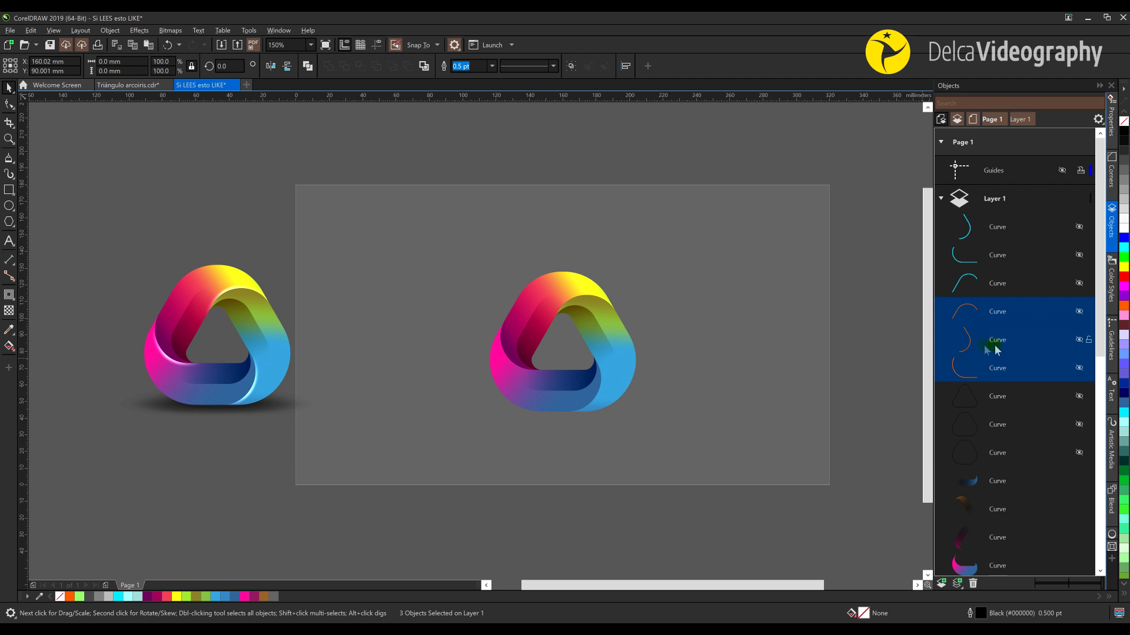
key("ctrl+c")
key("ctrl+v")
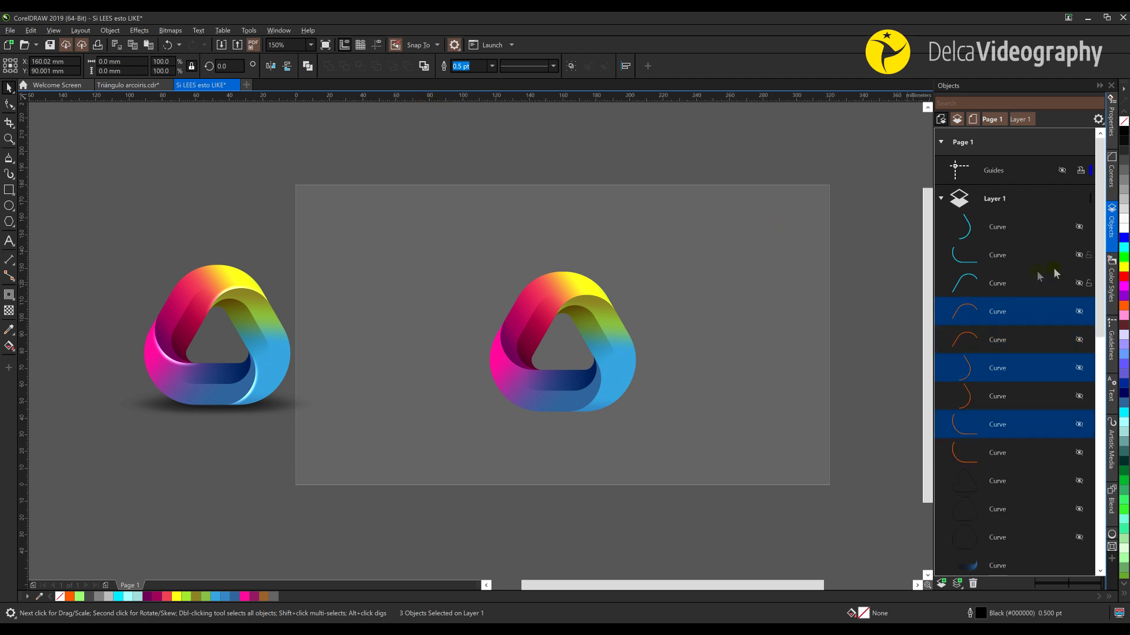
Step: Colour the outlines of the three duplicated curves white and try to set their width to 6 pt
right_click(1123, 229)
left_click(492, 66)
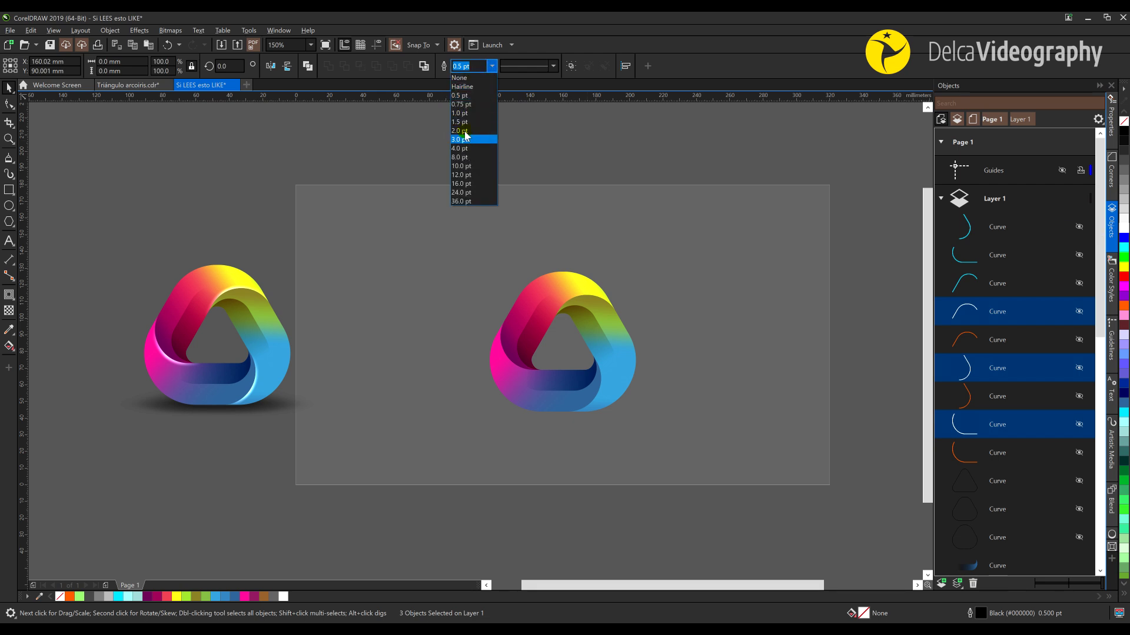
left_click(470, 75)
type("6")
key("Return")
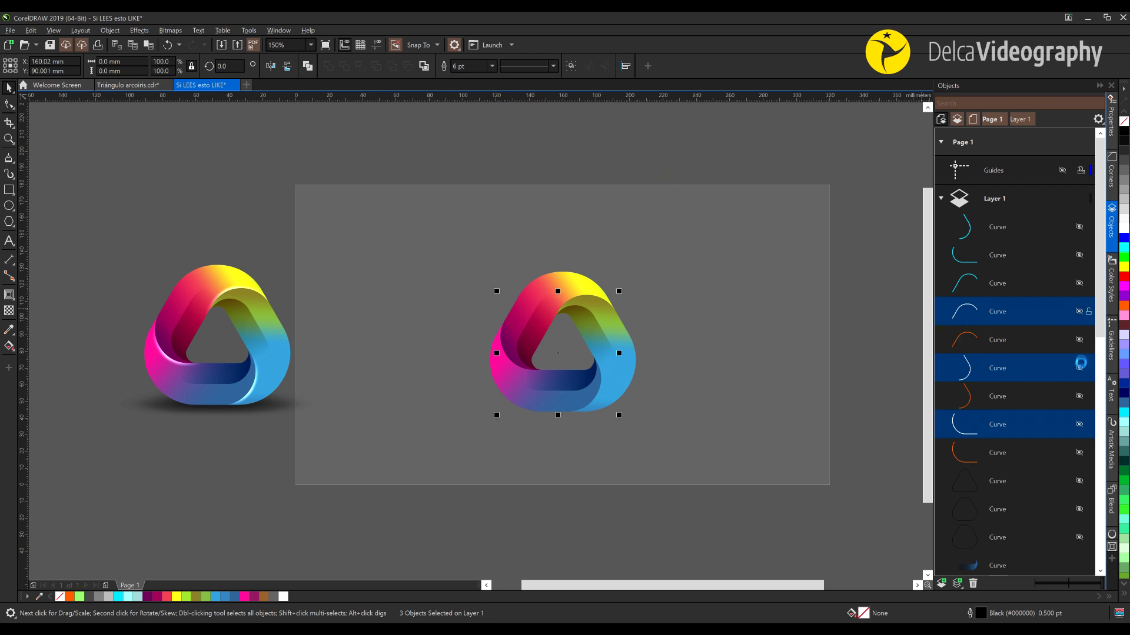
Step: Unhide the three white curves and stack them together above the hidden orange originals
left_click(1080, 424)
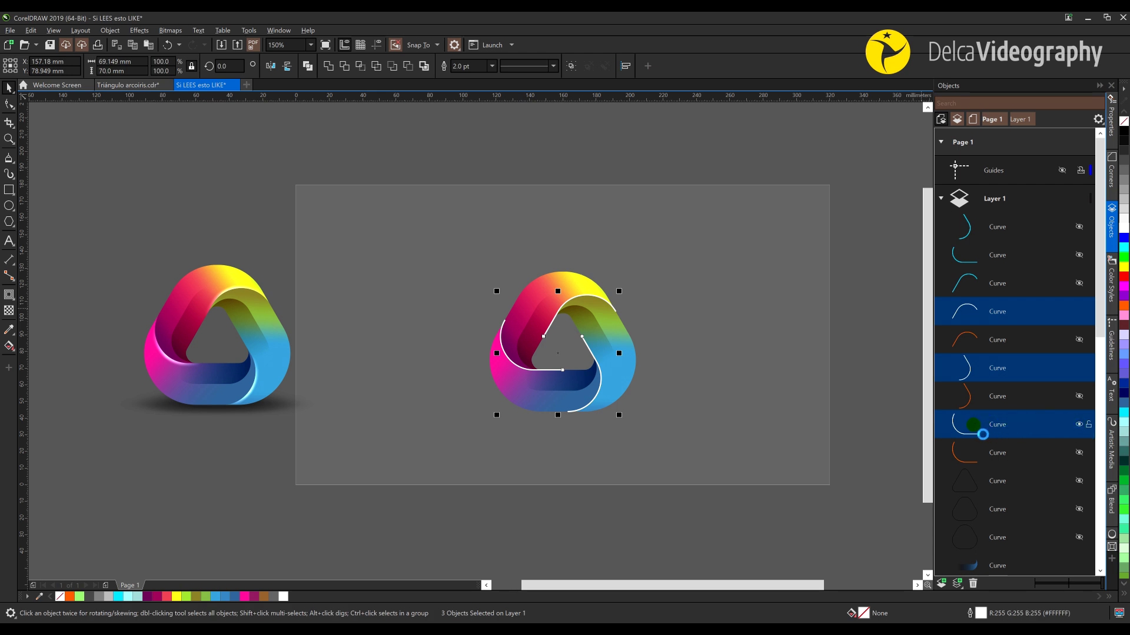
left_click(892, 403)
mouse_move(975, 433)
left_mouse_down()
mouse_move(976, 382)
mouse_move(975, 419)
left_mouse_up()
left_click(979, 312)
Step: Set the outline width of all three white curves to 6 pt
left_click(971, 317)
left_click(971, 370, "shift")
left_click(463, 67)
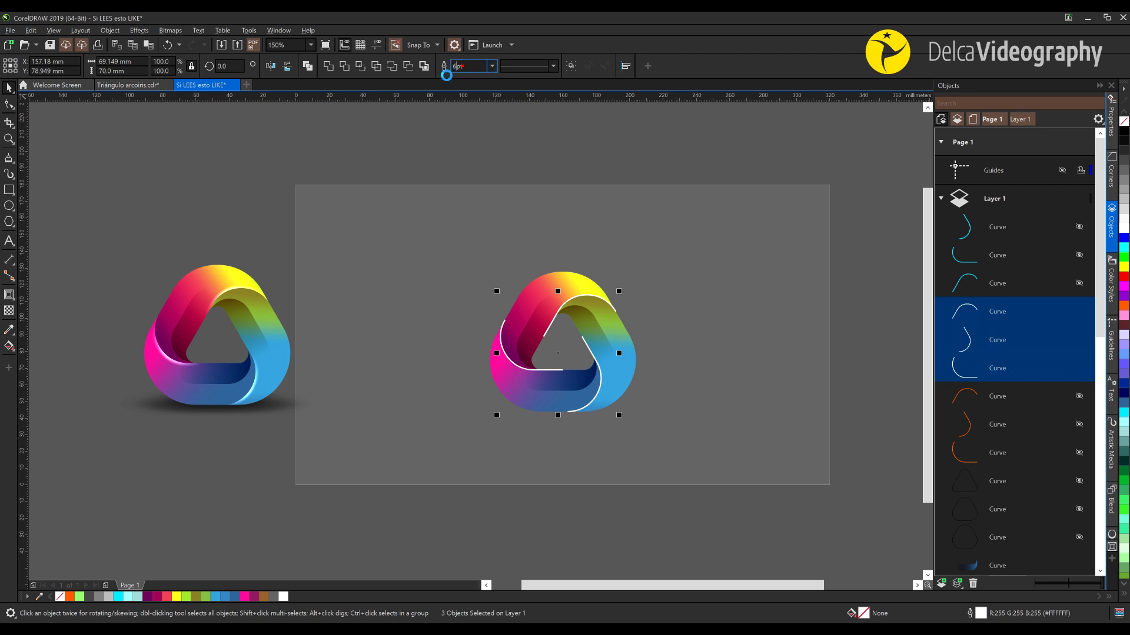
type("6")
key("Return")
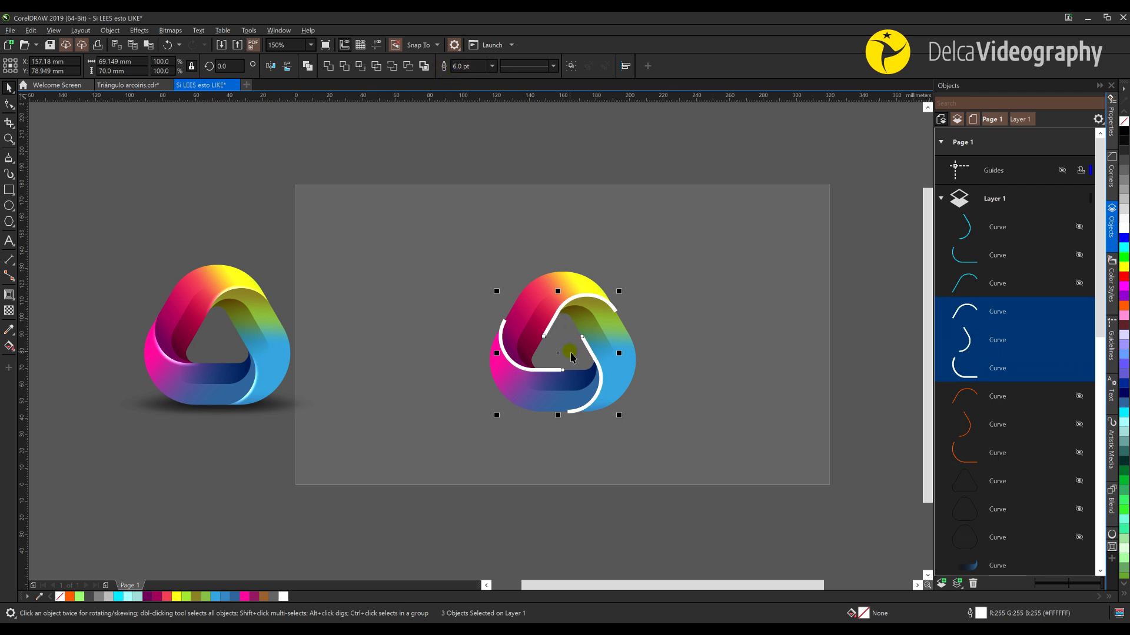
Step: Convert the top white highlight curve to a 300 dpi RGB bitmap
scroll(570, 356, "up", 2)
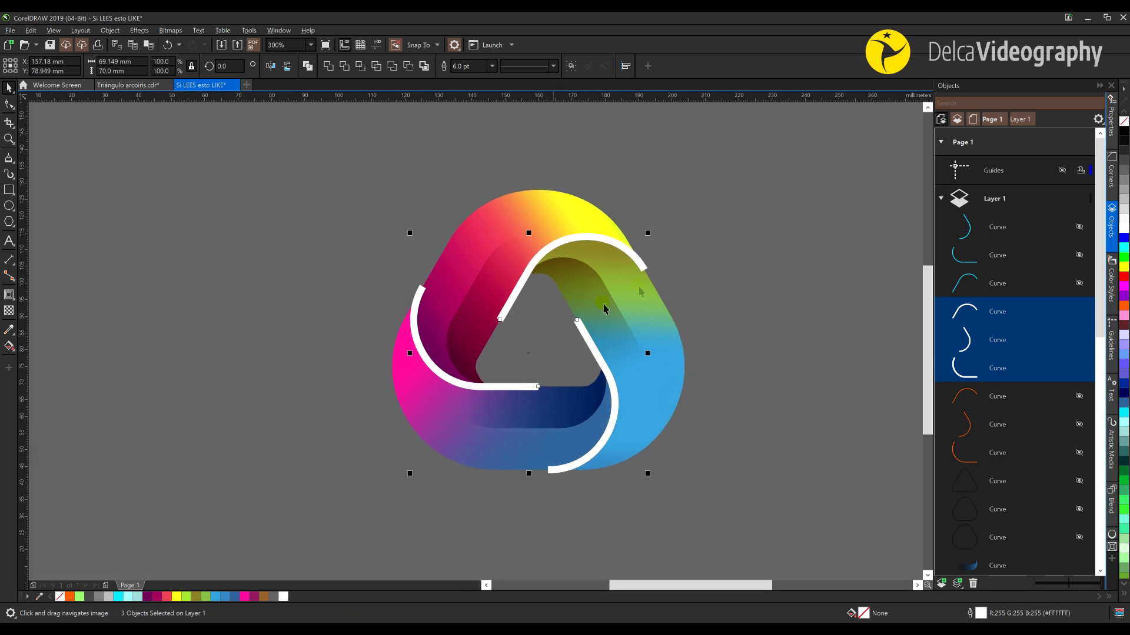
left_click(698, 262)
left_click(642, 259)
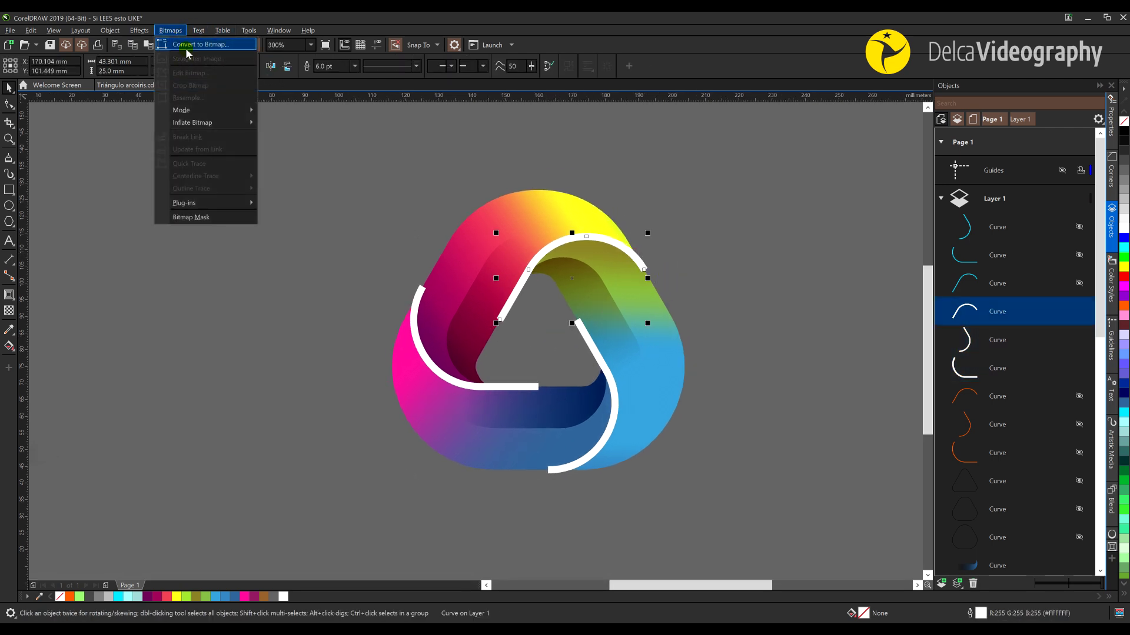
left_click(187, 45)
left_click(768, 360)
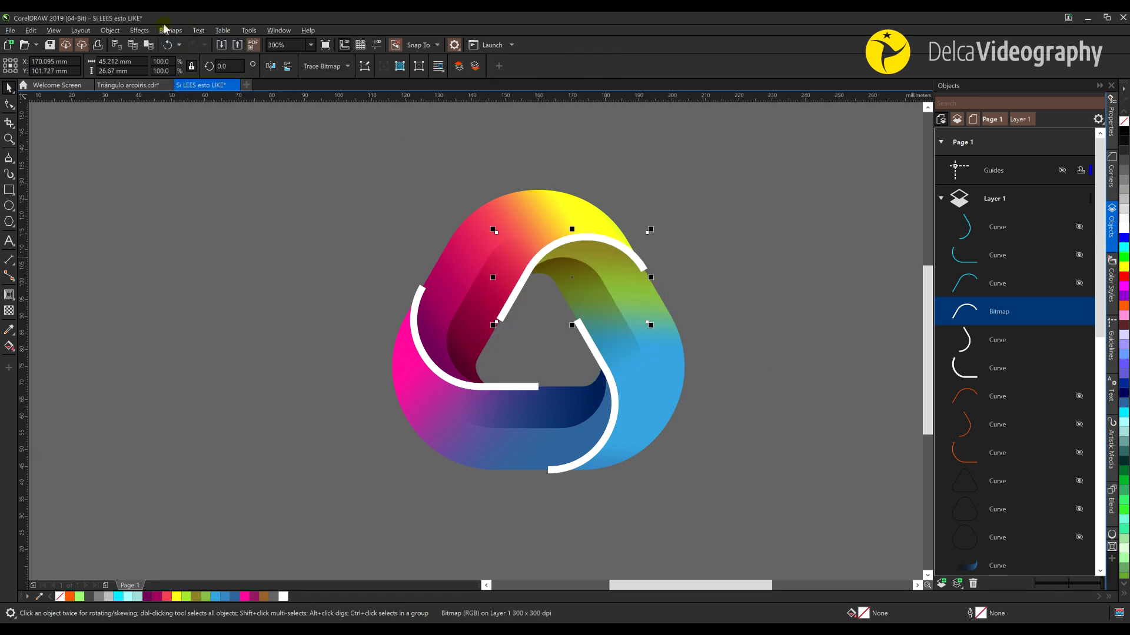
Step: Apply a Gaussian Blur with a radius of 8.0 pixels to the top highlight bitmap
left_click(140, 30)
mouse_move(160, 99)
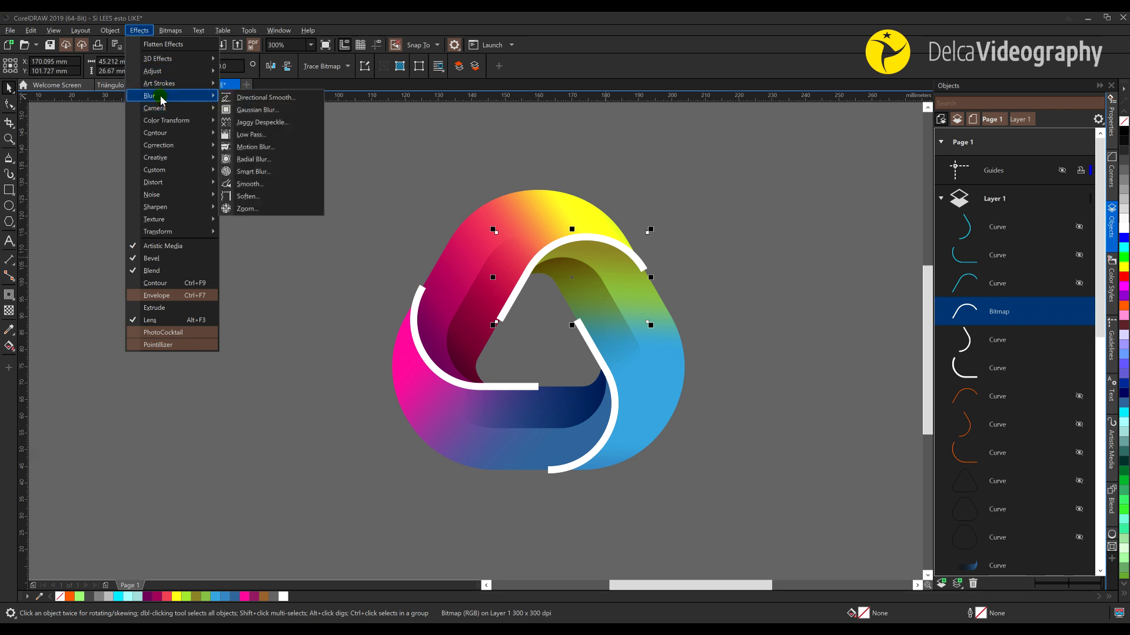
left_click(284, 110)
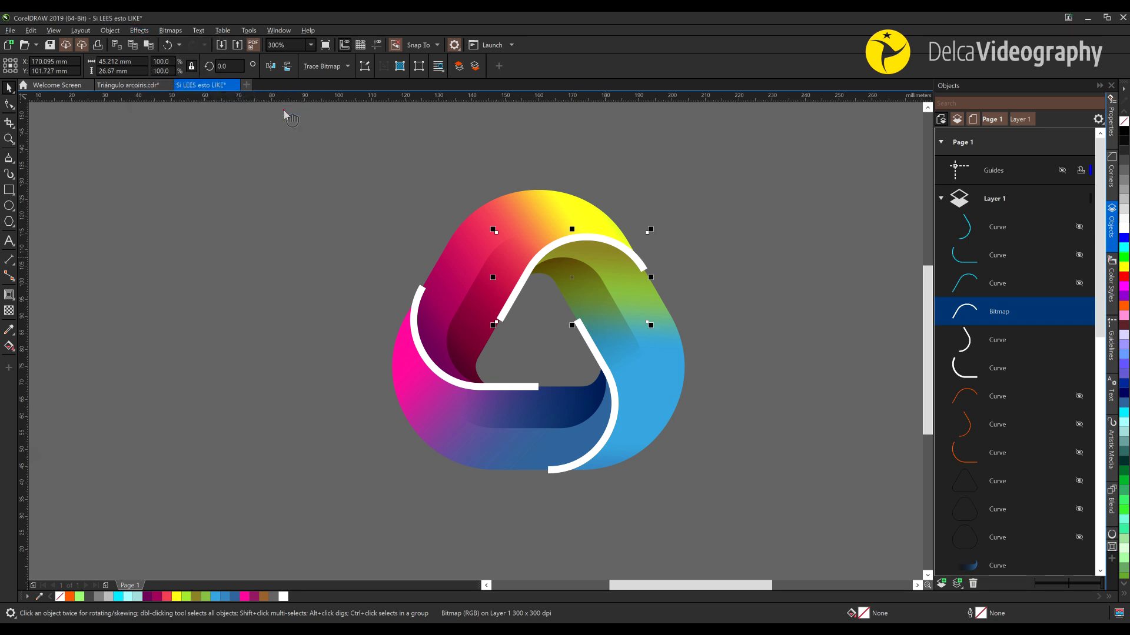
left_click_drag(616, 287, 293, 208)
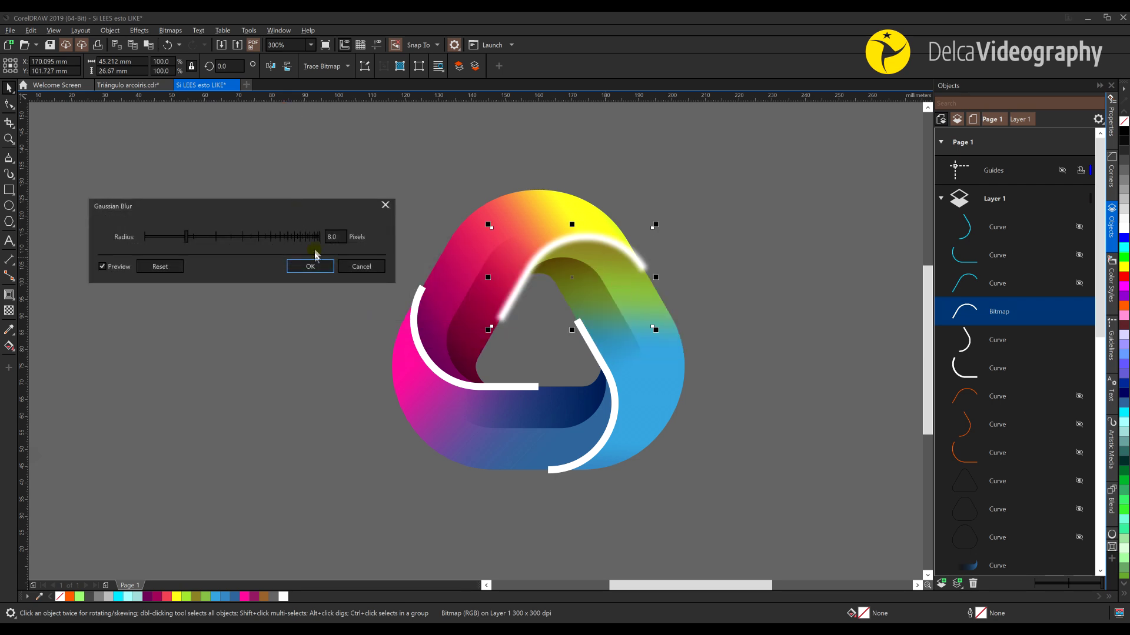
left_click(312, 264)
Step: Convert the lower-right white highlight curve to a 300 dpi RGB bitmap and blur it with Gaussian Blur
left_click(606, 375)
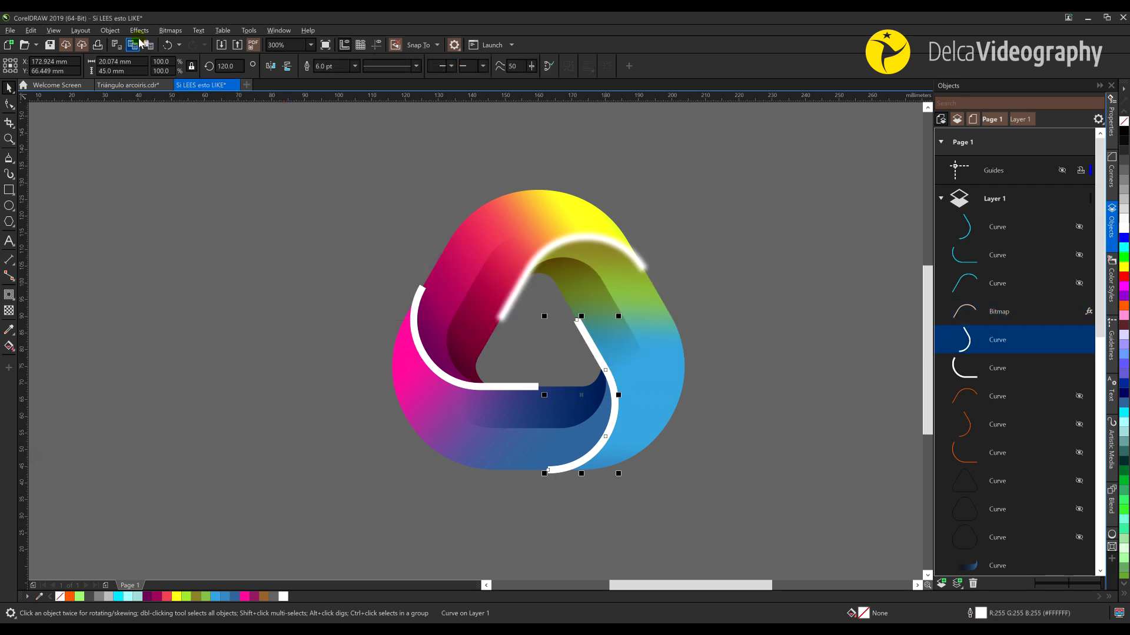
left_click(170, 30)
left_click(200, 44)
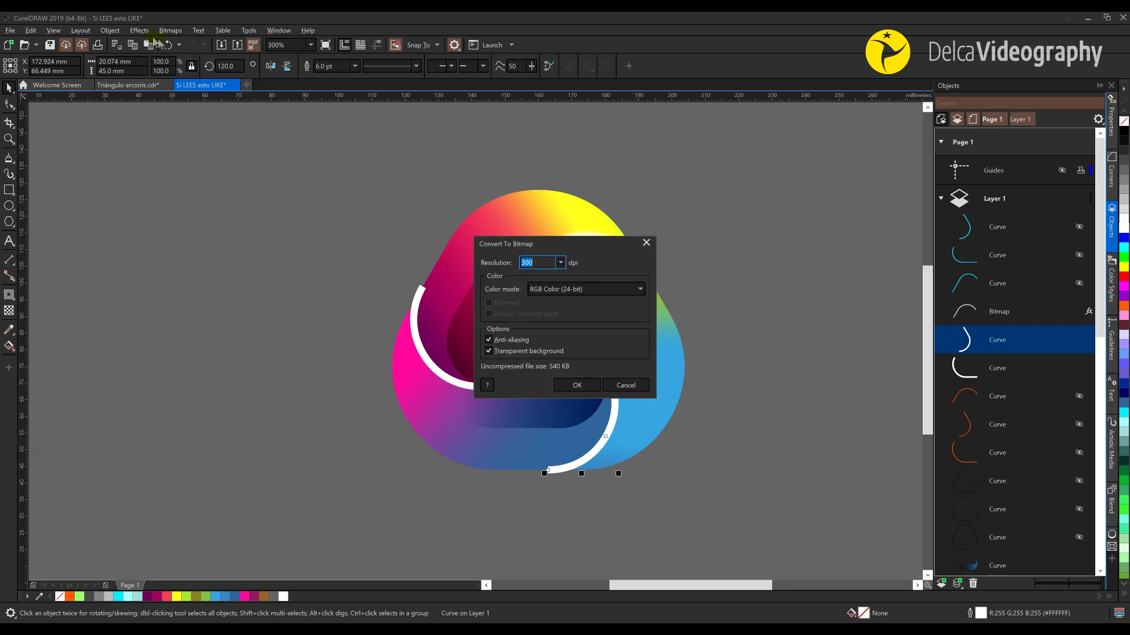
left_click(574, 385)
left_click(140, 30)
left_click(170, 291)
Step: Convert the left white highlight curve to a 300 dpi RGB bitmap and blur it with Gaussian Blur
left_click(413, 336)
left_click(170, 30)
left_click(200, 44)
left_click(140, 30)
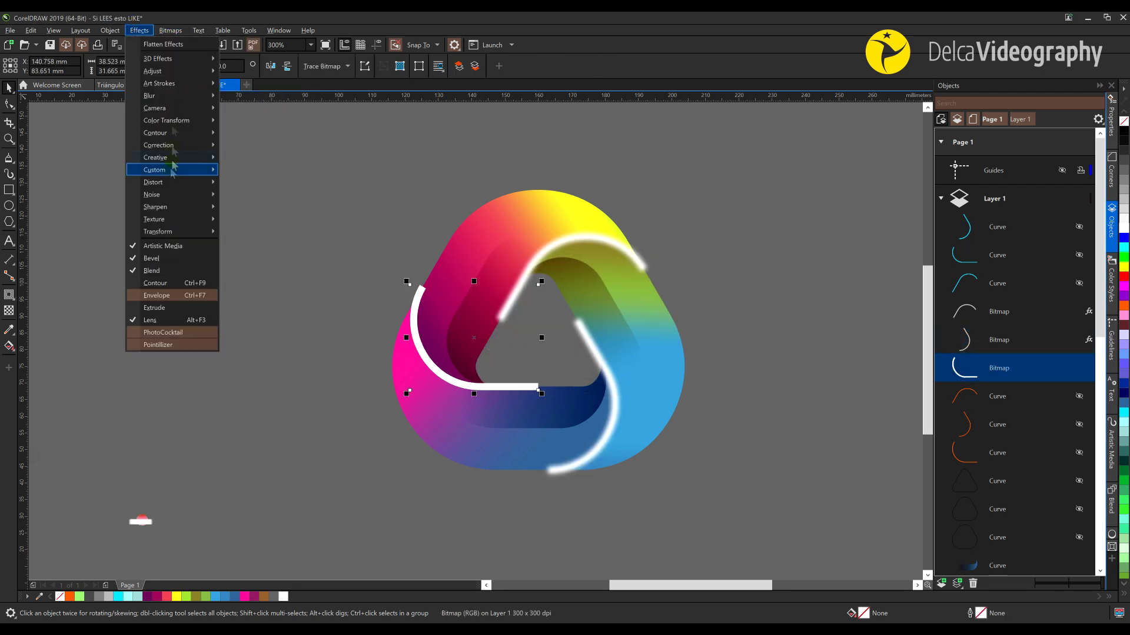
left_click(170, 291)
left_click(135, 34)
mouse_move(176, 93)
left_click(265, 118)
left_click(627, 343)
Step: Give the top highlight bitmap a linear fountain transparency with the Add merge mode, running along the arc from lower left to upper right
left_click(646, 270)
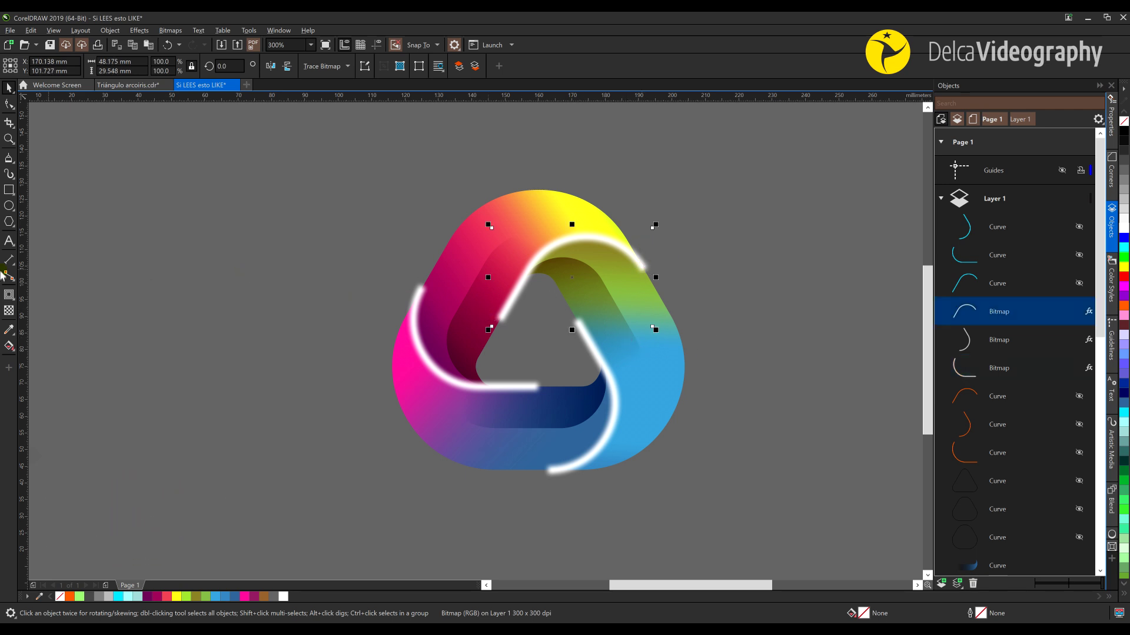
left_click(7, 312)
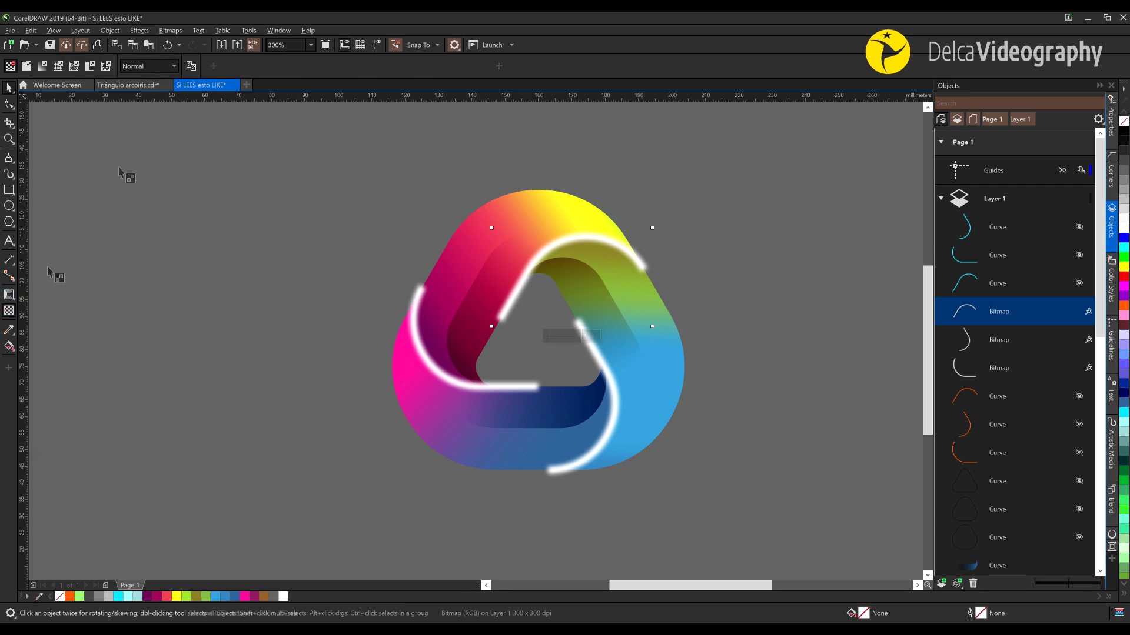
left_click(147, 66)
left_click(150, 93)
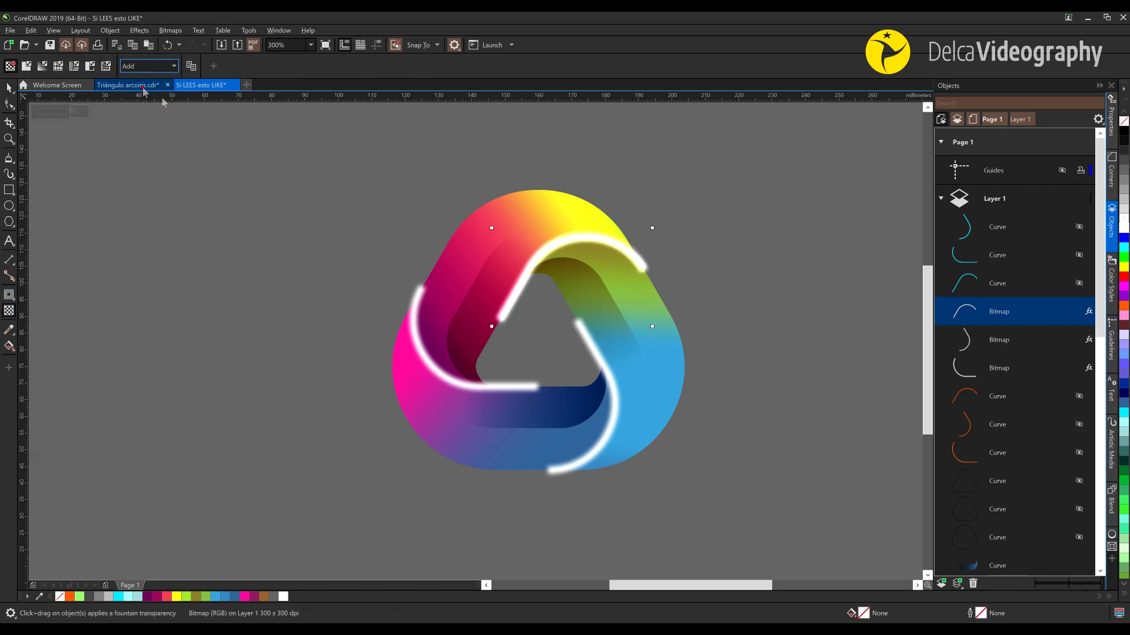
left_click_drag(508, 307, 634, 260)
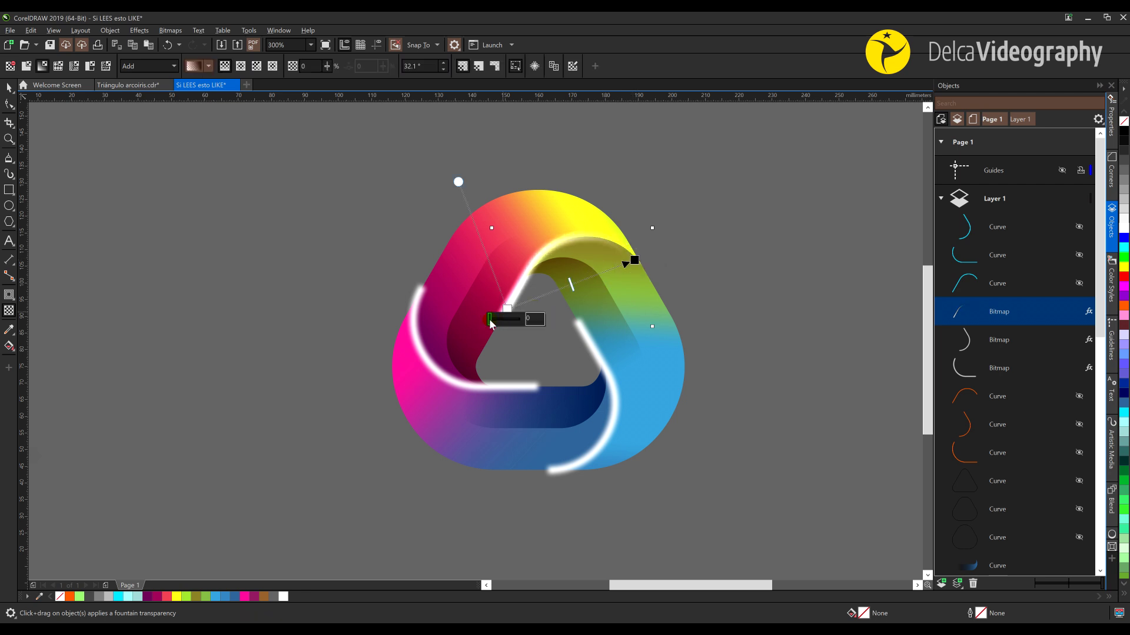
Step: Make both ends of the top highlight fully transparent and add a middle transparency node of 25% at position 58%
left_click_drag(491, 322, 530, 321)
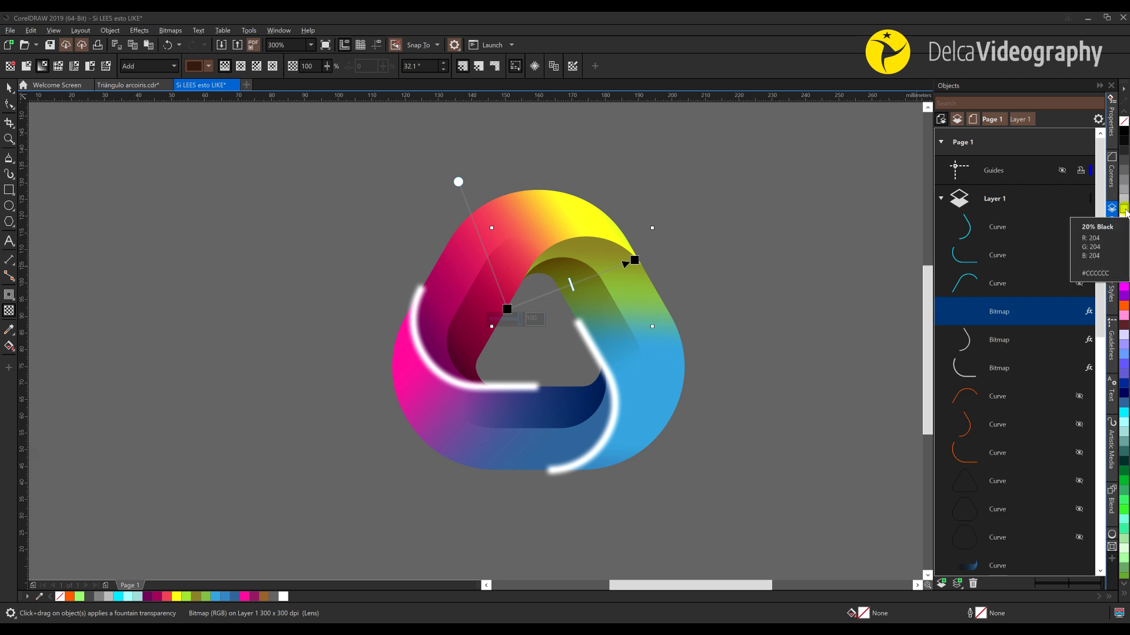
left_click_drag(1124, 210, 630, 234)
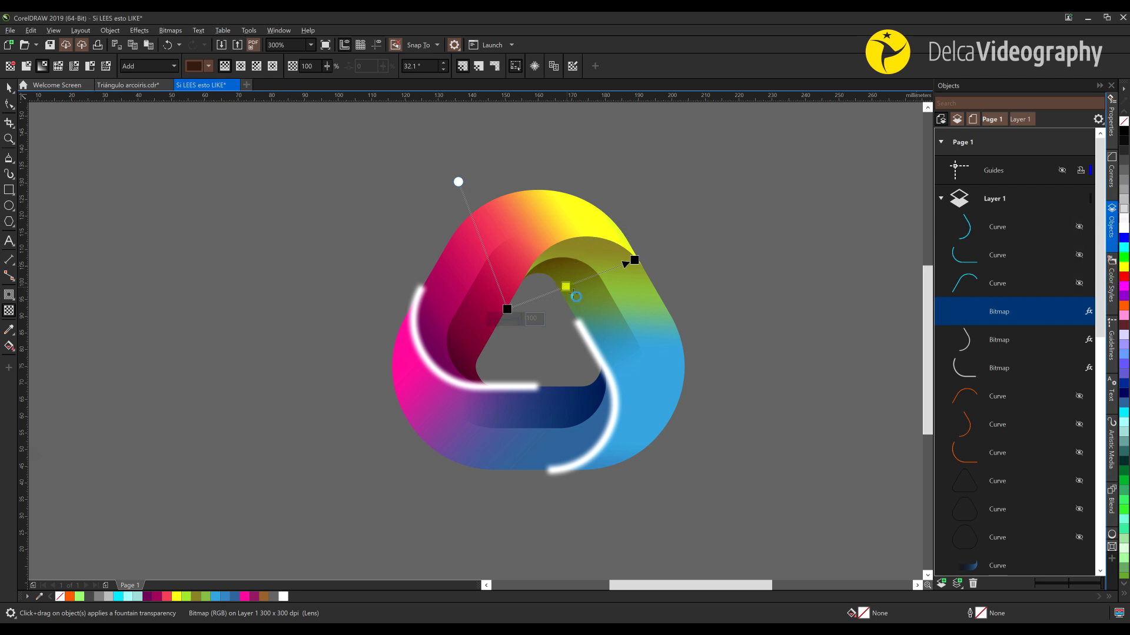
left_click_drag(573, 293, 588, 290)
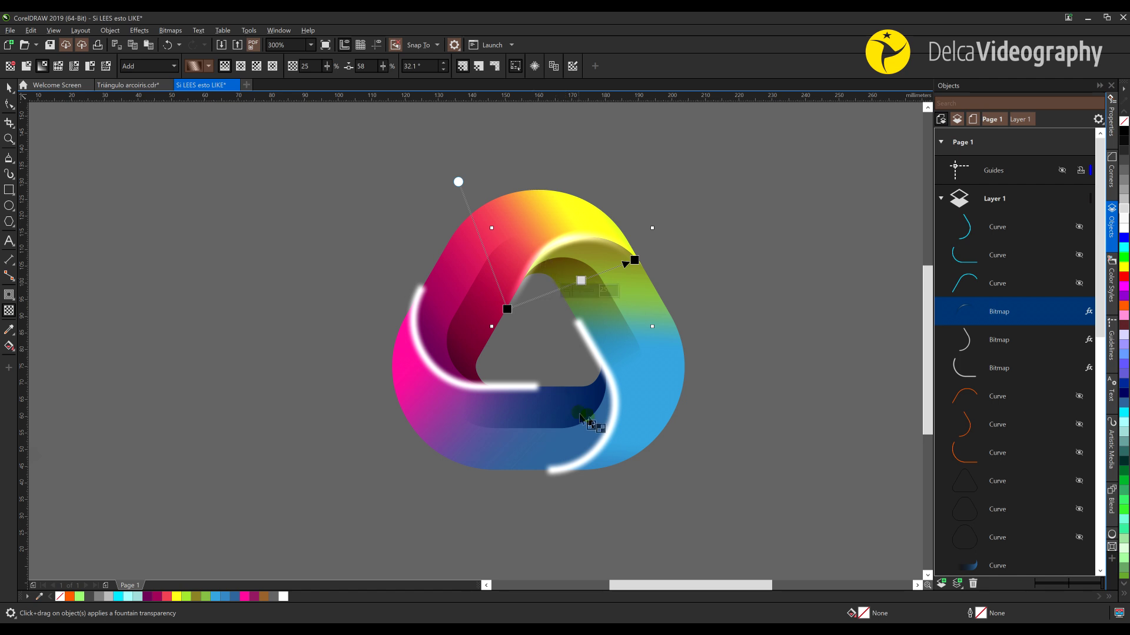
Step: Fade both ends of the lower-right highlight bitmap with a fountain transparency, leaving its middle bright
left_click(596, 391)
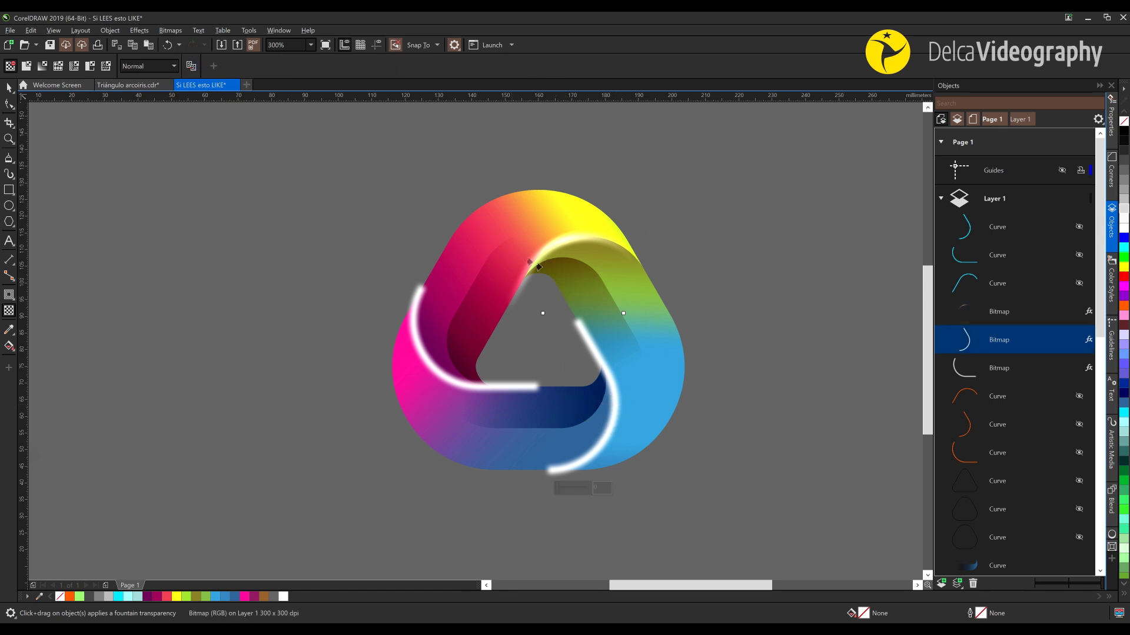
left_click_drag(613, 369, 562, 468)
left_click_drag(614, 367, 596, 353)
left_click_drag(504, 361, 504, 445)
Step: Fade both ends of the left highlight bitmap with a fountain transparency, leaving its middle bright
left_click(465, 383)
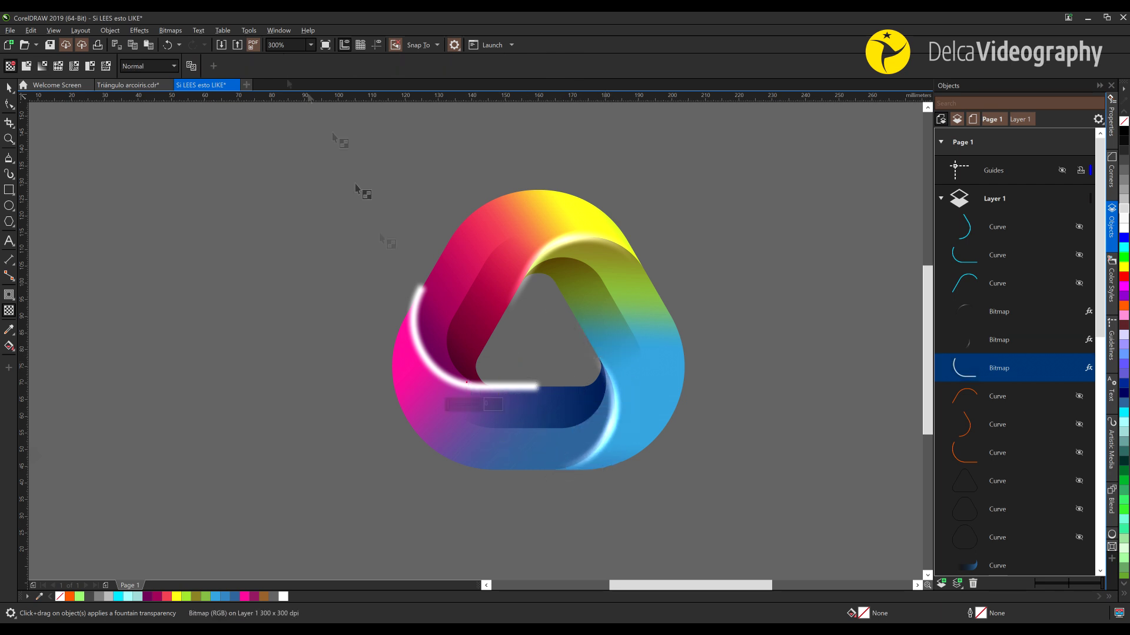
left_click_drag(504, 323, 440, 324)
left_click(622, 245)
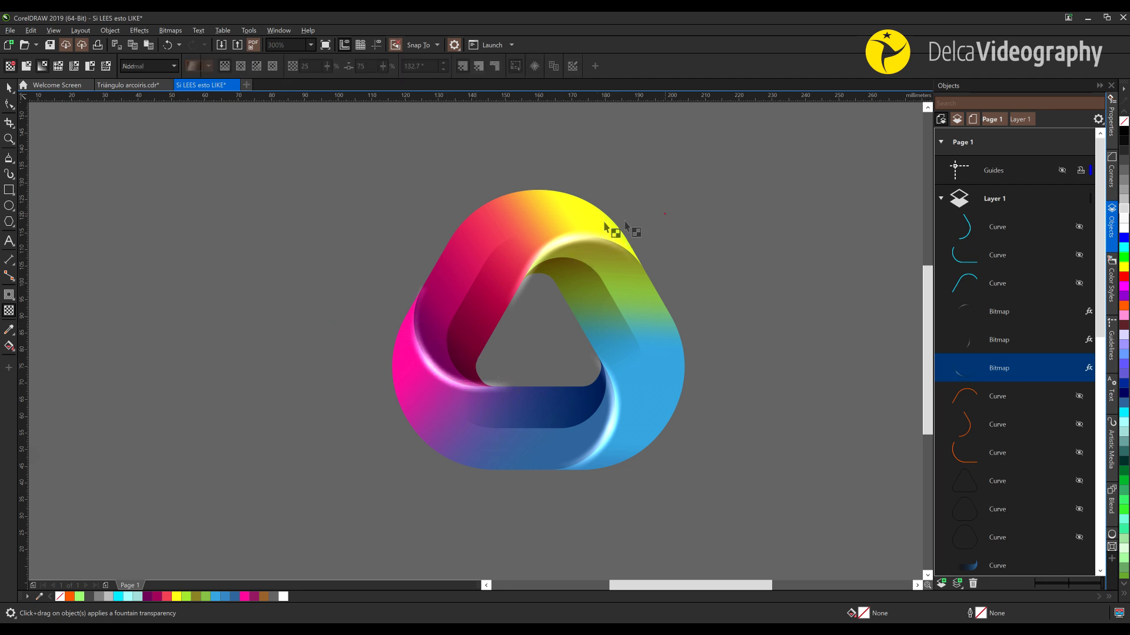
Step: PowerClip the top highlight inside the red-to-yellow band of the triangle
key("space")
left_click(575, 239)
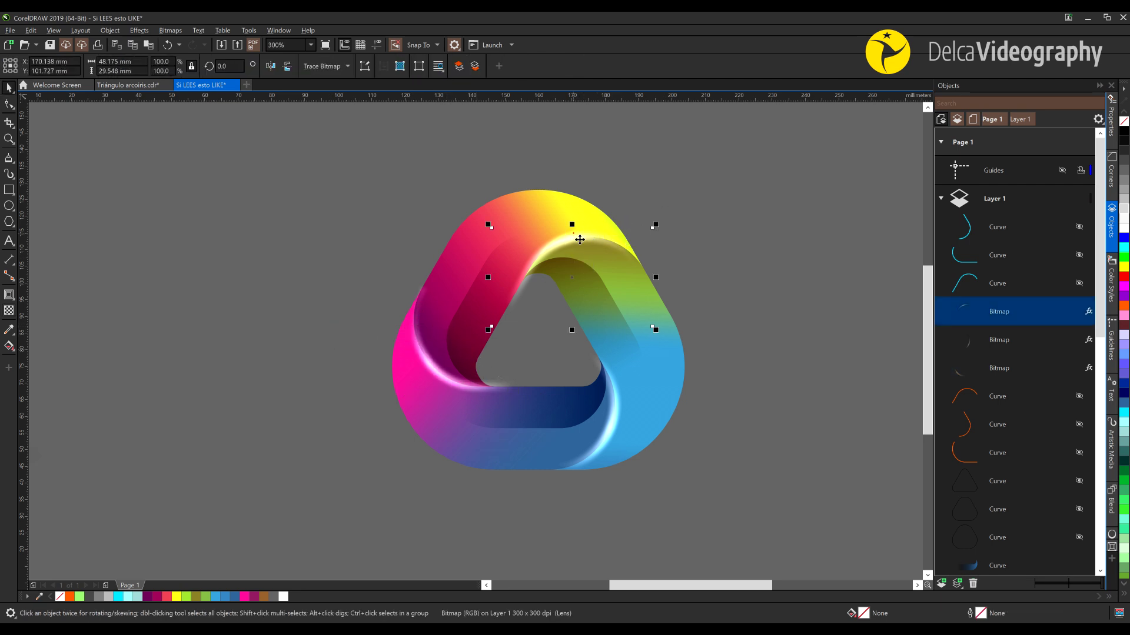
right_click(580, 240)
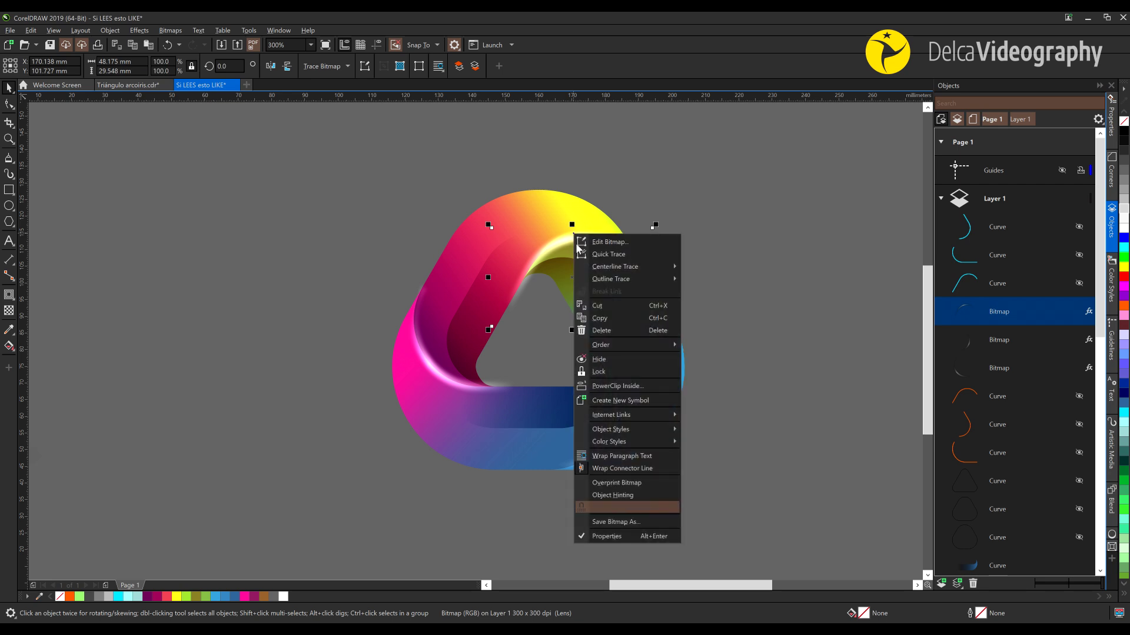
left_click(615, 387)
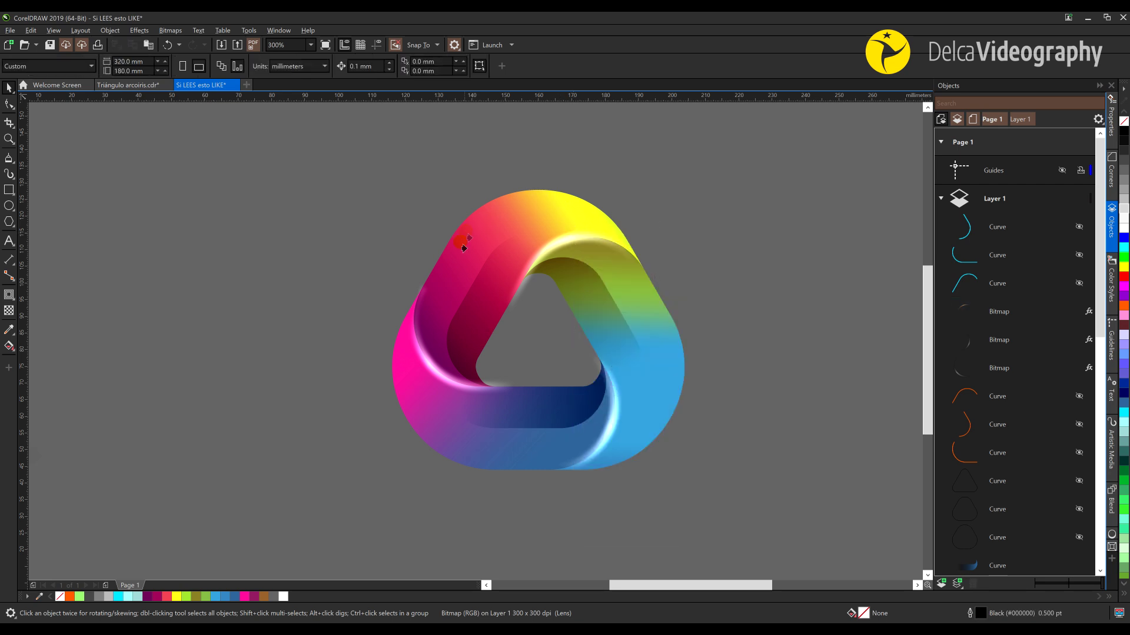
left_click(533, 207)
Step: PowerClip the lower-right highlight inside the green-to-blue band of the triangle
left_click(612, 439)
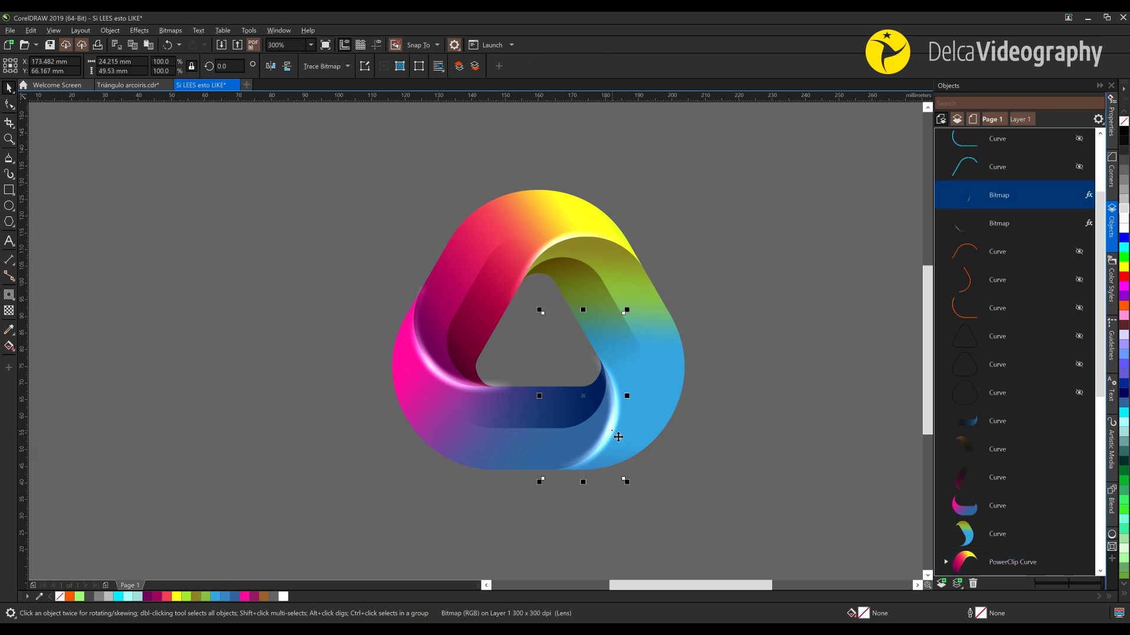
right_click(612, 434)
left_click(648, 273)
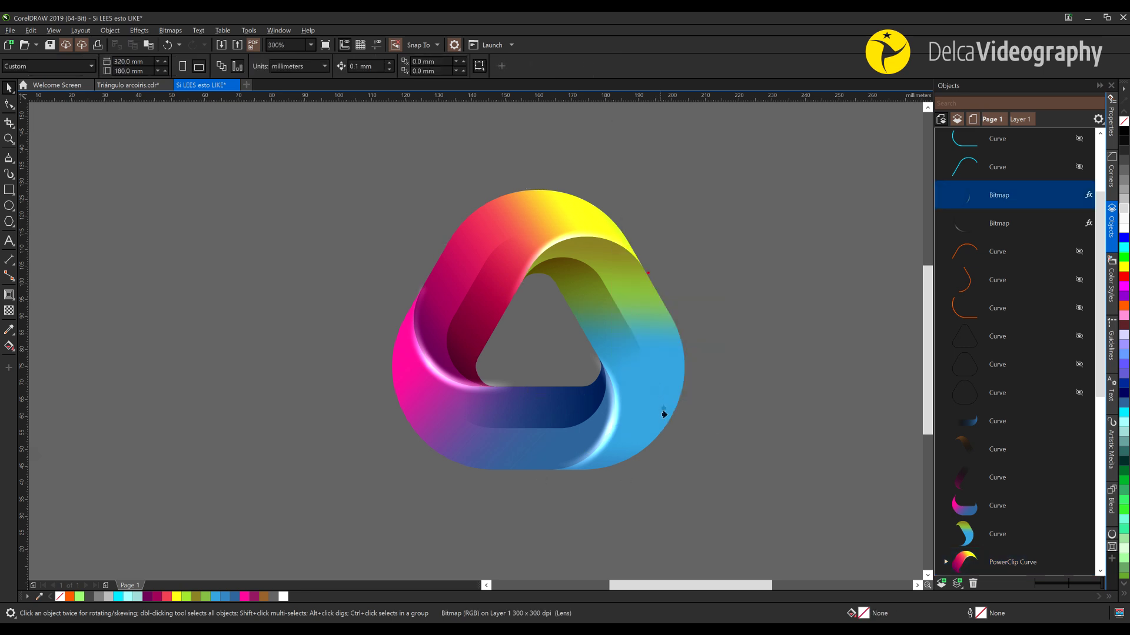
left_click(662, 424)
Step: PowerClip the left highlight inside the magenta-to-blue band of the triangle
right_click(436, 377)
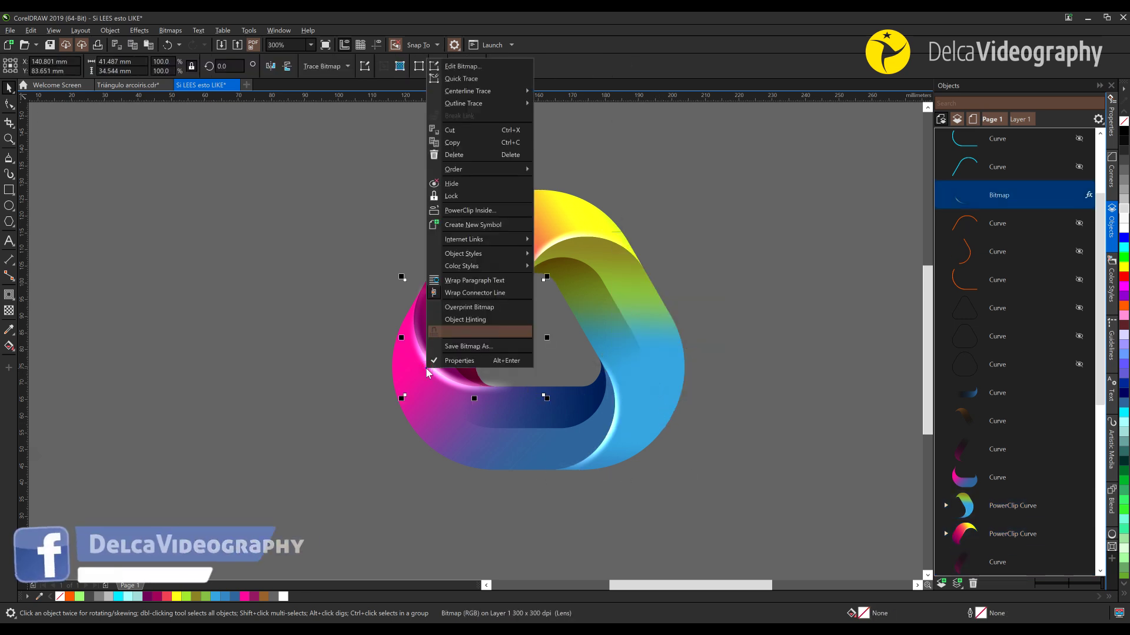
left_click(448, 452)
left_click(448, 452)
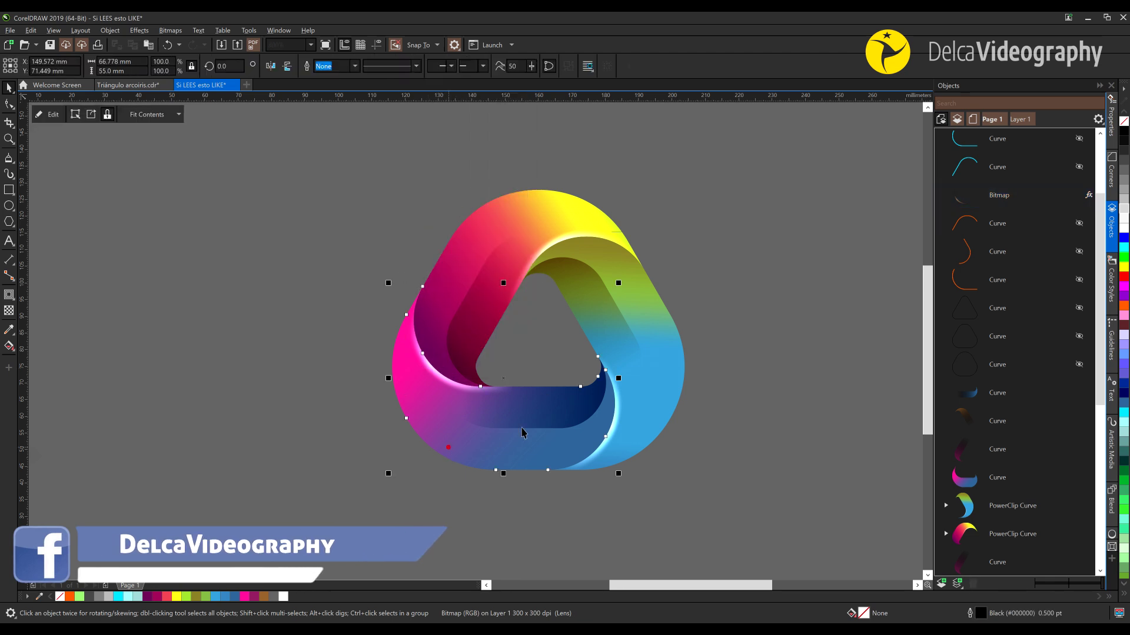
Step: Check the reference logo's shadow, and group the six pieces of the new triangle on the page
scroll(565, 380, "down", 2)
left_click(497, 422)
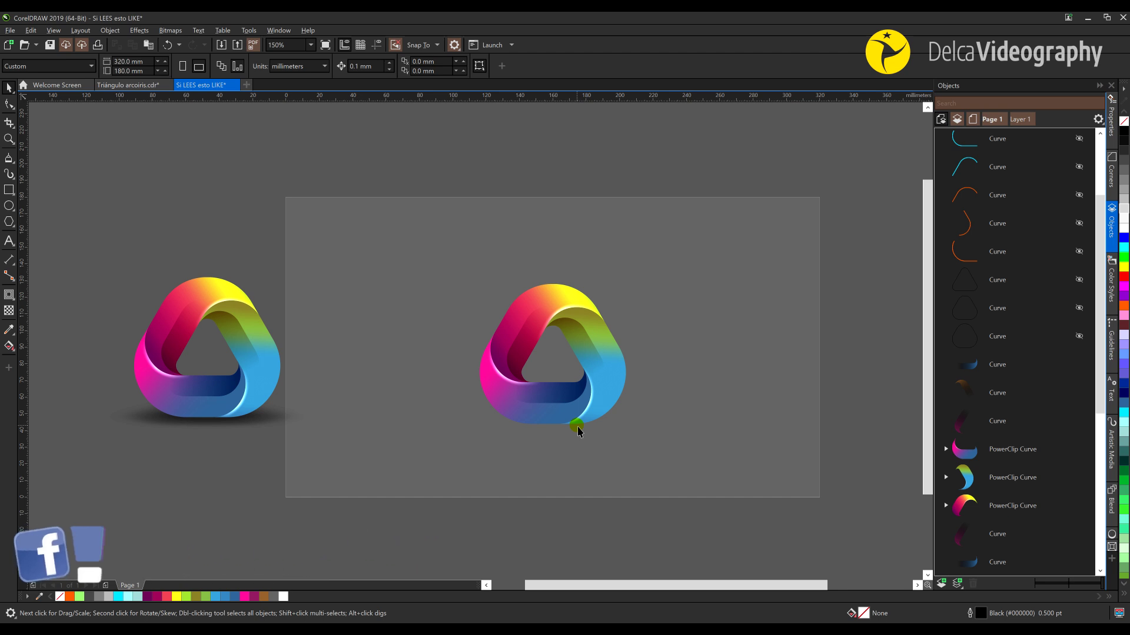
left_click(276, 429)
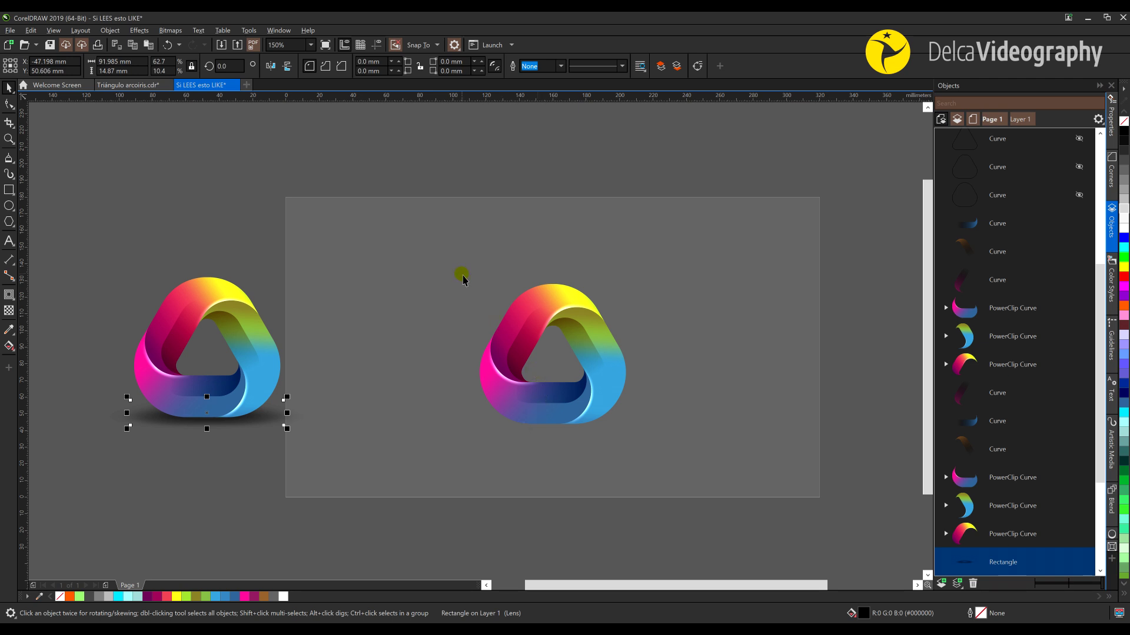
left_click_drag(568, 369, 668, 457)
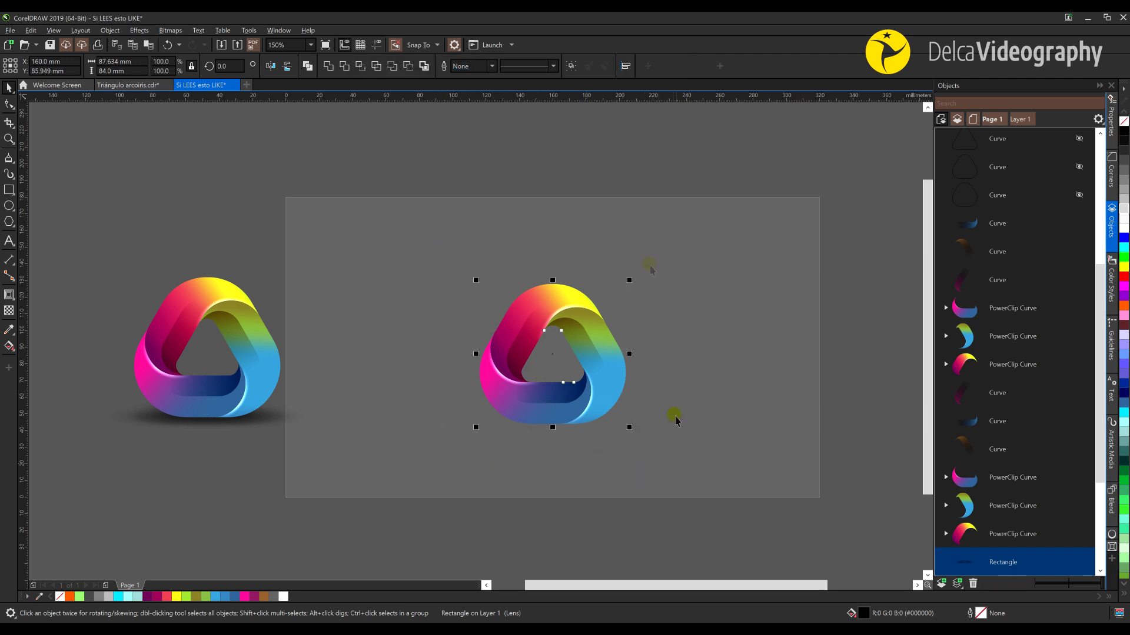
left_click(571, 66)
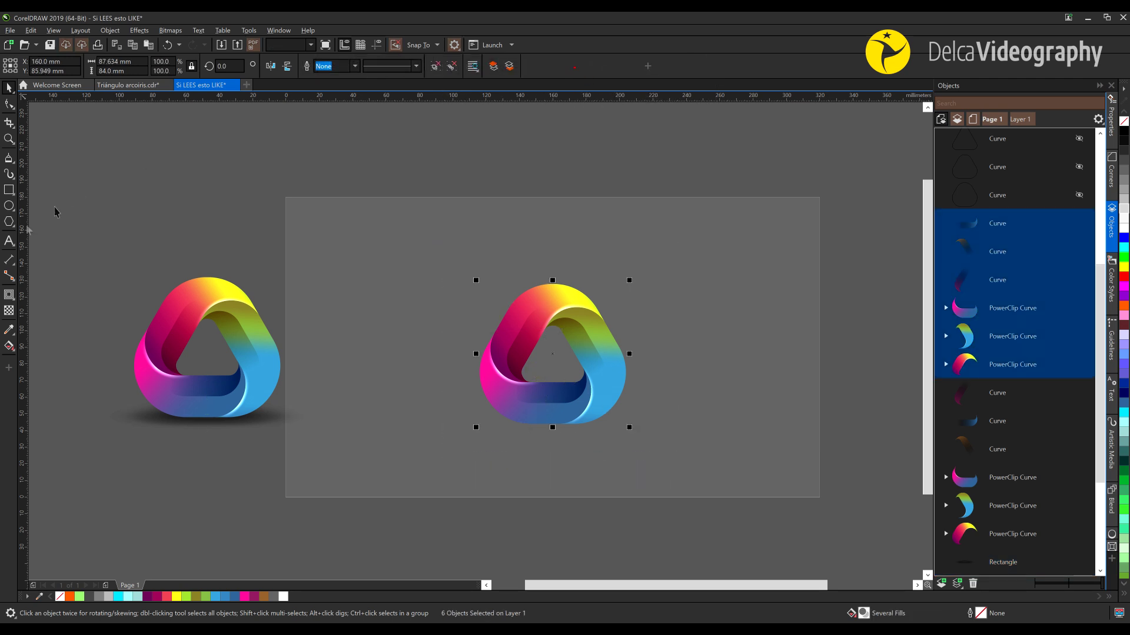
Step: Cast a perspective drop shadow from the base of the grouped triangle, short and pointing upward
left_click(8, 297)
left_click(42, 297)
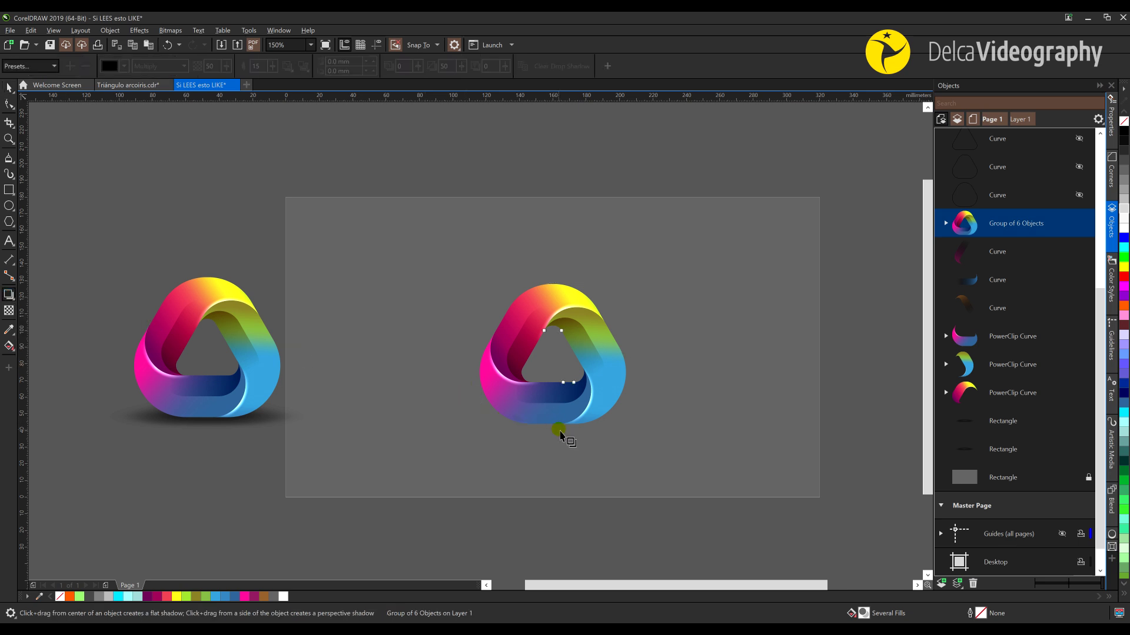
left_click_drag(560, 428, 555, 399)
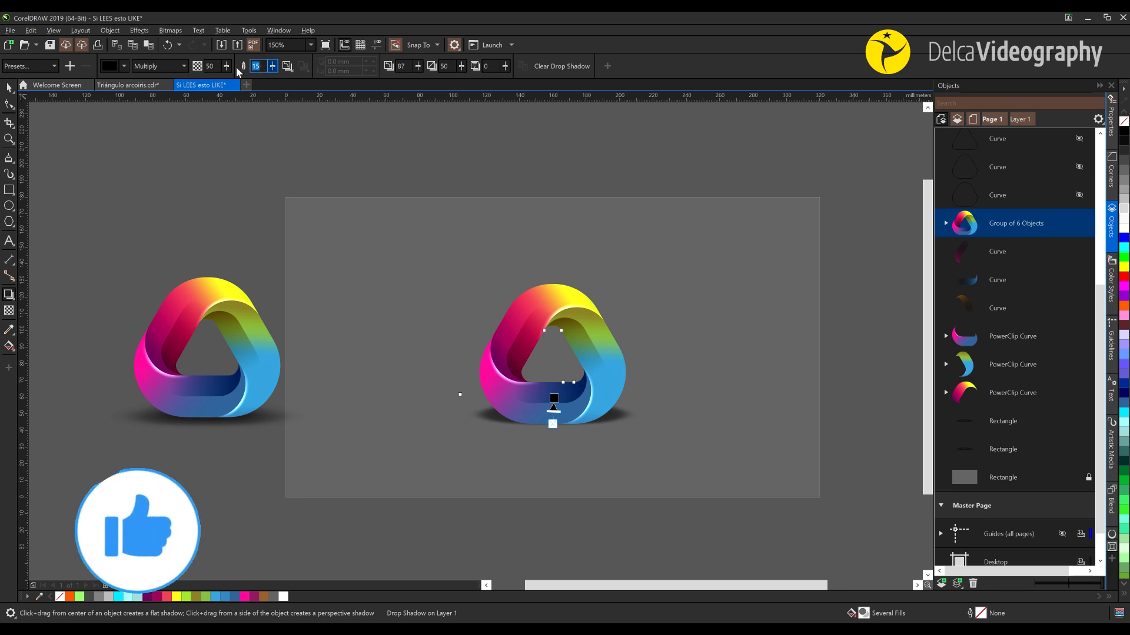
Step: Set the drop shadow's feathering to 35 and its fade to 50
type("5")
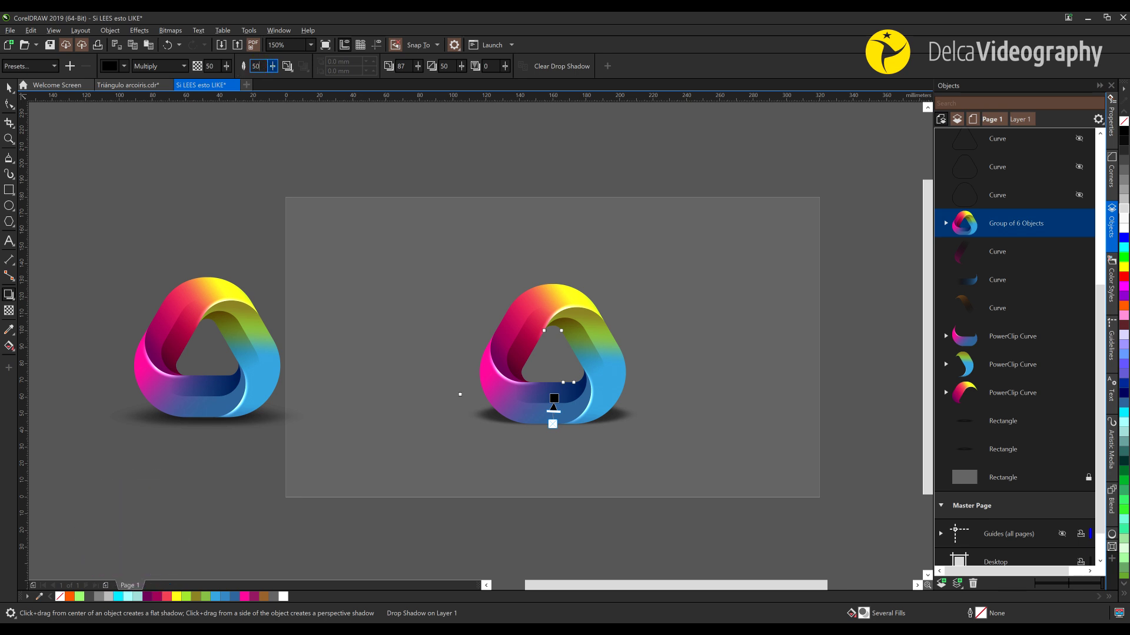
key("Return")
type("50")
key("Return")
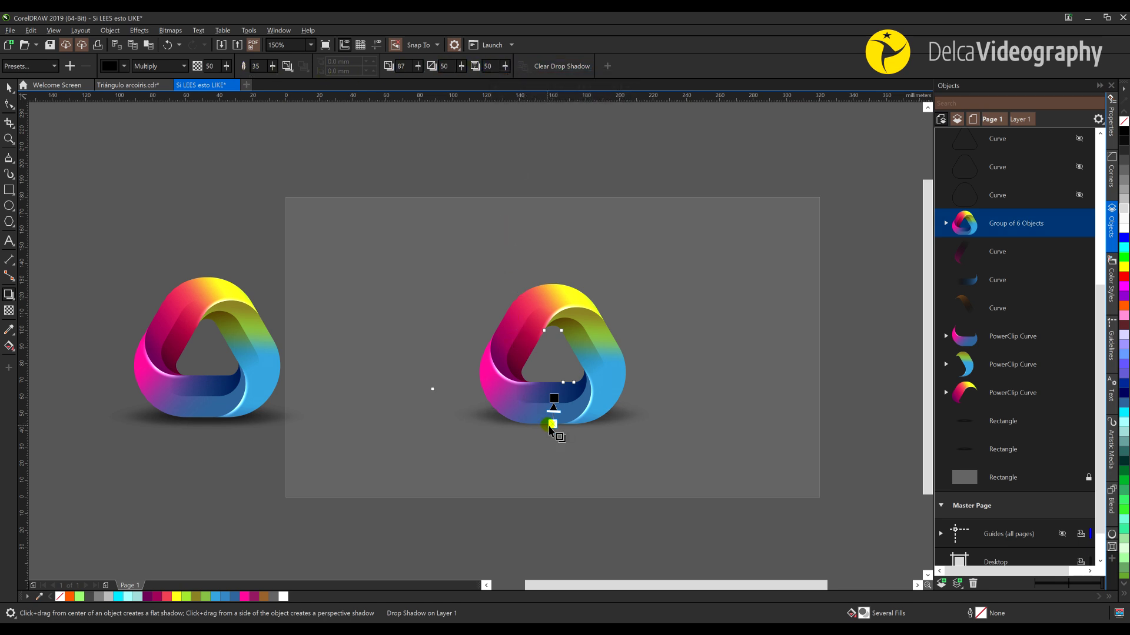
Step: Break the drop shadow apart from the triangle group
scroll(562, 421, "up", 2)
key("space")
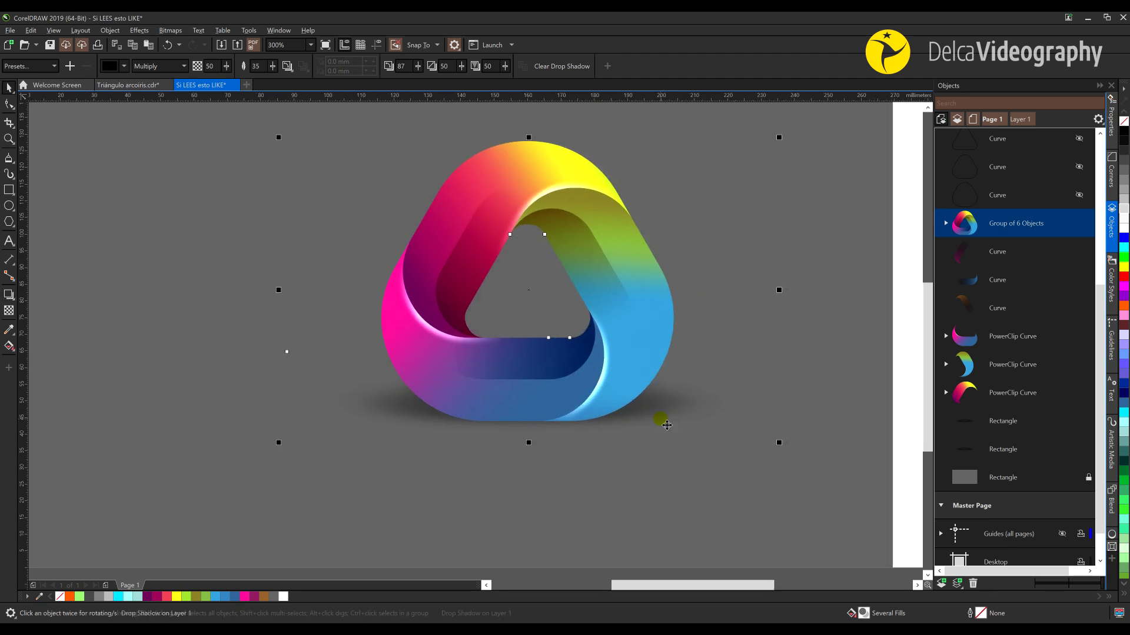
right_click(711, 402)
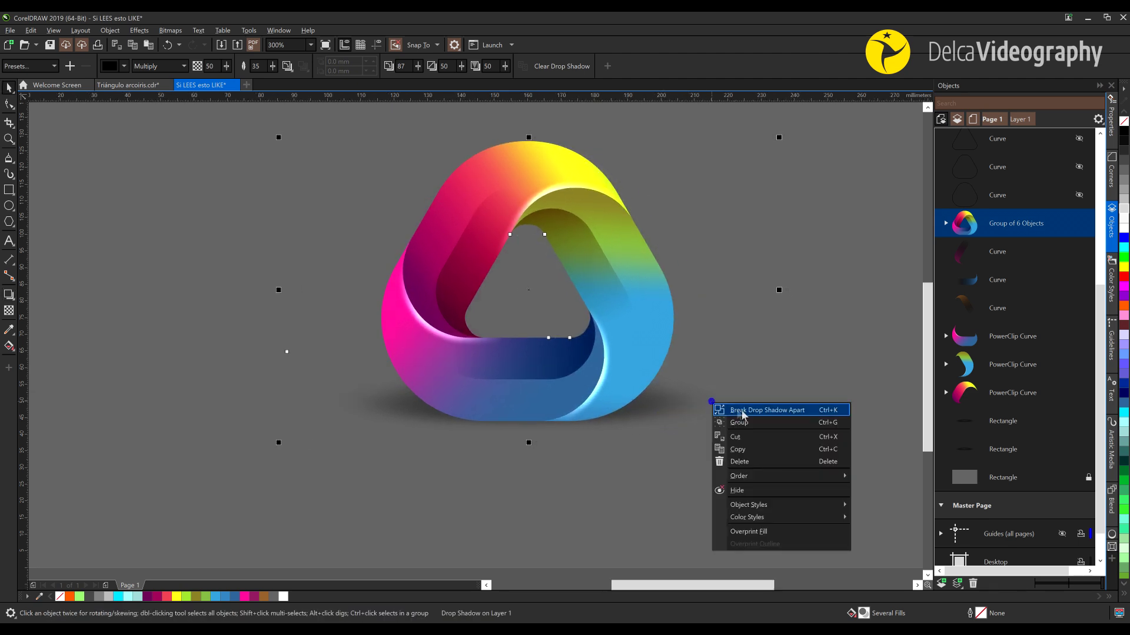
left_click(743, 411)
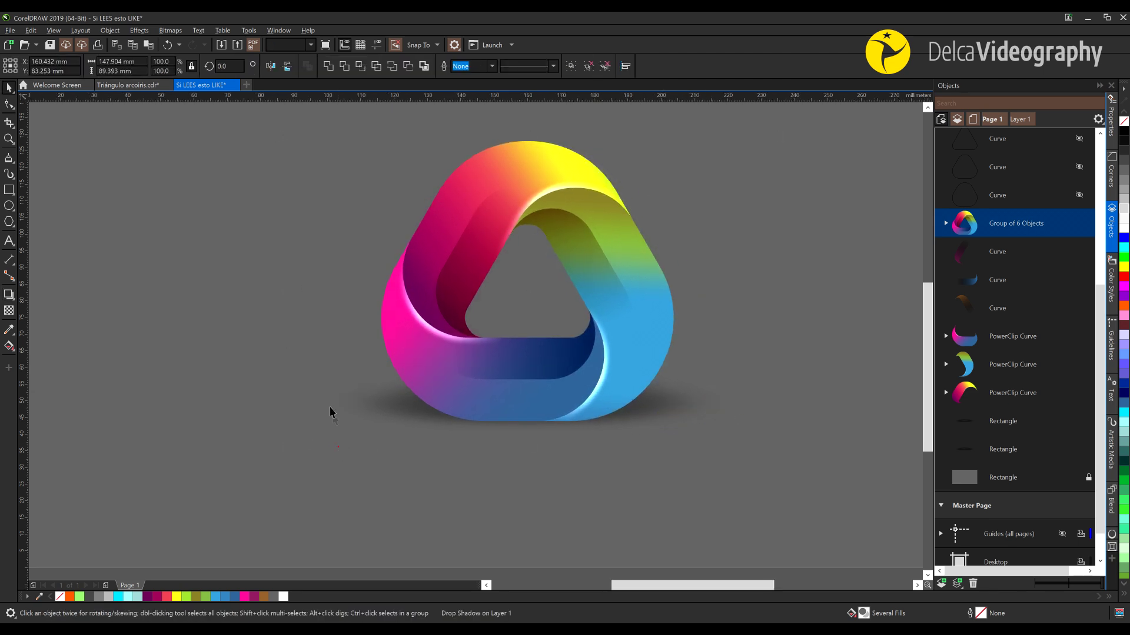
Step: Move the separated shadow about 4.3 mm down so it sits beneath the triangle's base
left_click(370, 400)
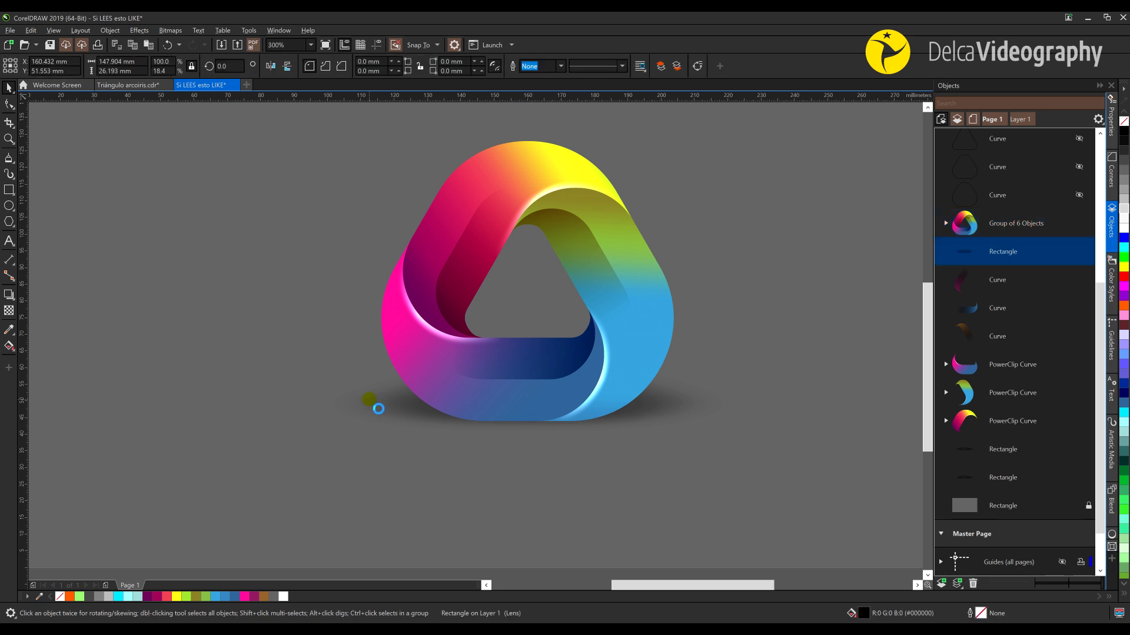
left_click_drag(371, 410, 399, 440)
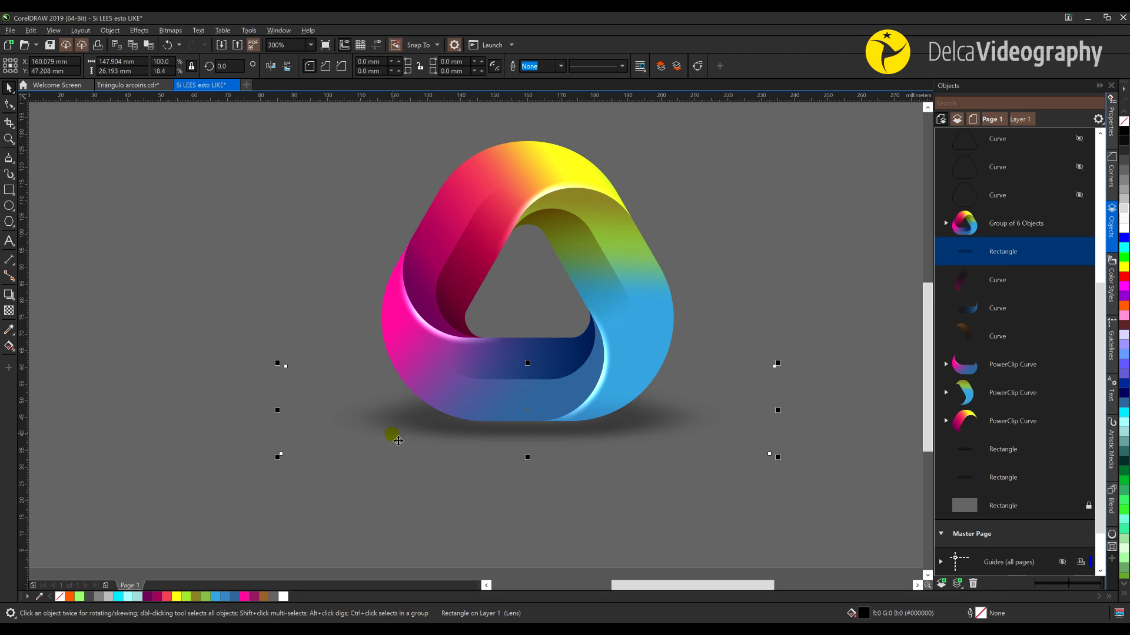
left_click(431, 491)
left_click(353, 431)
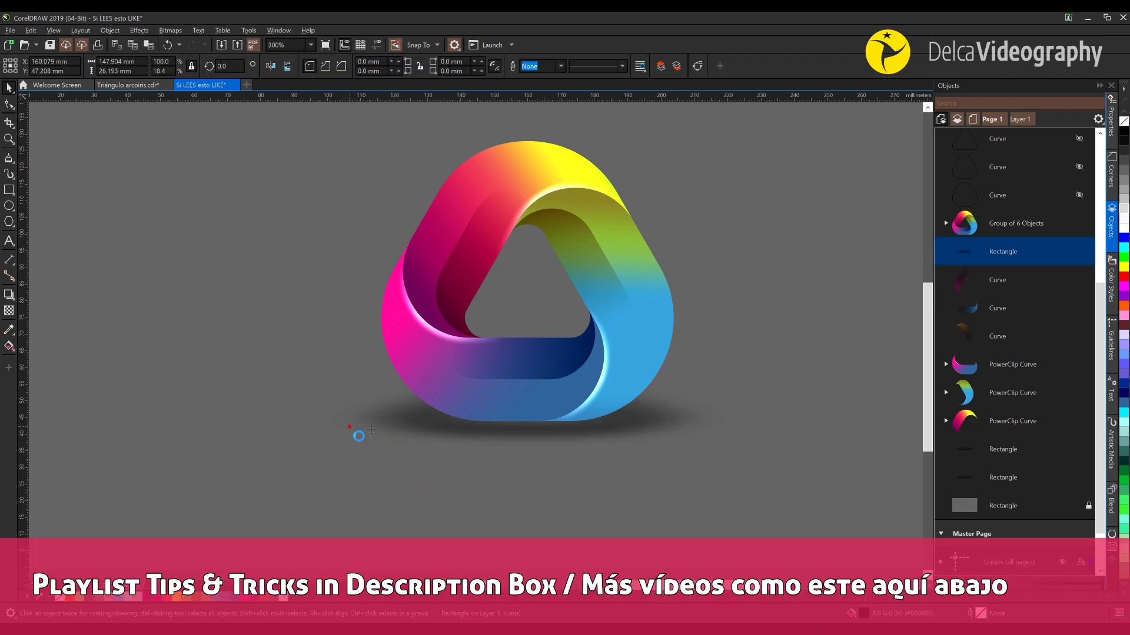